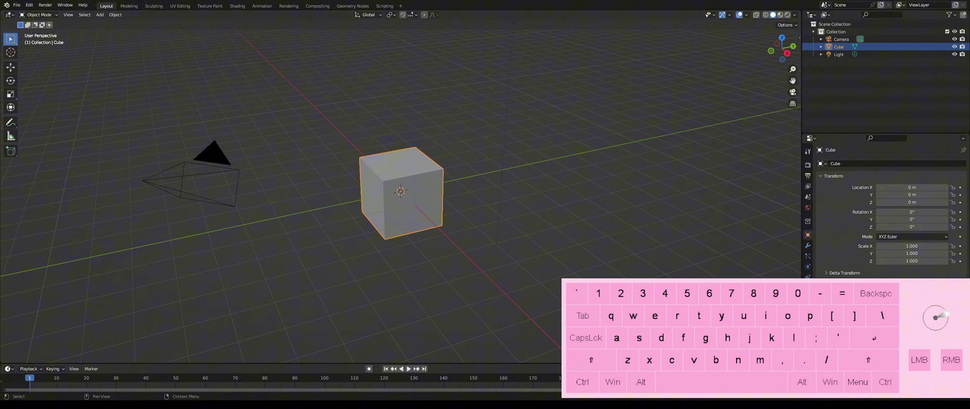
Delete all the default objects from the scene: the camera, cube and light.
scroll(401, 191, down, 1)
click(596, 298)
middle_drag(380, 193, 383, 152)
key(a)
right_click(380, 150)
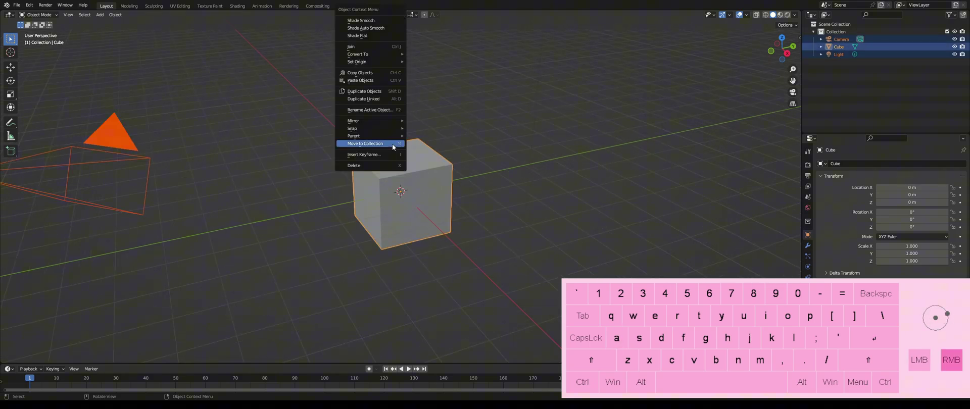
click(391, 146)
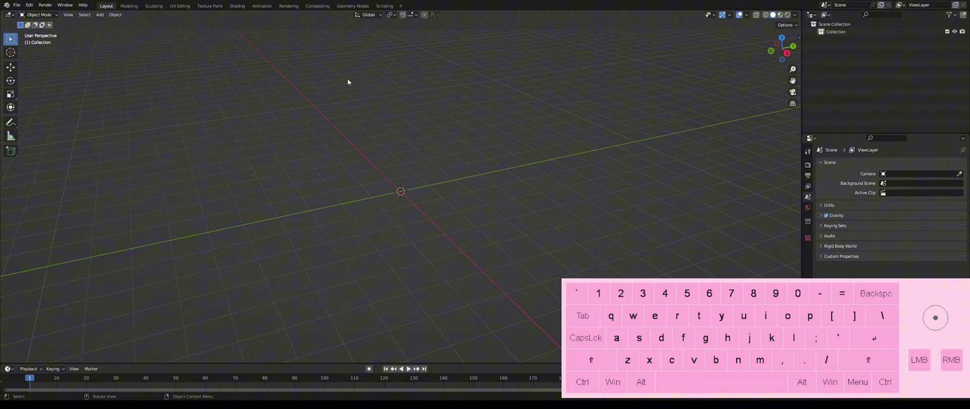
Switch to the front view and import the reference image showing the fish, leaf and cat head.
click(771, 51)
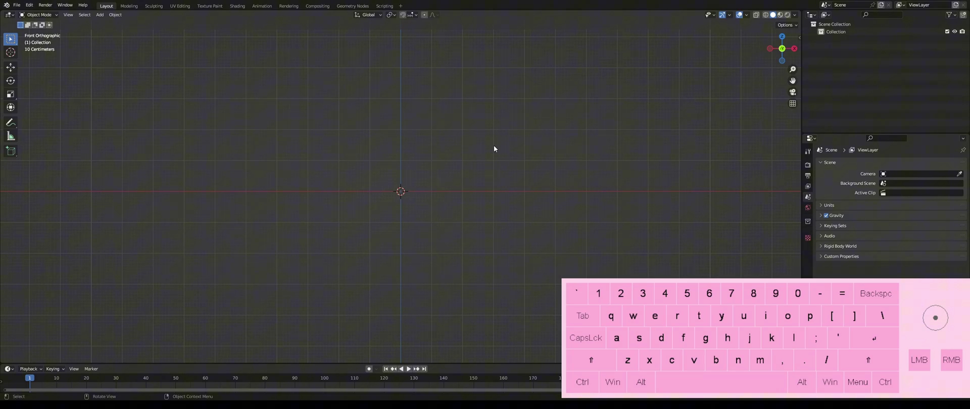
key(shift)
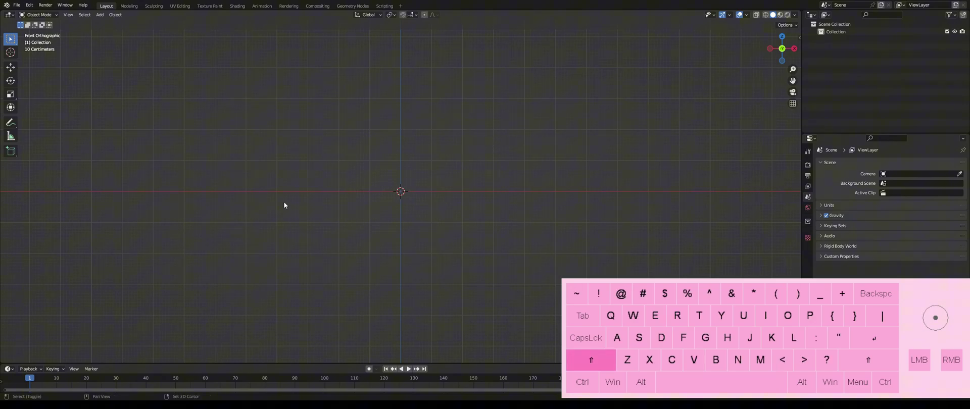
key(shift+a)
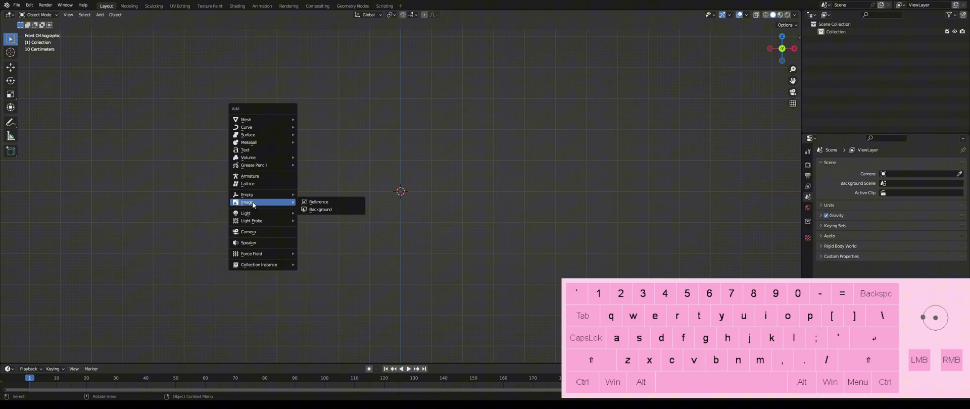
key(Escape)
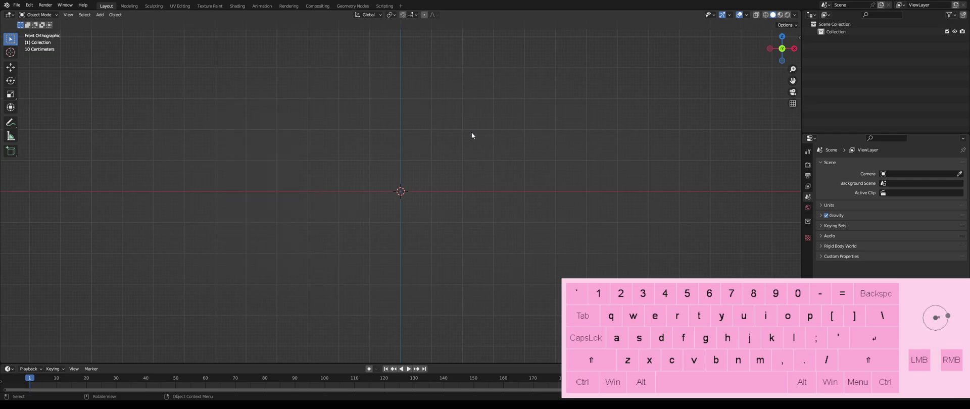
double_click(404, 137)
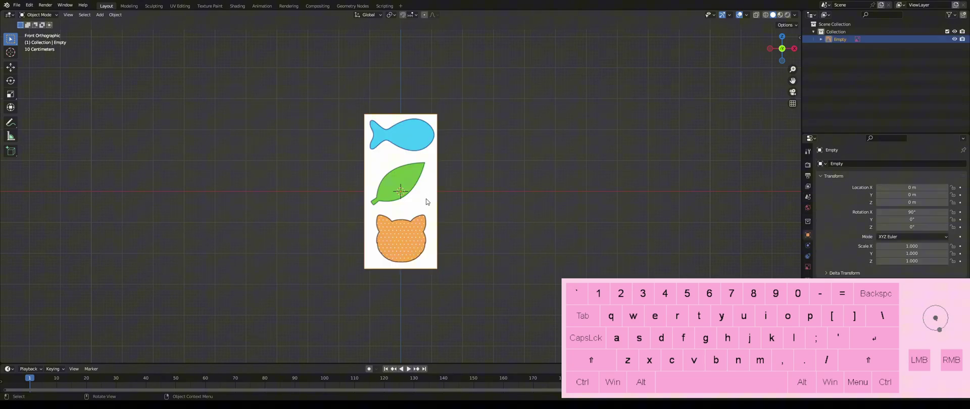
Move the reference image off the origin to about X -3.45 m, Z 0.09 m, and leave it deselected.
key(g)
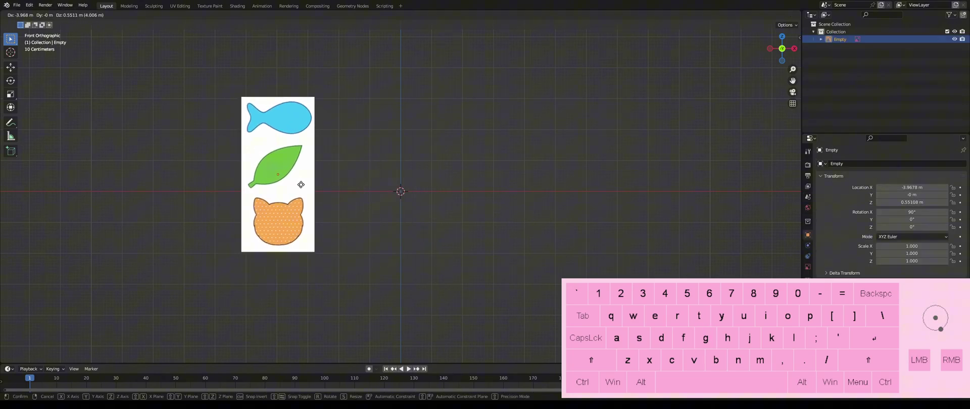
click(317, 199)
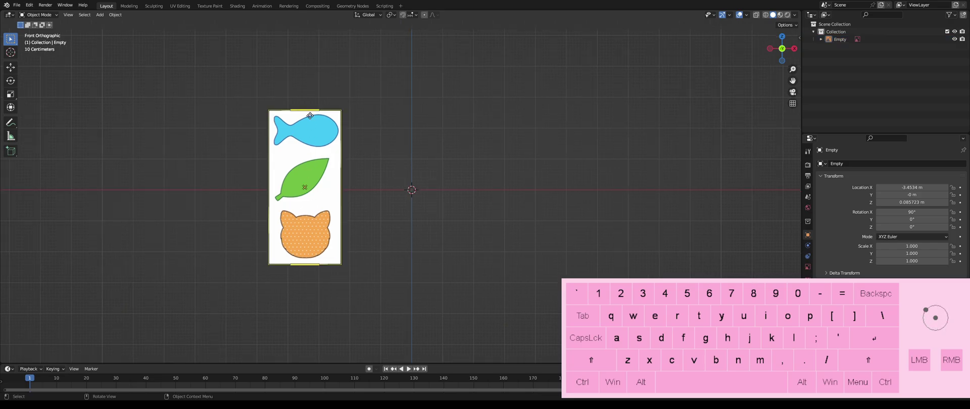
right_click(310, 115)
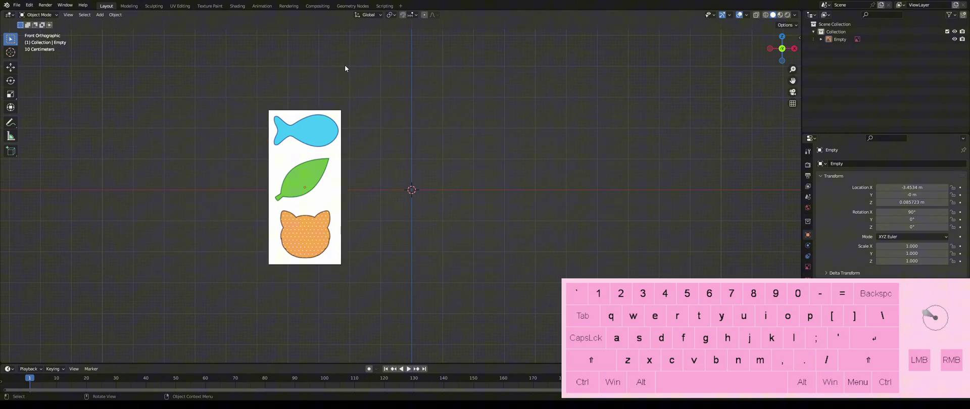
Add a plane mesh at the origin and return to the front view.
click(100, 14)
mouse_move(132, 23)
click(168, 24)
middle_drag(482, 174, 488, 202)
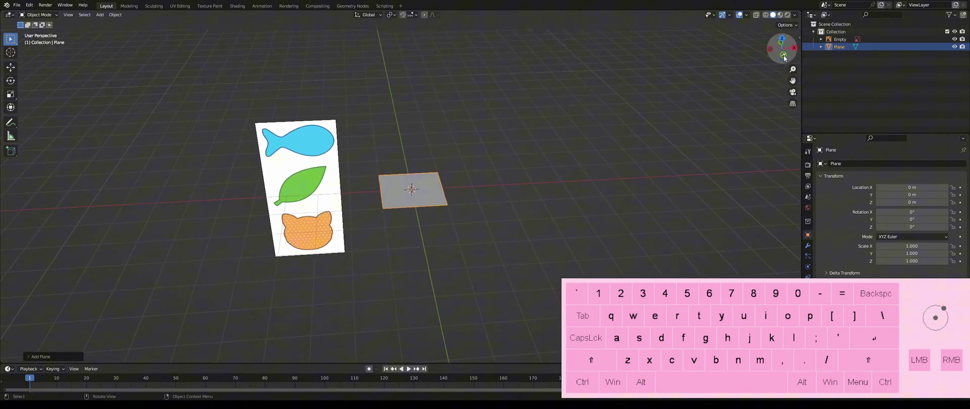
click(784, 56)
scroll(401, 192, up, 3)
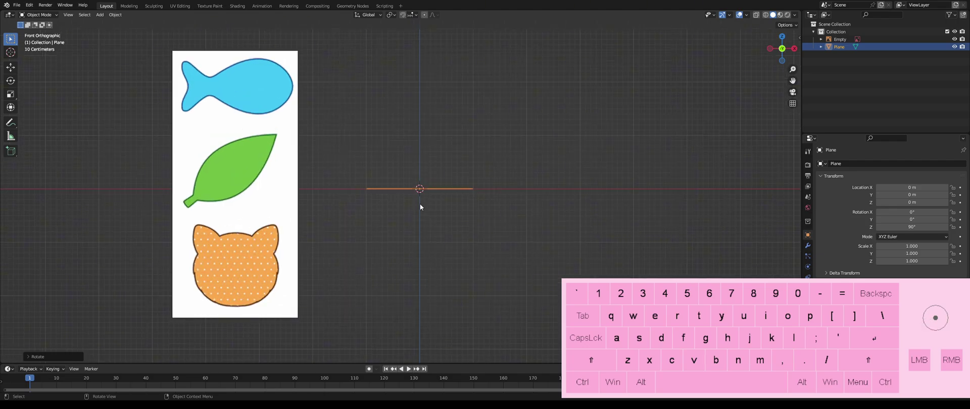
Rotate the plane 90° about the global X axis so it stands upright facing the front view.
key(r)
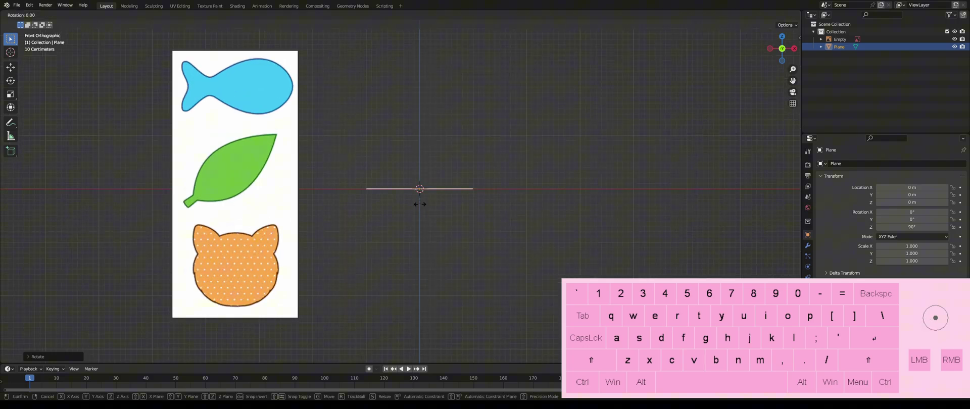
key(x)
key(9)
key(0)
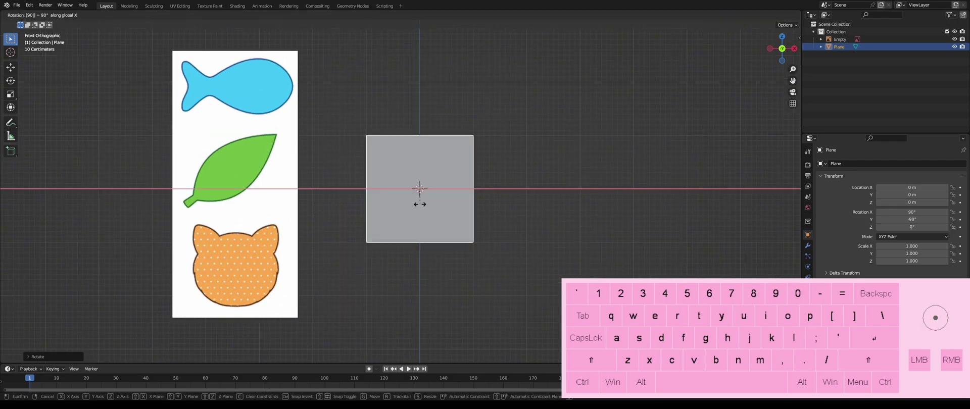
key(Return)
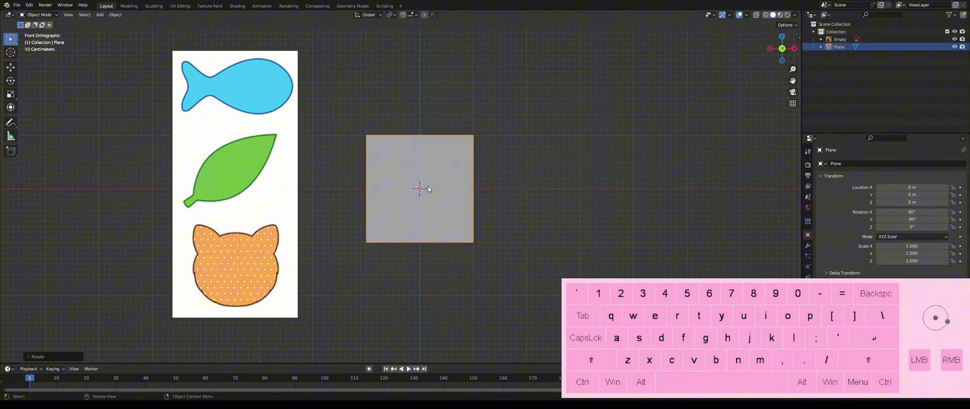
middle_drag(537, 166, 403, 206)
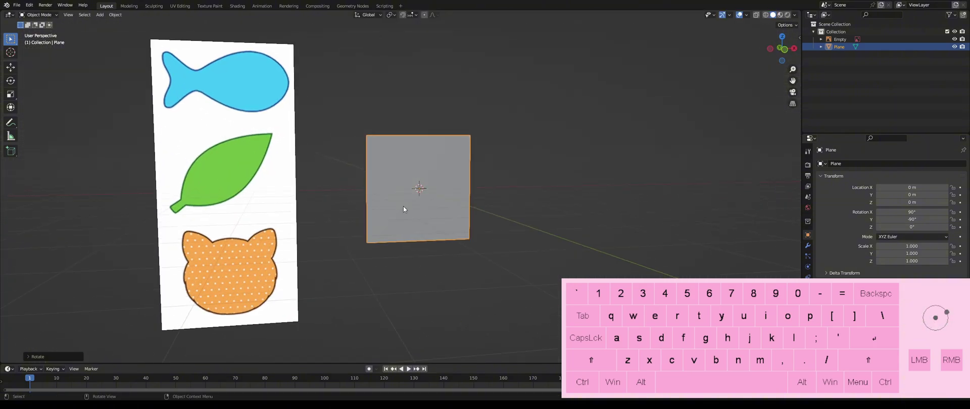
click(785, 49)
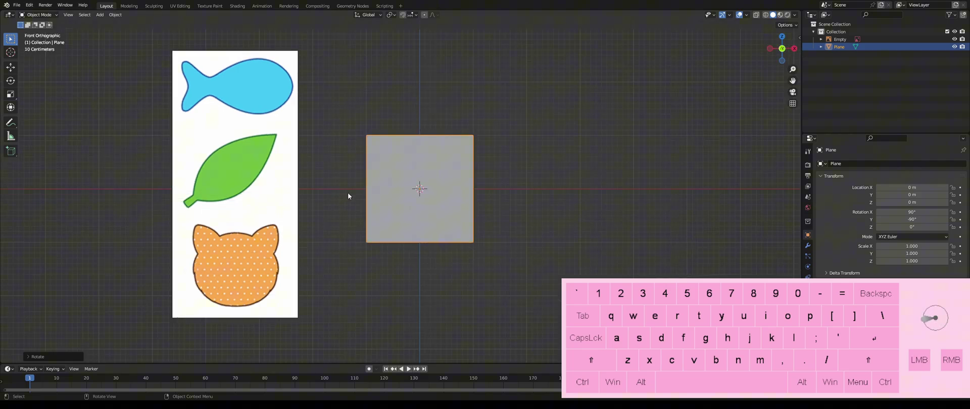
Move the plane over the fish at about X -3.46 m, Z 1.8 m, and scale it to about 1.168.
shift+middle_drag(360, 189, 435, 259)
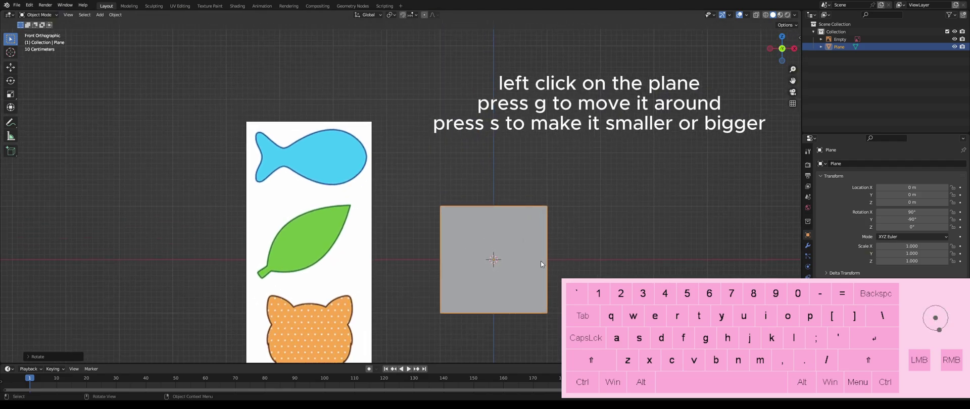
key(g)
click(362, 157)
key(s)
click(370, 173)
key(g)
click(372, 184)
scroll(477, 168, up, 3)
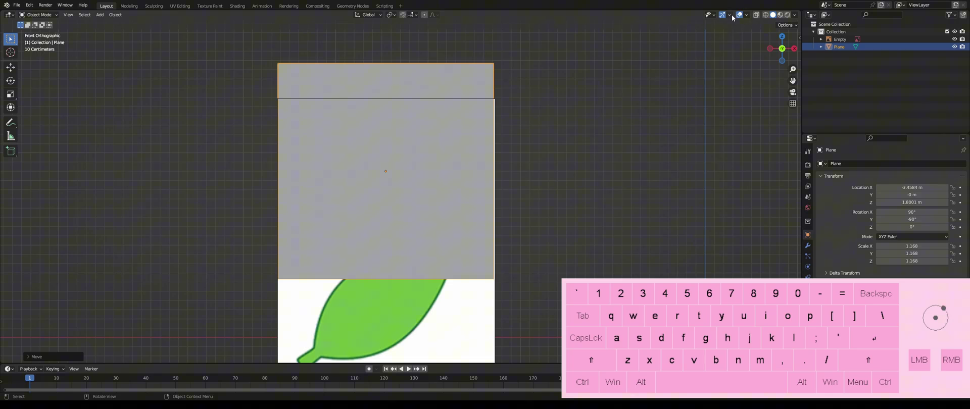
Turn on X-ray display and put the plane into Edit Mode with nothing selected.
click(757, 16)
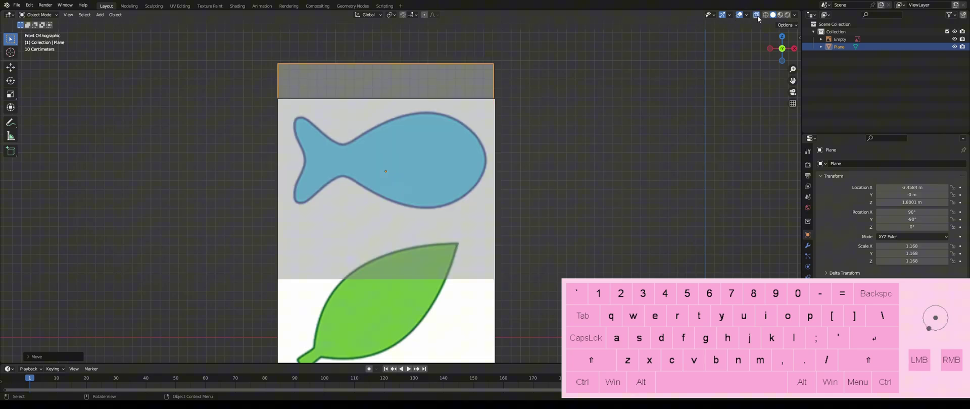
click(576, 124)
click(478, 68)
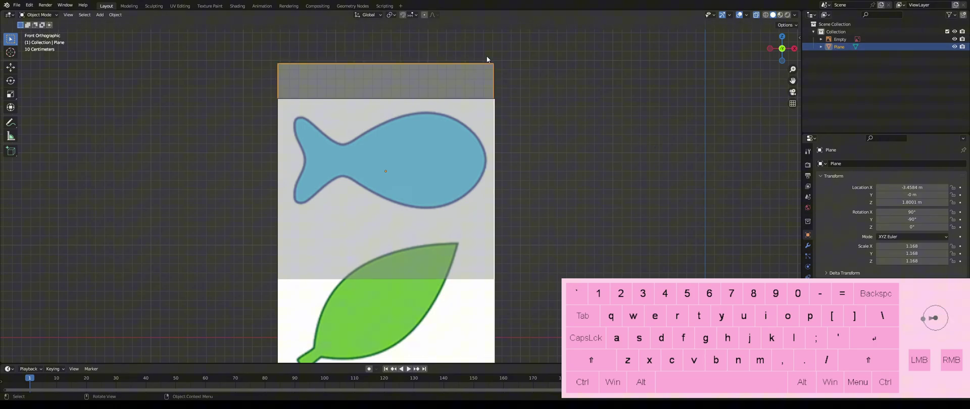
click(40, 15)
click(44, 30)
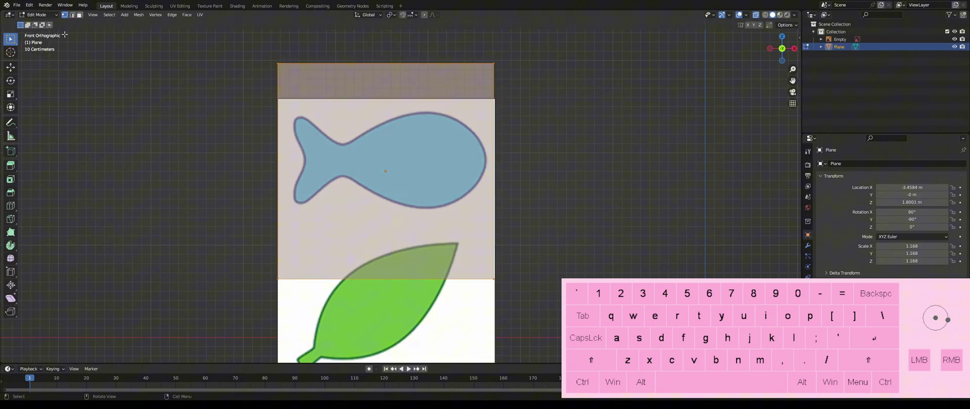
click(547, 103)
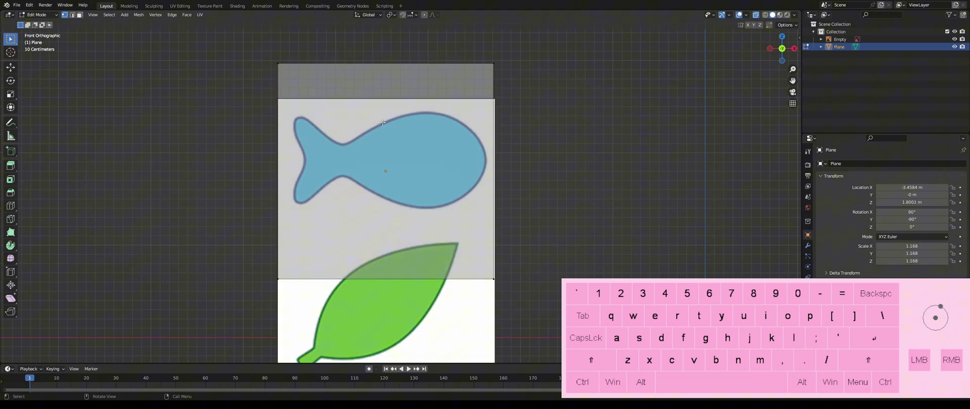
Cut a closed outline into the plane with the Knife tool, following the fish contour all the way around.
scroll(383, 122, up, 3)
scroll(296, 111, down, 1)
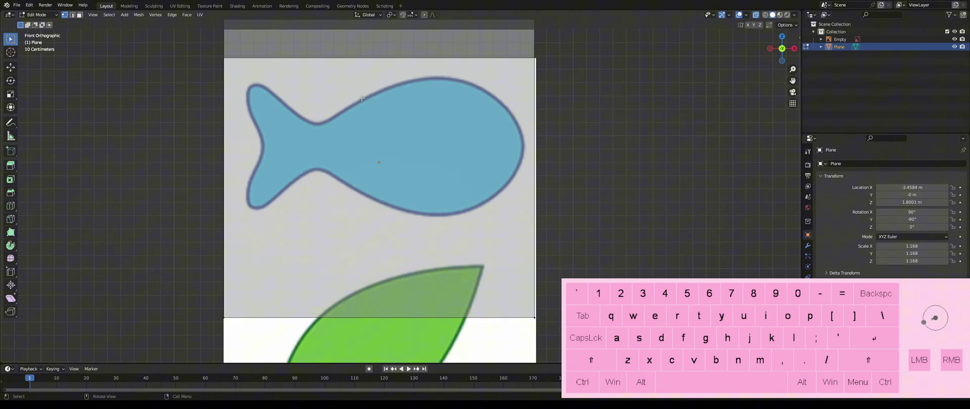
key(k)
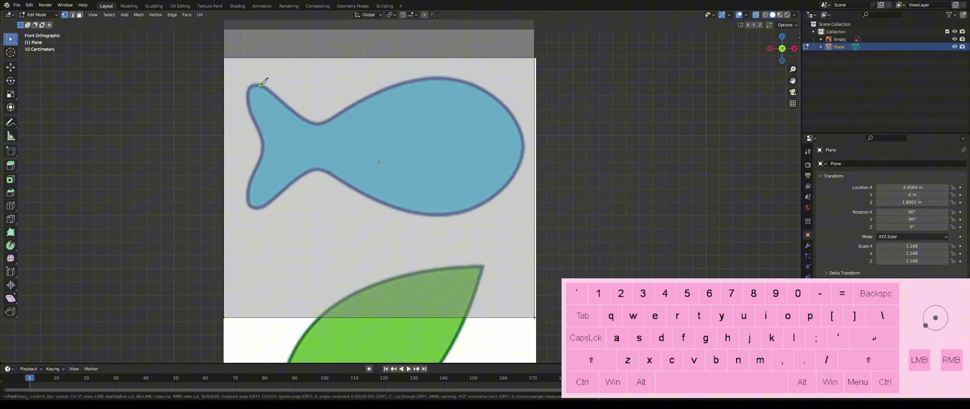
click(261, 84)
click(274, 94)
click(288, 106)
click(298, 115)
click(309, 121)
click(318, 123)
click(330, 118)
click(342, 109)
click(355, 102)
click(377, 91)
click(398, 84)
click(421, 78)
click(444, 77)
click(468, 81)
click(484, 89)
click(506, 106)
click(524, 138)
click(523, 156)
click(499, 195)
click(470, 210)
click(433, 216)
click(409, 212)
click(391, 207)
click(367, 196)
click(346, 184)
click(334, 176)
click(326, 172)
click(317, 169)
click(304, 175)
click(289, 186)
click(269, 205)
click(257, 210)
click(247, 207)
click(246, 200)
click(251, 171)
click(257, 158)
click(261, 146)
click(258, 132)
click(253, 119)
click(247, 107)
click(245, 97)
click(246, 89)
click(251, 83)
click(261, 83)
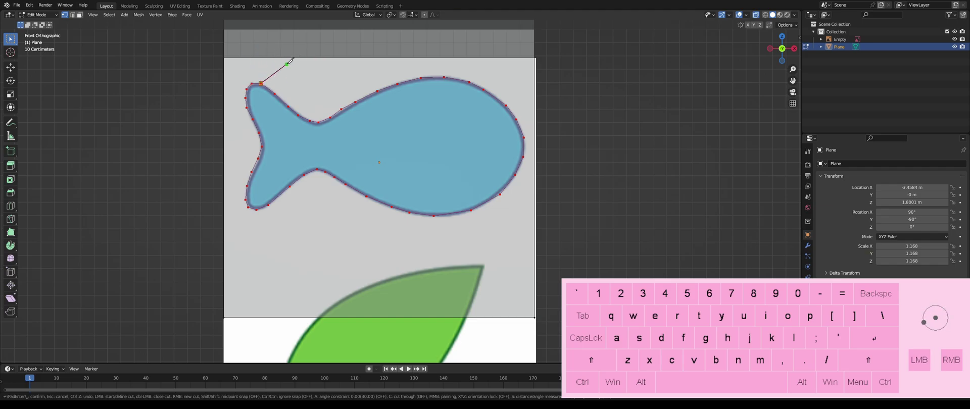
right_click(282, 65)
key(Return)
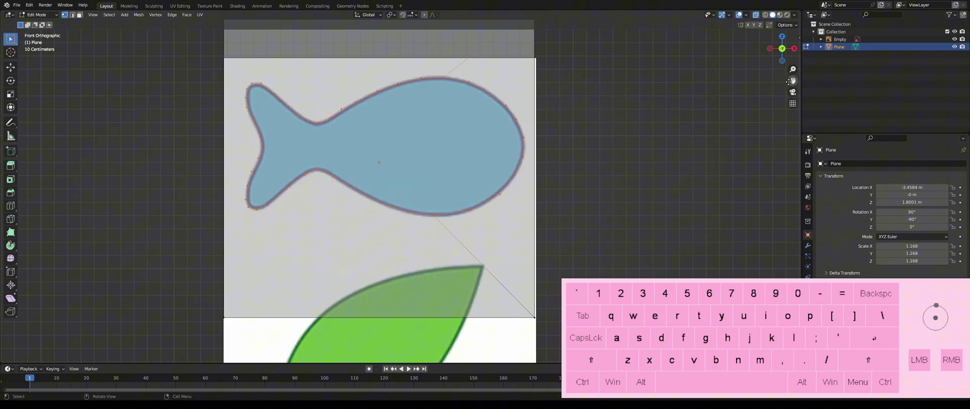
Delete the two upper corner vertices of the plane outside the fish outline.
drag(793, 81, 779, 146)
scroll(651, 160, down, 2)
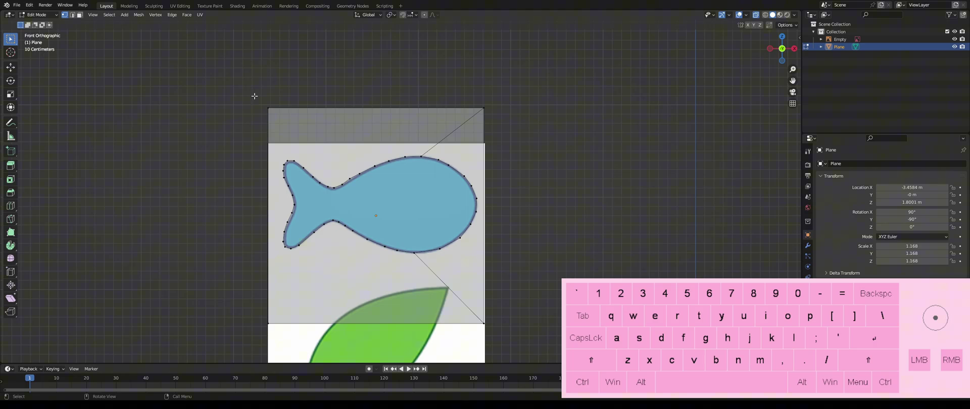
drag(253, 95, 499, 118)
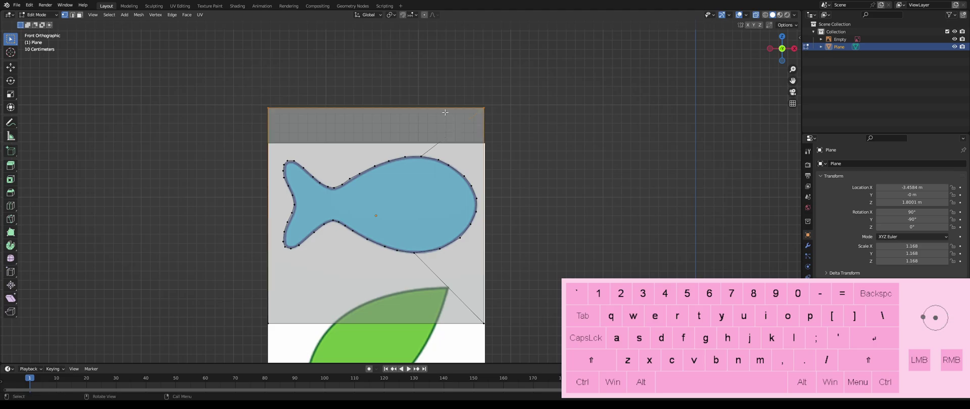
right_click(380, 97)
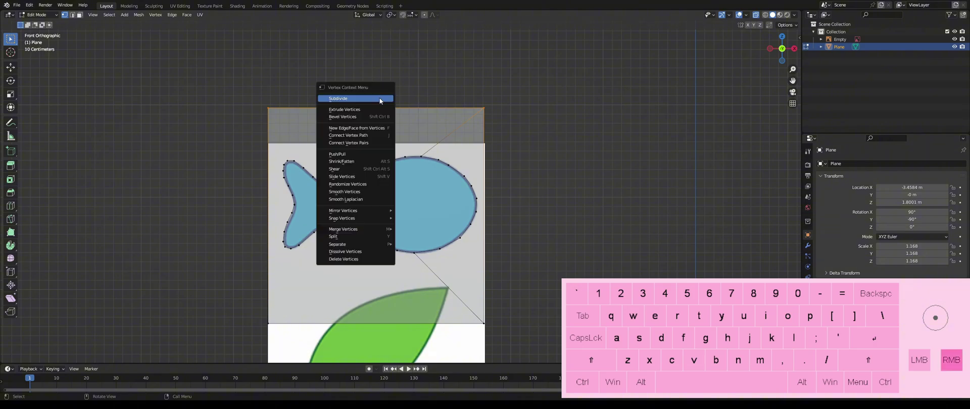
click(344, 259)
Delete the two lower corner vertices of the plane so only the fish shape is left.
drag(793, 80, 785, 3)
drag(242, 239, 479, 258)
right_click(316, 236)
click(317, 233)
drag(793, 80, 796, 140)
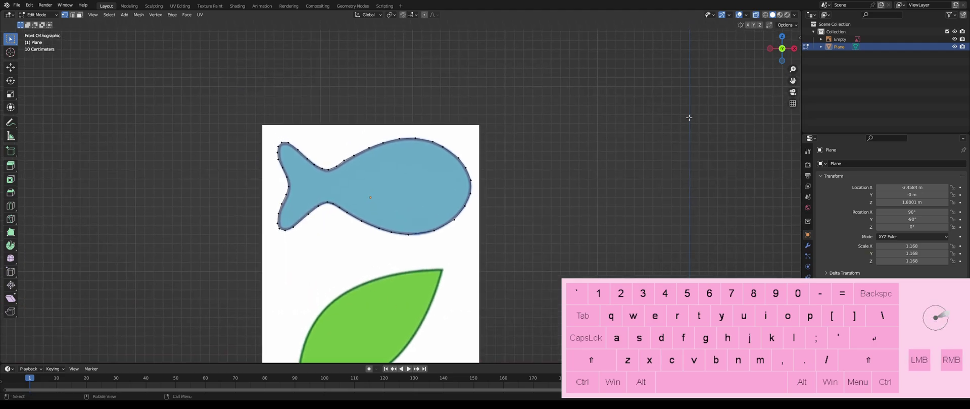
Turn off X-ray display, inspect the cut-out fish from another angle, and return to the front view in Object Mode.
click(756, 16)
mouse_move(702, 171)
middle_down()
mouse_move(581, 210)
mouse_move(528, 212)
mouse_move(661, 210)
mouse_move(505, 210)
mouse_move(678, 216)
mouse_move(78, 223)
mouse_move(184, 206)
middle_up()
key(KP_1)
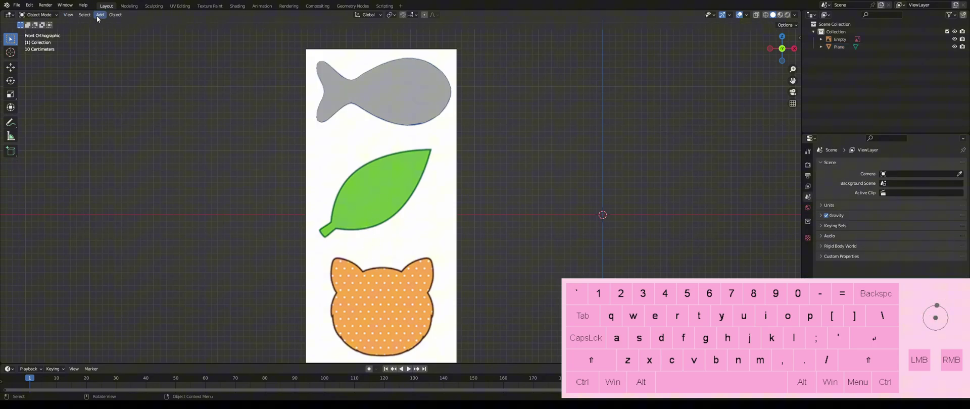
Add a second plane mesh and rotate it 90° about the X axis to face the front view.
click(99, 15)
mouse_move(109, 25)
click(174, 25)
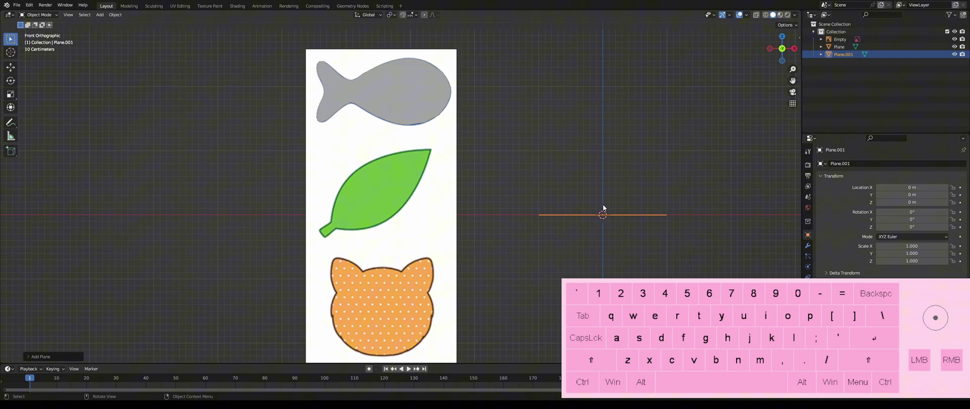
key(r)
text(x)
text(90)
key(Return)
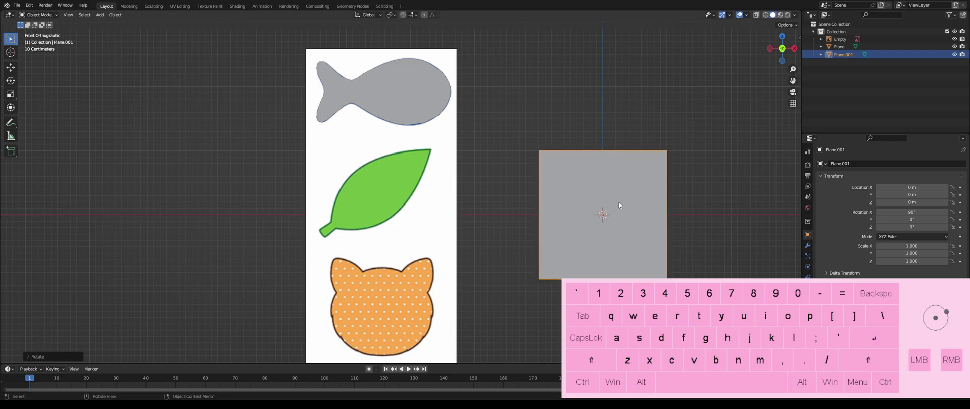
Move the new plane over the leaf, to about X -3.47 m and Z 0.28 m, and open it in Edit Mode with X-ray display on.
key(g)
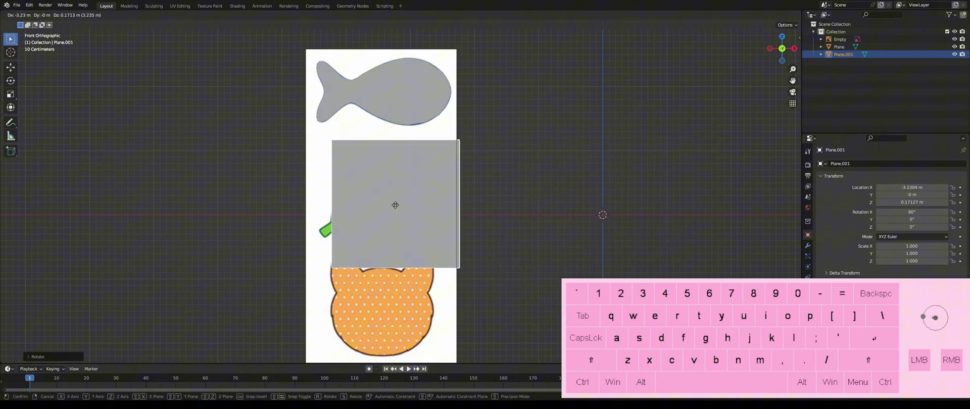
click(381, 198)
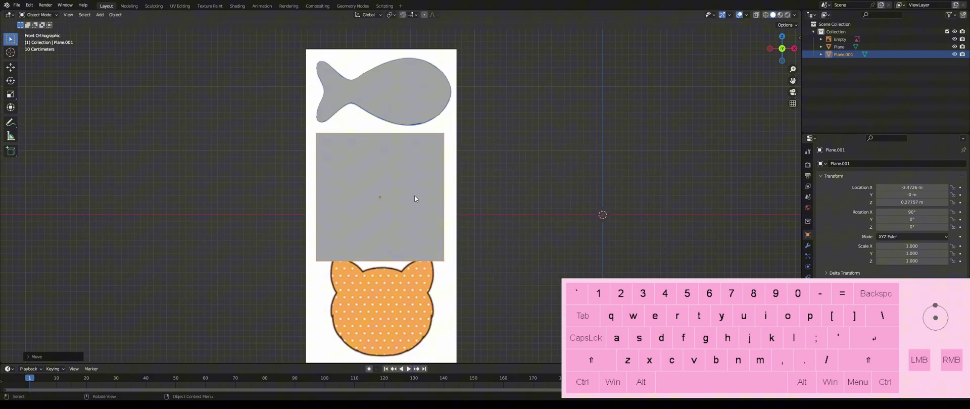
scroll(412, 196, up, 2)
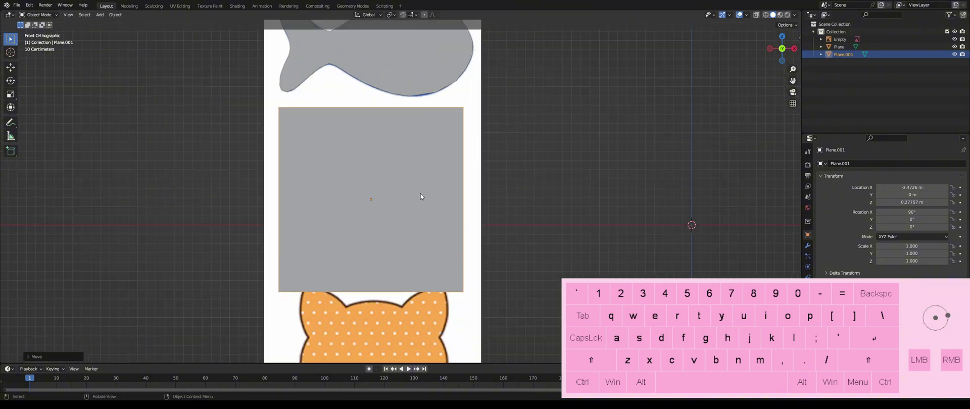
click(756, 15)
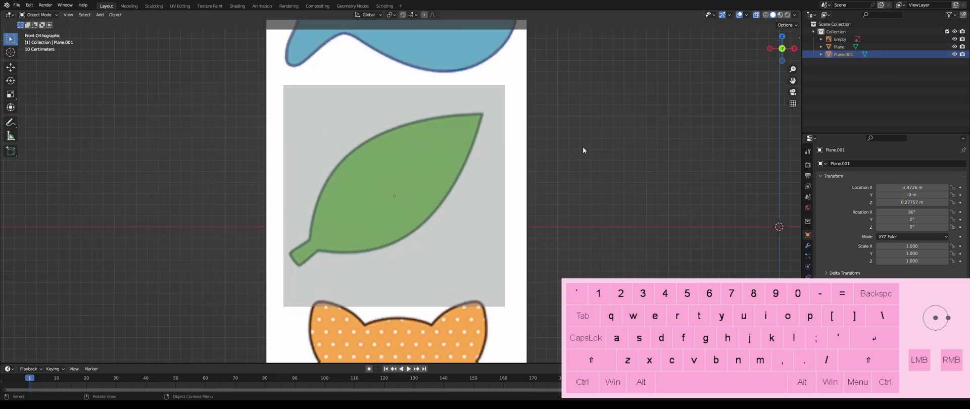
click(38, 15)
click(50, 31)
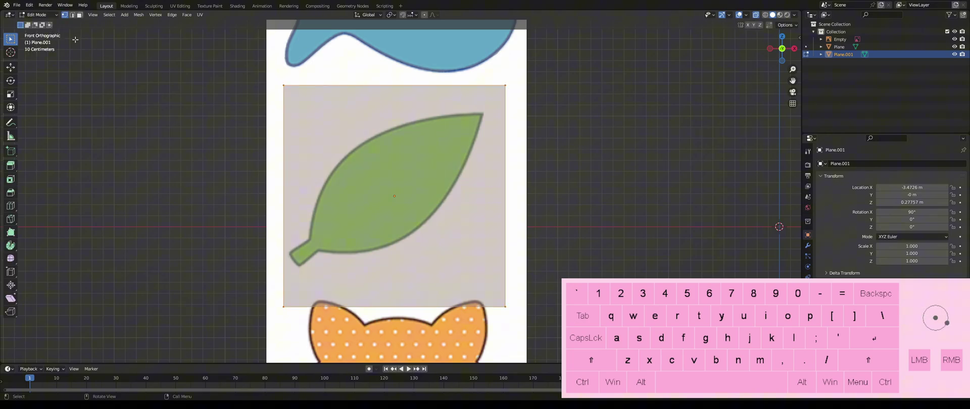
Knife-cut a closed outline into the plane along the leaf's edge and stem.
scroll(367, 146, up, 1)
key(alt+a)
key(k)
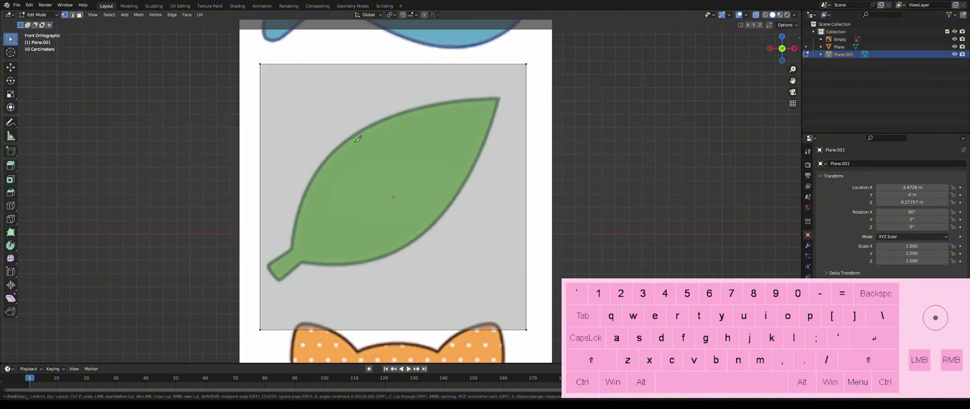
mouse_move(269, 263)
mouse_down()
mouse_move(291, 242)
mouse_move(321, 156)
mouse_move(402, 109)
mouse_move(501, 98)
mouse_move(488, 144)
mouse_move(437, 219)
mouse_move(397, 249)
mouse_move(275, 277)
mouse_up()
click(273, 278)
click(269, 271)
click(267, 264)
key(Return)
Delete the plane's four corner vertices outside the leaf outline so only the leaf shape is left.
scroll(349, 191, down, 3)
drag(301, 108, 498, 127)
shift+drag(301, 261, 507, 276)
key(x)
click(505, 276)
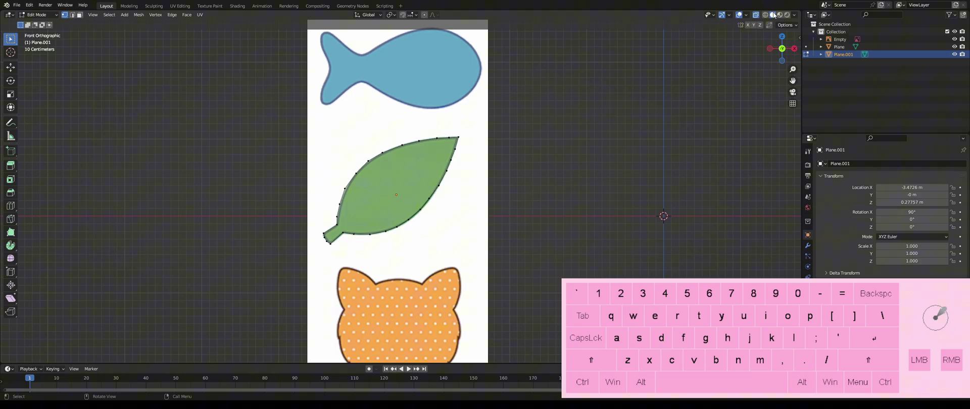
Add a third plane mesh in Object Mode, rotated 90° about the X axis, and place it over the cat head.
key(Tab)
scroll(435, 234, down, 5)
click(100, 15)
mouse_move(127, 23)
click(170, 23)
key(g)
click(443, 298)
Knife-cut a closed outline into the third plane around the cat head and its ears, with X-ray display on.
scroll(414, 281, up, 5)
key(Tab)
click(756, 15)
key(k)
click(322, 119)
click(357, 111)
click(401, 120)
click(430, 97)
click(459, 91)
click(469, 122)
click(458, 164)
click(469, 199)
click(414, 288)
mouse_move(384, 293)
mouse_down()
mouse_move(286, 273)
mouse_move(258, 146)
mouse_move(275, 91)
mouse_move(321, 118)
mouse_up()
key(Return)
Delete the plane's outer corners around the cat head so only the cut-out shape is left.
scroll(430, 126, down, 3)
key(x)
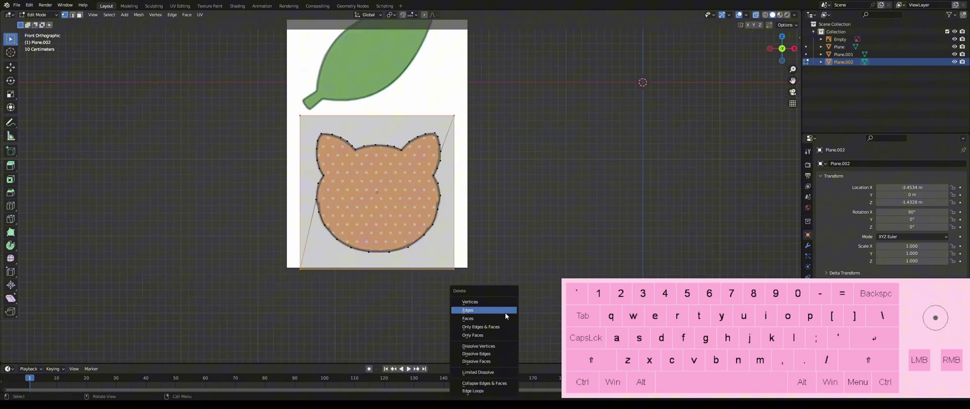
click(507, 312)
Turn off X-ray display, return to Object Mode and clear the selection.
scroll(535, 263, down, 2)
click(756, 15)
key(Tab)
shift+scroll(792, 87, up, 2)
click(598, 152)
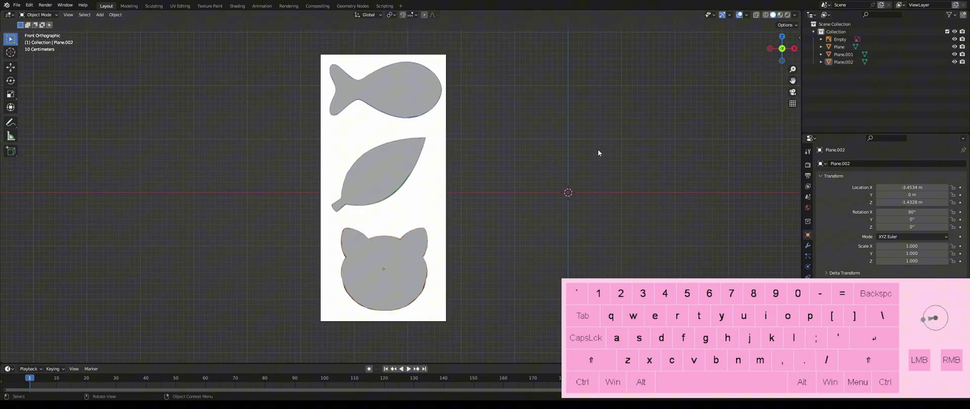
Delete the reference image empty from the scene collection.
click(838, 41)
right_click(839, 42)
click(829, 42)
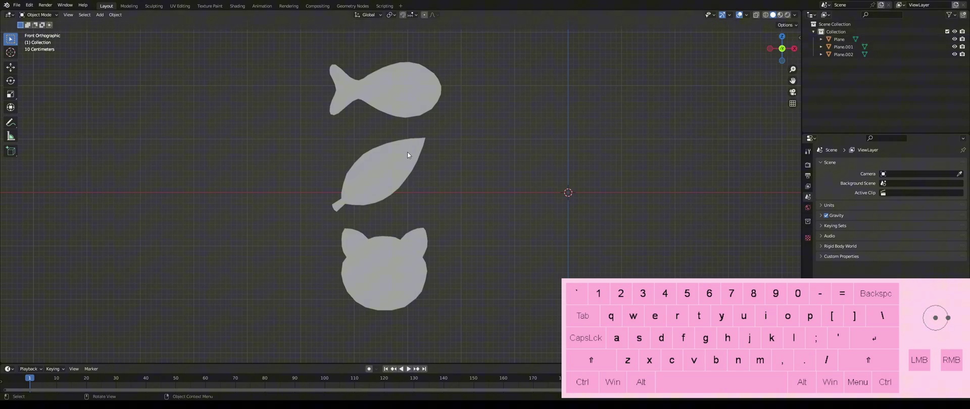
shift+middle_drag(407, 155, 294, 168)
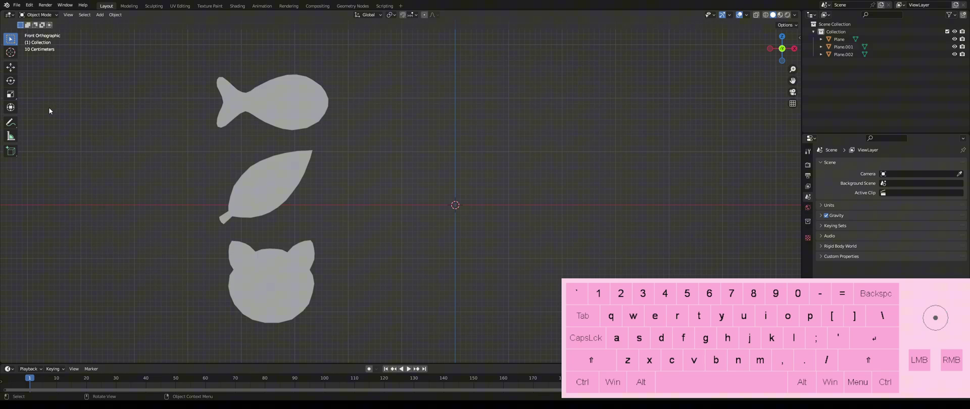
Import the mannequin model file into the scene.
click(18, 7)
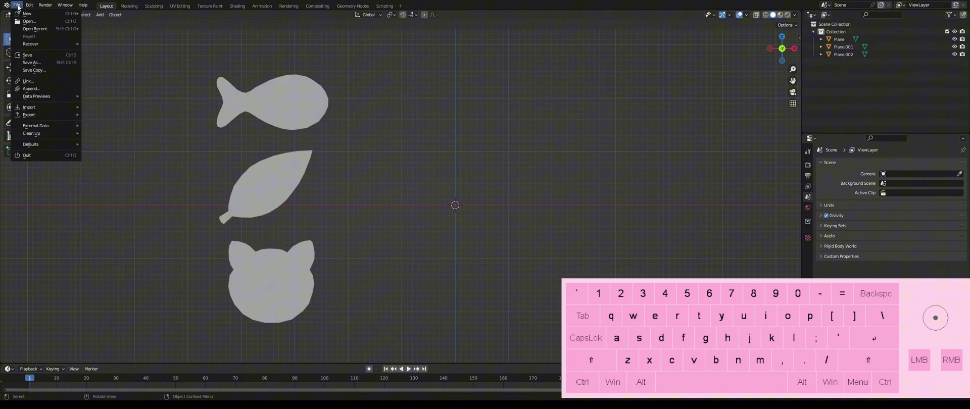
mouse_move(49, 110)
click(120, 191)
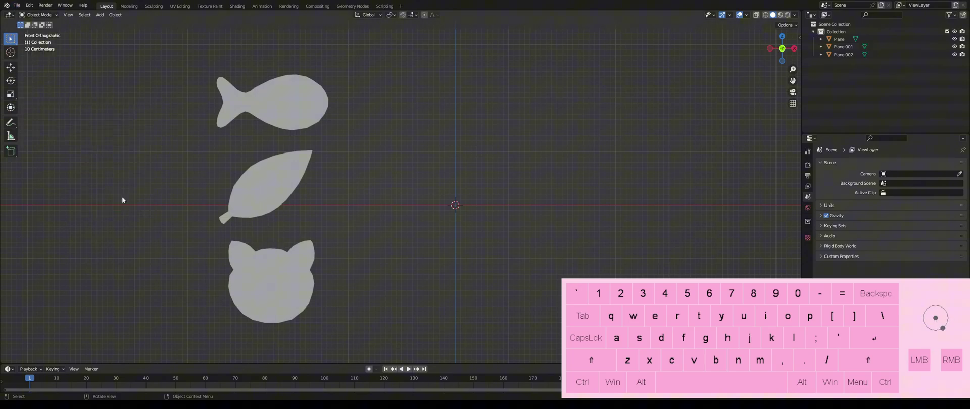
key(a)
click(581, 138)
scroll(596, 133, down, 4)
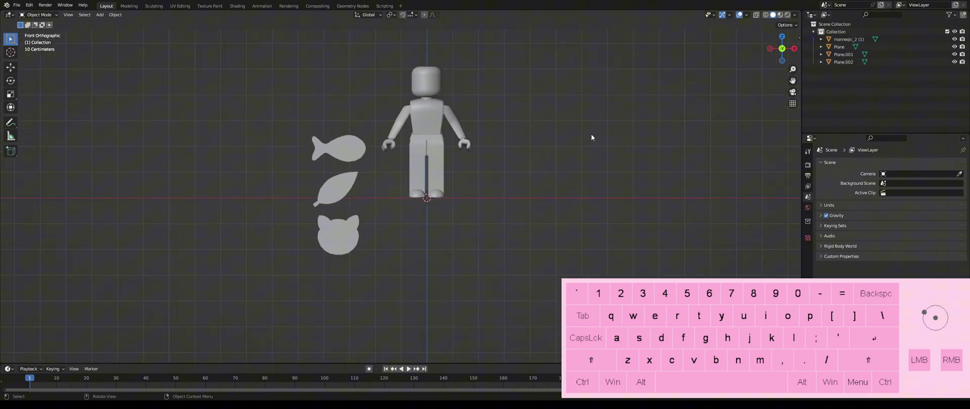
Raise the fish, leaf and cat-head shapes together about 2.86 m along Z so they sit beside the mannequin.
drag(790, 82, 781, 136)
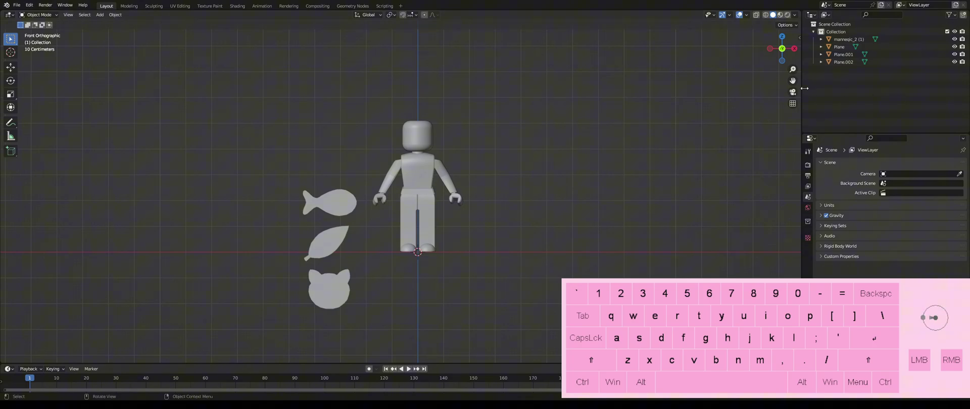
drag(793, 81, 591, 145)
scroll(517, 147, up, 2)
drag(207, 178, 339, 320)
click(10, 67)
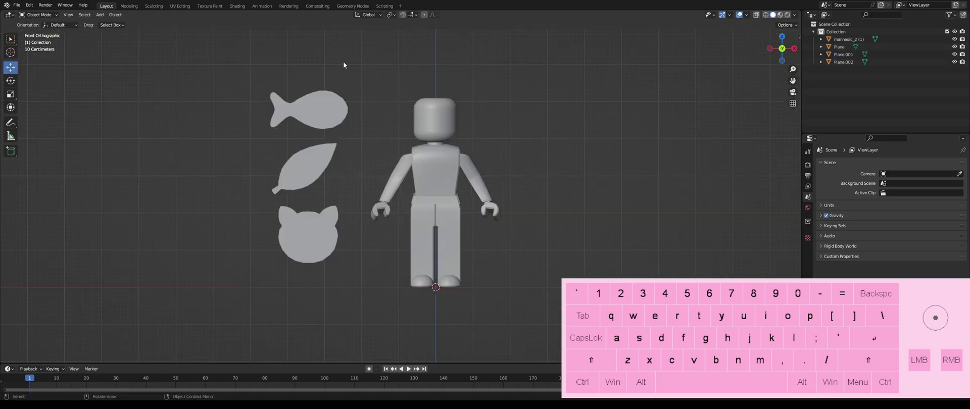
Extrude all faces of the fish, leaf and cat-head shapes together by about 0.11 m, checking the thickness from the side.
drag(793, 81, 896, 103)
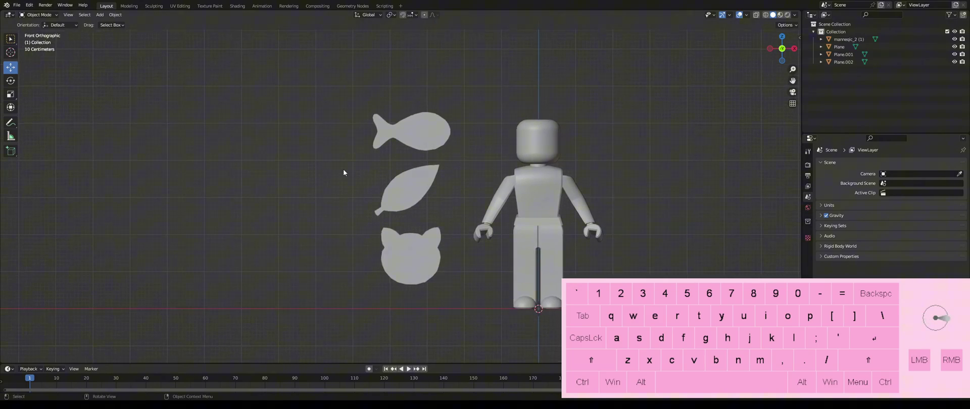
middle_drag(522, 113, 453, 130)
click(424, 103)
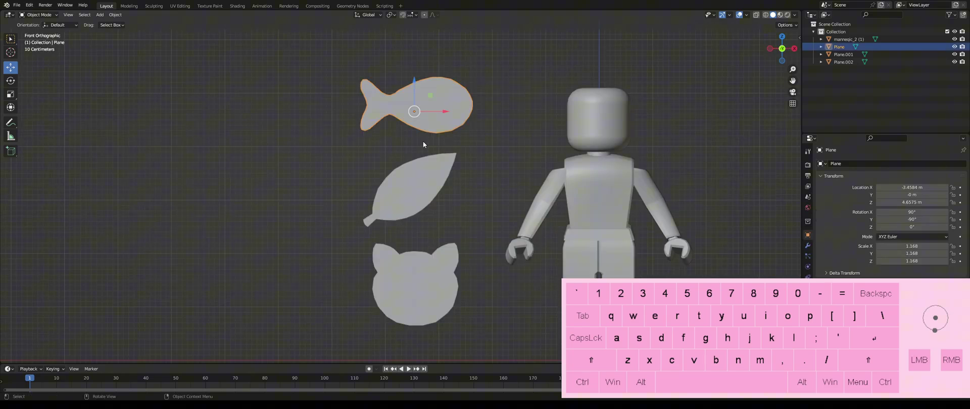
shift+click(411, 191)
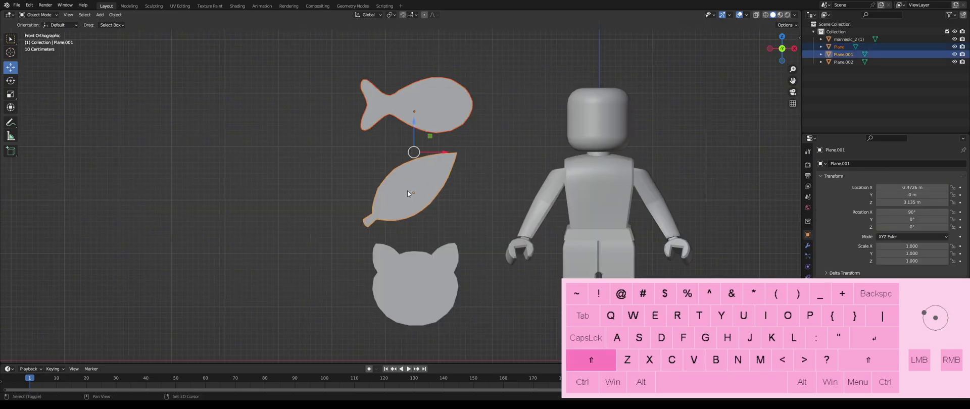
shift+click(417, 265)
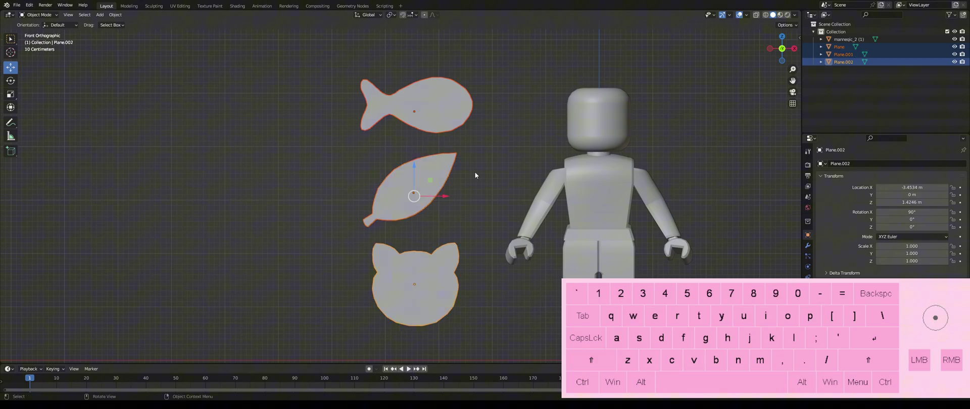
key(Tab)
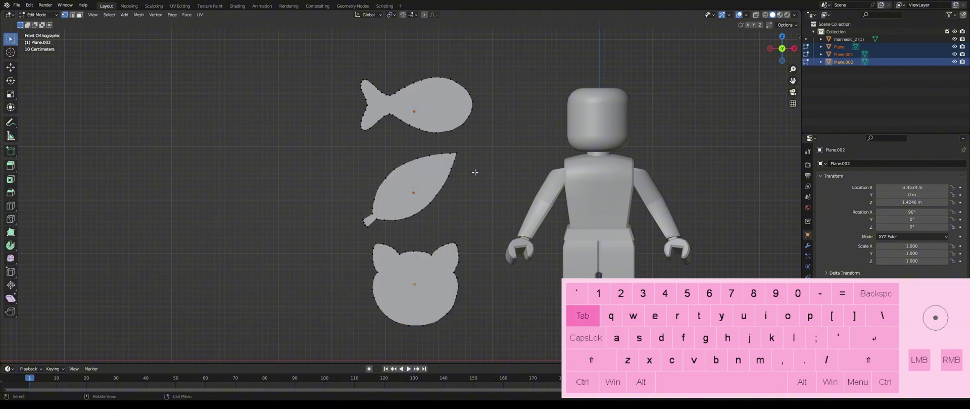
click(770, 49)
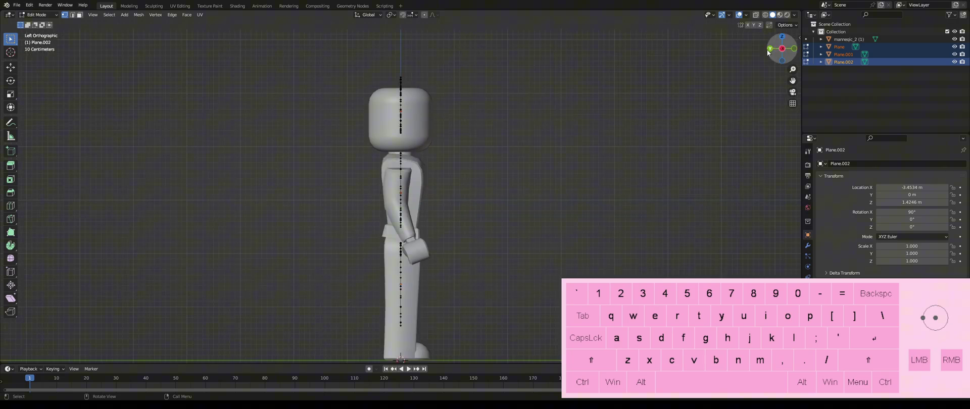
middle_drag(461, 165, 770, 65)
click(774, 50)
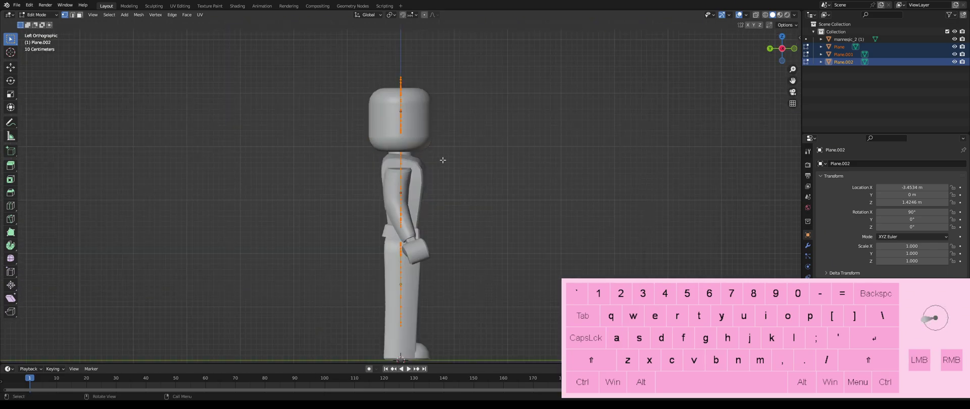
key(e)
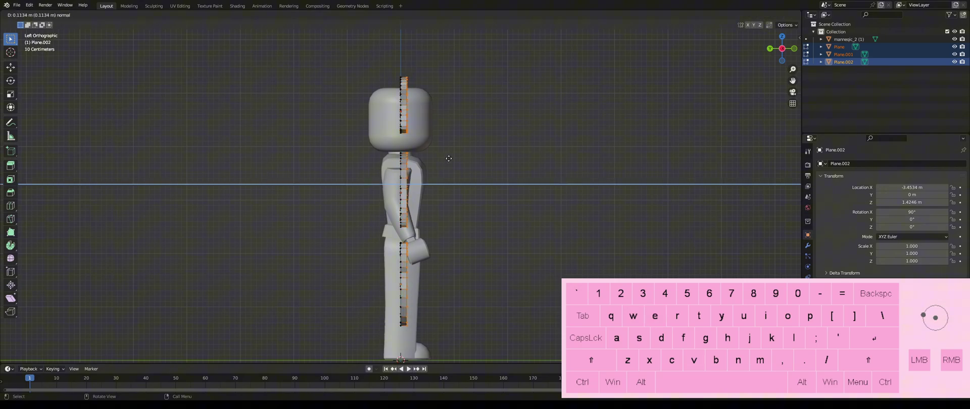
click(448, 158)
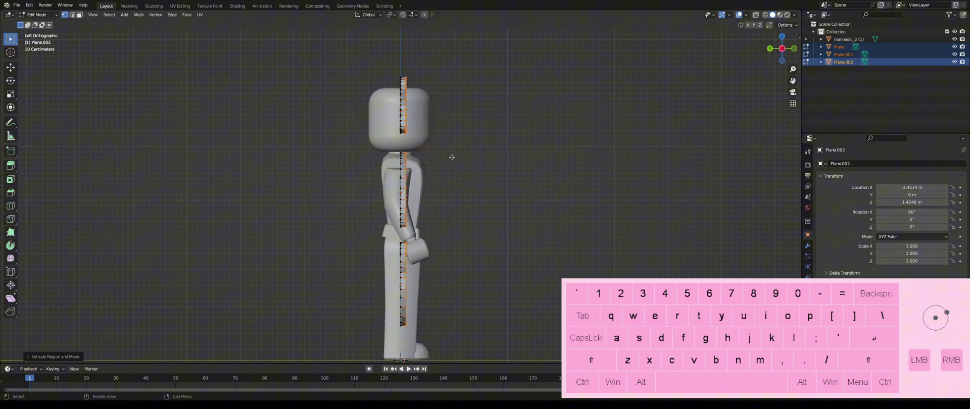
middle_drag(451, 157, 512, 165)
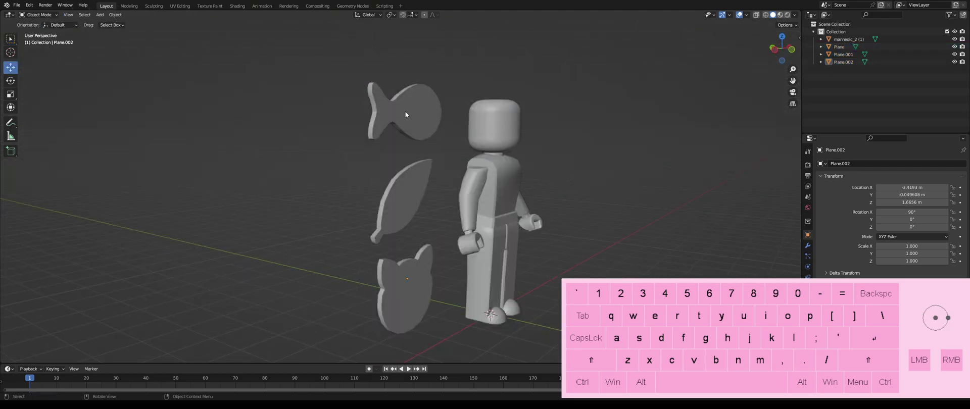
Open the fish, leaf and cat-head shapes together in Edit Mode with no geometry selected, viewed from their side edges.
click(408, 119)
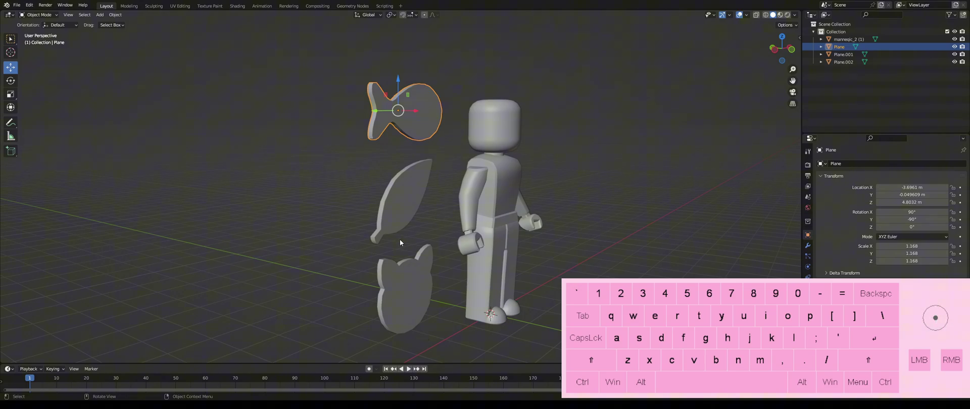
drag(793, 81, 796, 95)
drag(548, 67, 550, 64)
click(469, 107)
click(416, 119)
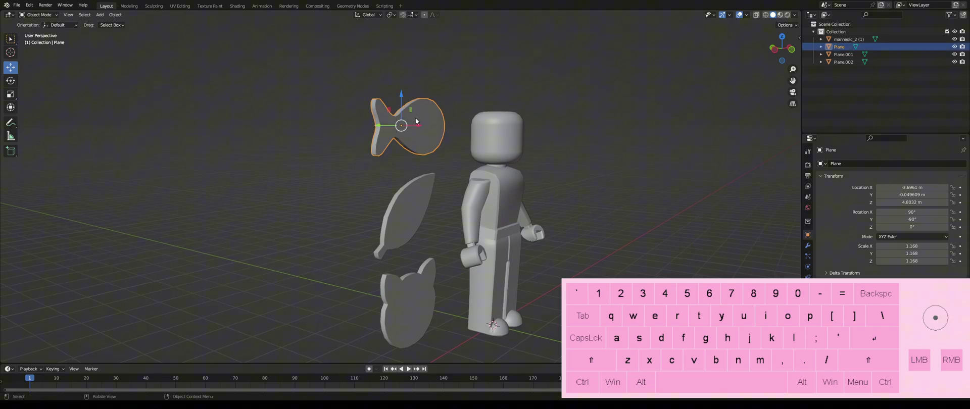
shift+click(406, 212)
shift+click(413, 281)
key(Tab)
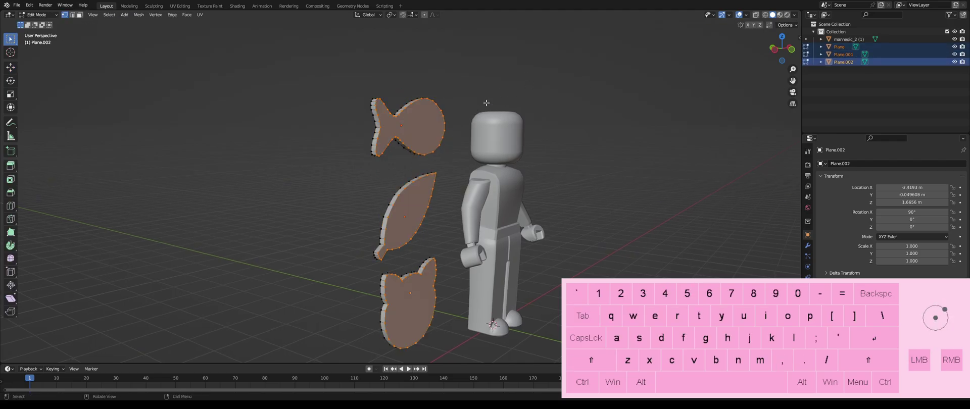
click(528, 70)
middle_drag(528, 69, 470, 106)
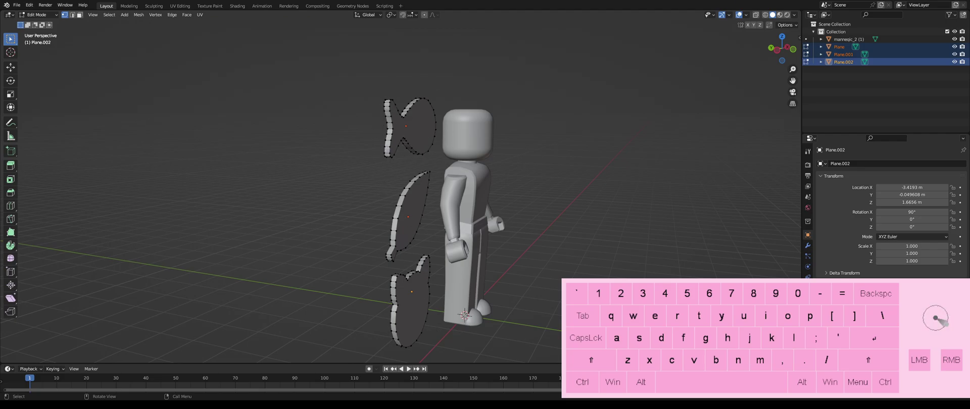
Add a centred loop cut around the fish's side edge and mark it as a UV seam.
key(ctrl+r)
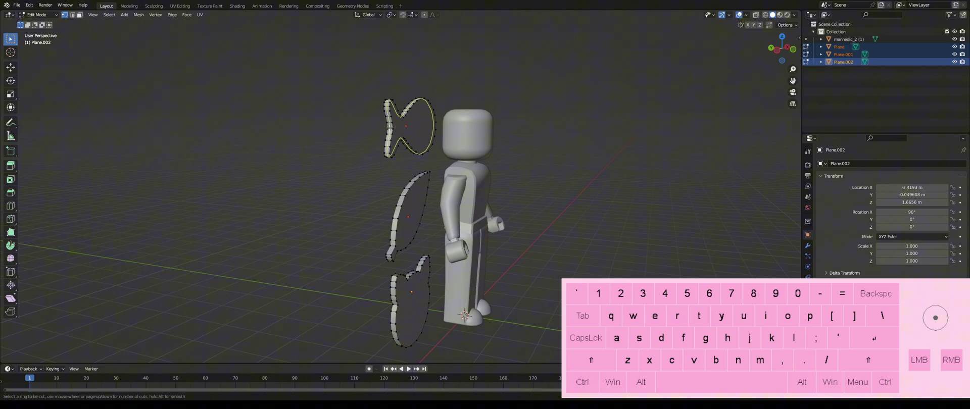
click(389, 129)
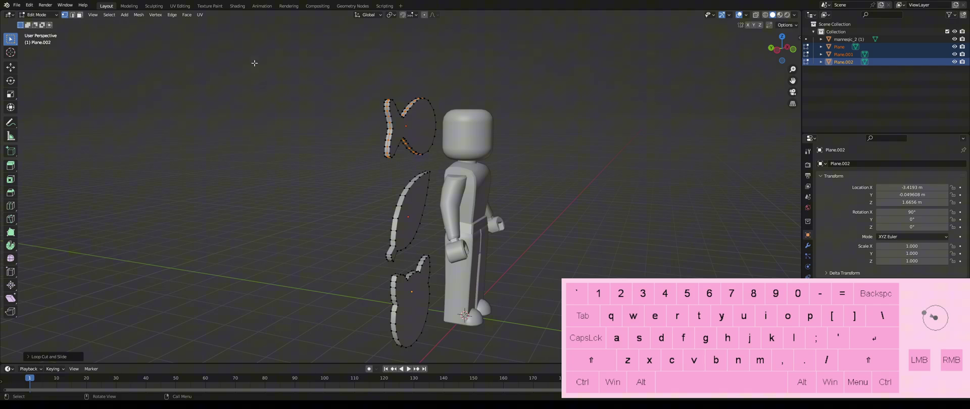
click(201, 15)
click(218, 106)
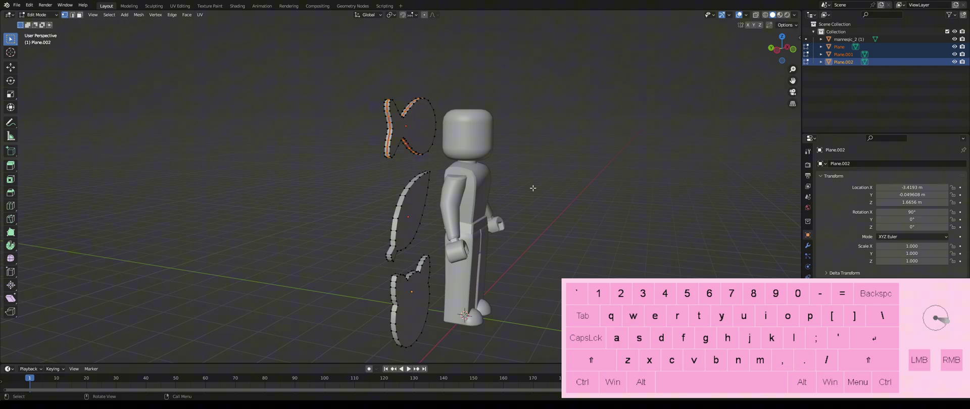
click(630, 194)
Add a centred loop cut around the leaf's side edge and mark it as a UV seam.
key(ctrl+r)
click(388, 254)
click(388, 254)
click(199, 15)
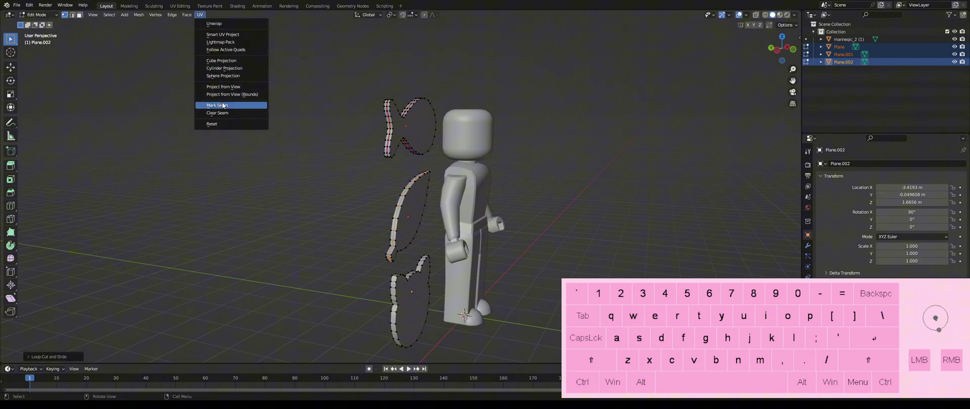
click(227, 103)
Add a centred loop cut around the cat head's side edge, mark it as a UV seam and clear the selection.
key(ctrl+r)
click(394, 281)
click(394, 281)
click(204, 16)
click(224, 104)
click(628, 212)
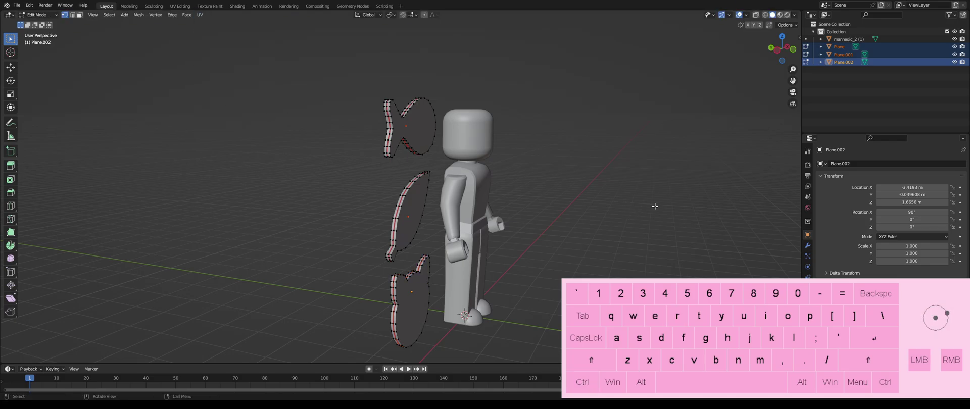
Switch to the UV Editing workspace, select all geometry of the fish, leaf and cat head, and unwrap it.
click(180, 6)
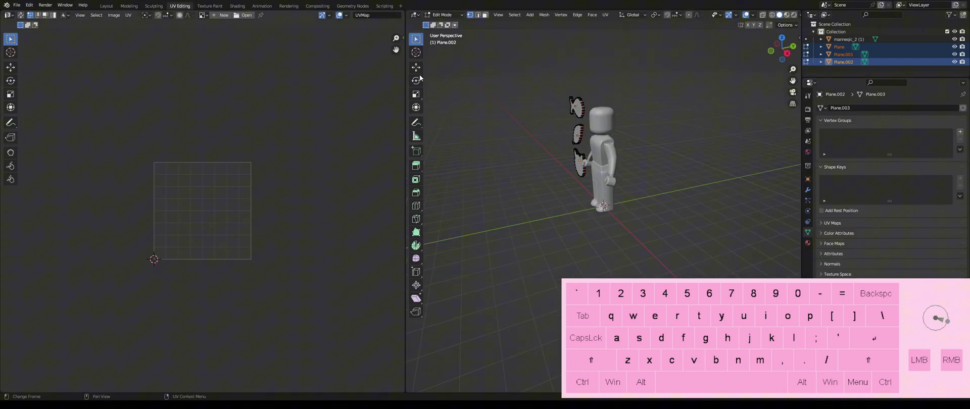
drag(792, 73, 788, 113)
middle_drag(788, 113, 426, 99)
scroll(455, 98, up, 4)
drag(793, 81, 450, 44)
key(a)
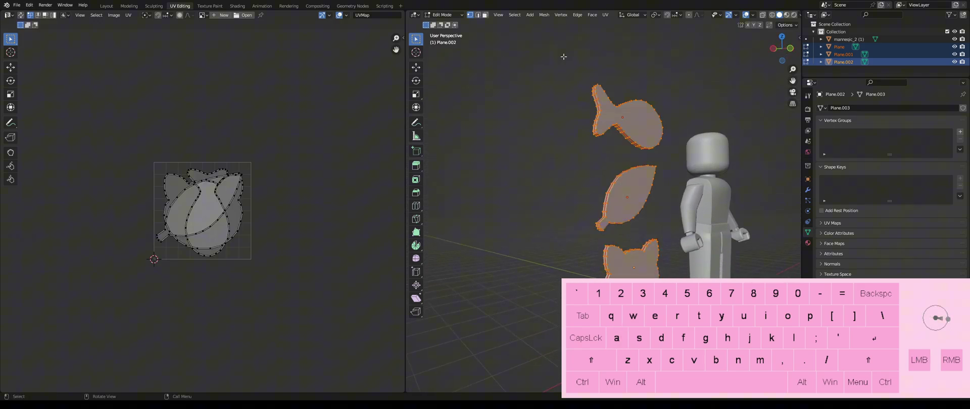
click(606, 14)
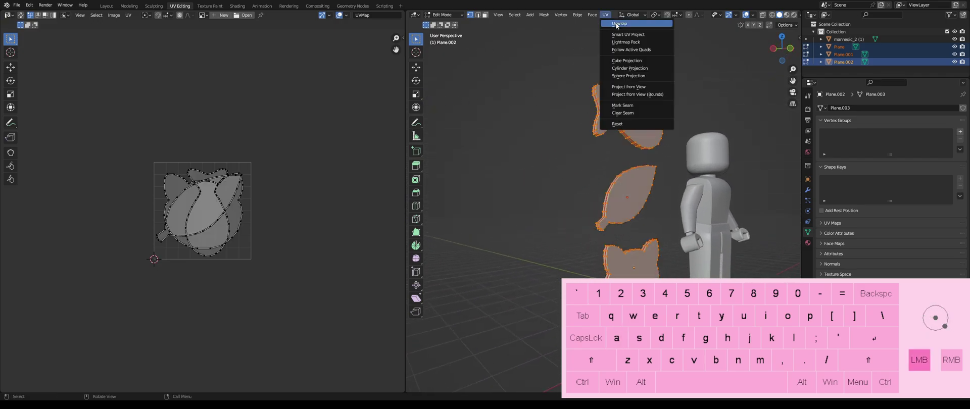
click(622, 23)
Scale all UV islands down slightly together within the UV square and clear the selection.
scroll(322, 191, up, 4)
drag(41, 92, 344, 348)
key(s)
click(340, 344)
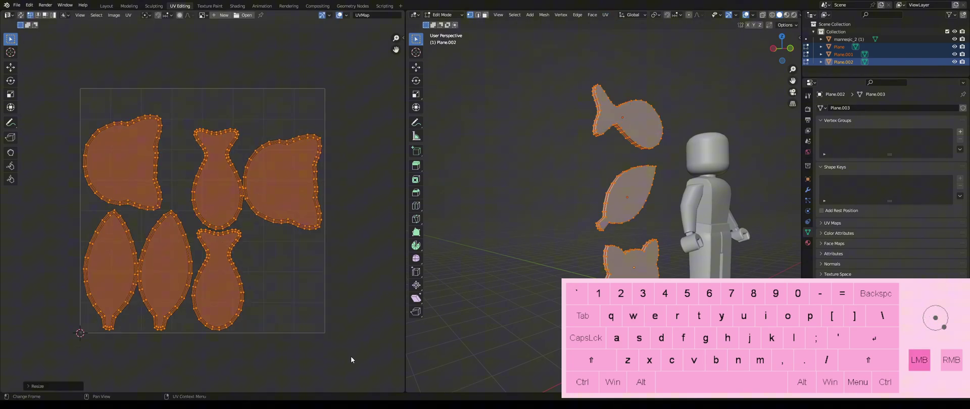
click(349, 354)
scroll(338, 287, down, 2)
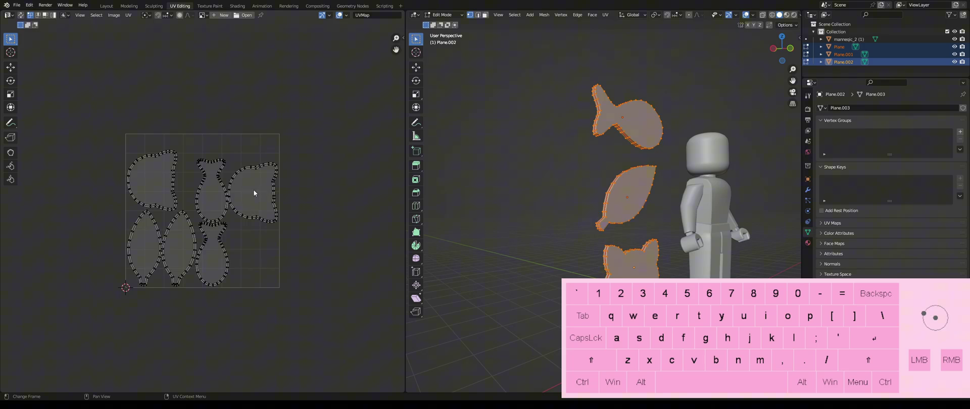
Rotate one cat-head UV island upright, scale it down and move it into the upper right corner of the UV square.
key(l)
key(r)
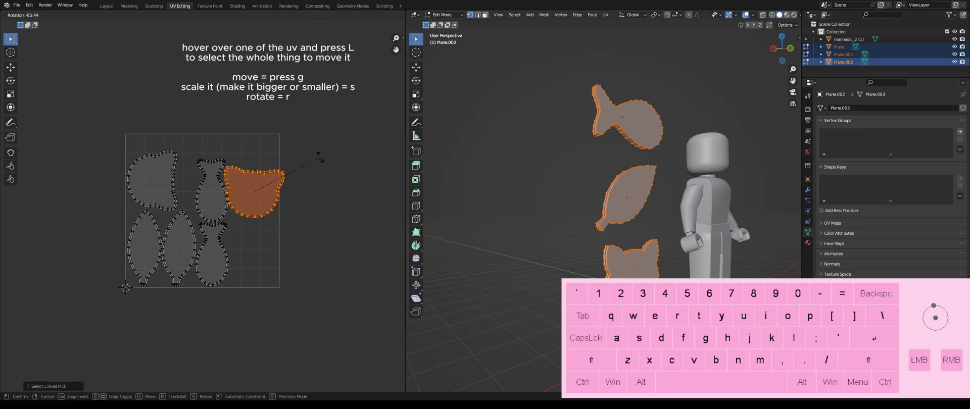
click(321, 149)
key(s)
click(339, 219)
key(g)
click(335, 186)
click(327, 192)
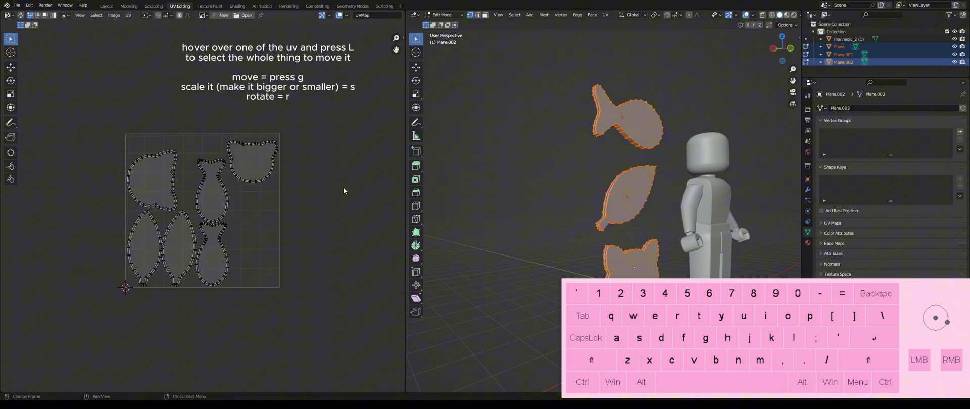
Rotate the other cat-head UV island upright, scale it down and place it directly below the first one.
key(l)
key(r)
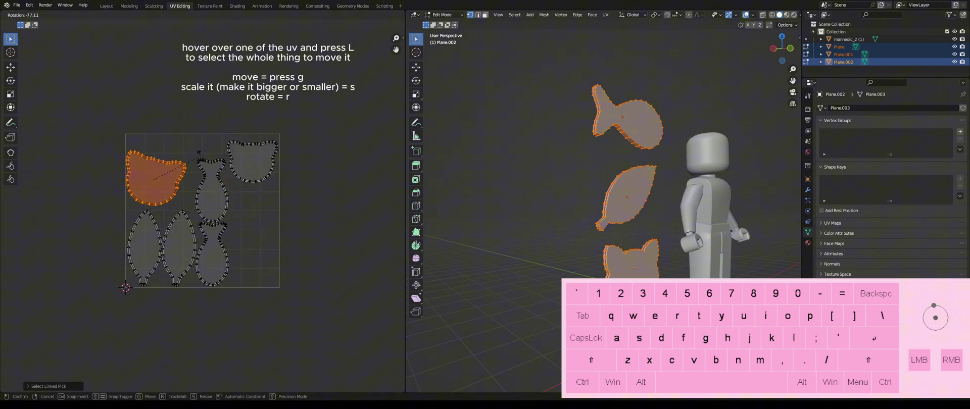
click(199, 145)
key(g)
click(310, 210)
key(s)
click(300, 210)
key(g)
click(305, 207)
click(321, 218)
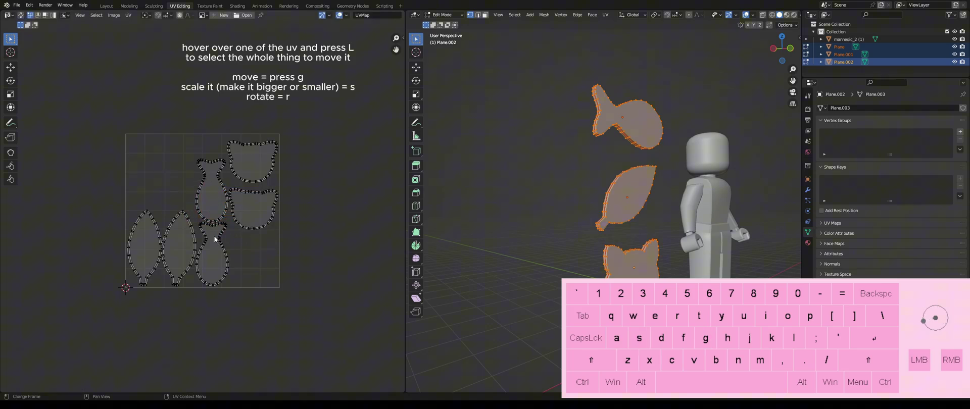
Scale down both fish UV islands together and move them up beside the cat-head islands.
key(l)
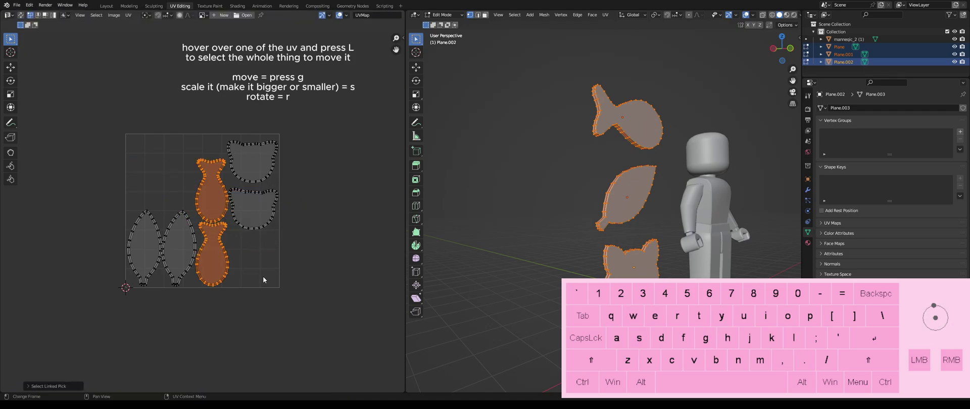
key(s)
key(g)
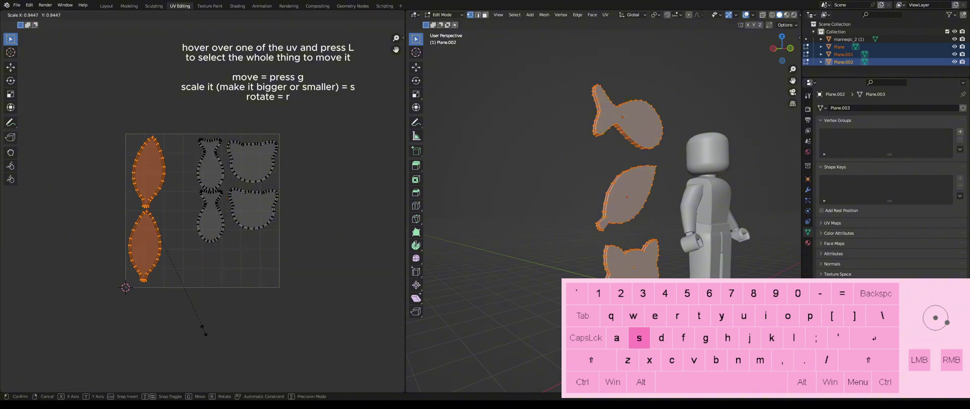
Straighten and resize the two stacked leaf UV islands and place them along the left side of the UV square.
key(s)
click(192, 317)
key(g)
click(194, 313)
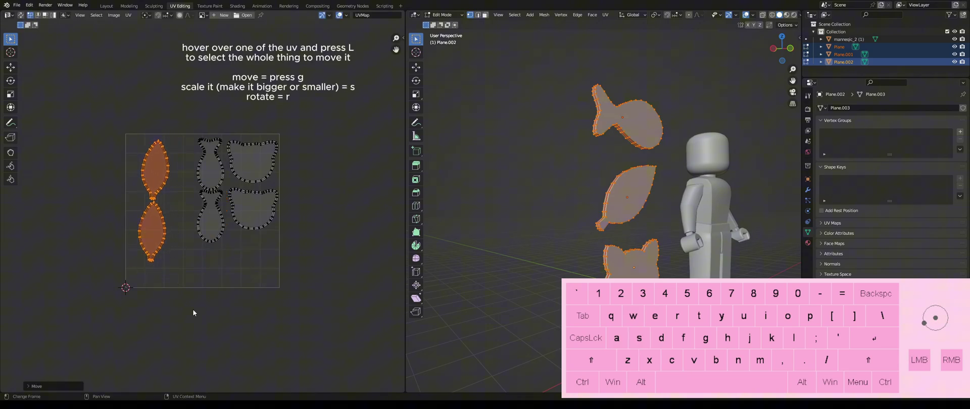
key(s)
click(213, 318)
key(r)
click(228, 319)
key(s)
click(236, 325)
key(g)
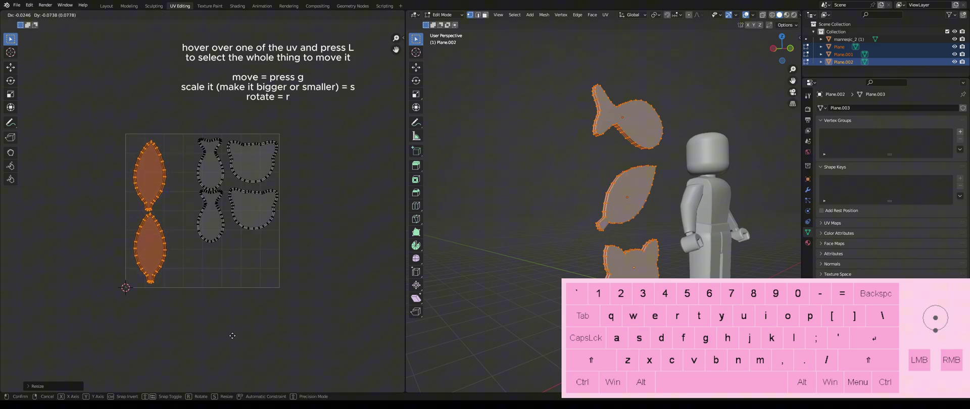
click(232, 336)
Enlarge the two stacked fish UV islands and position them next to the leaf islands at full column height.
drag(185, 126, 230, 264)
key(s)
click(261, 245)
key(g)
click(243, 267)
key(s)
click(245, 266)
key(g)
click(247, 267)
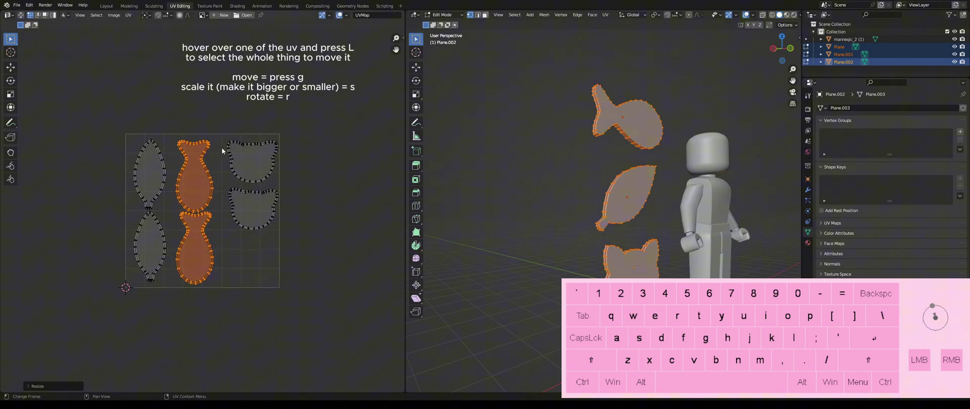
Enlarge both cat-head UV islands and position them in the free space beside the fish islands.
drag(221, 135, 290, 238)
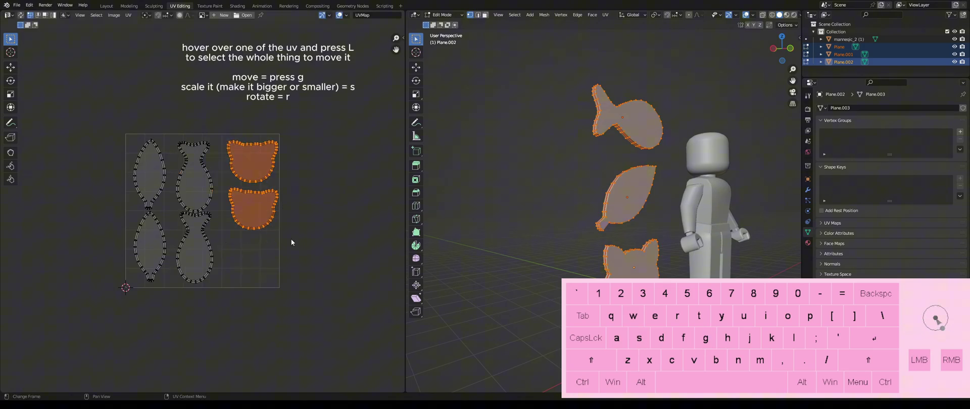
key(s)
click(298, 240)
key(g)
click(294, 269)
key(s)
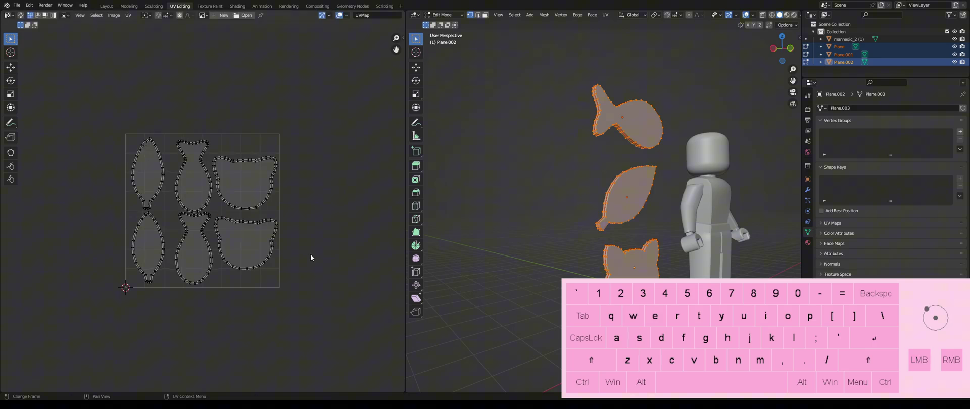
Save the project as a new file.
click(18, 5)
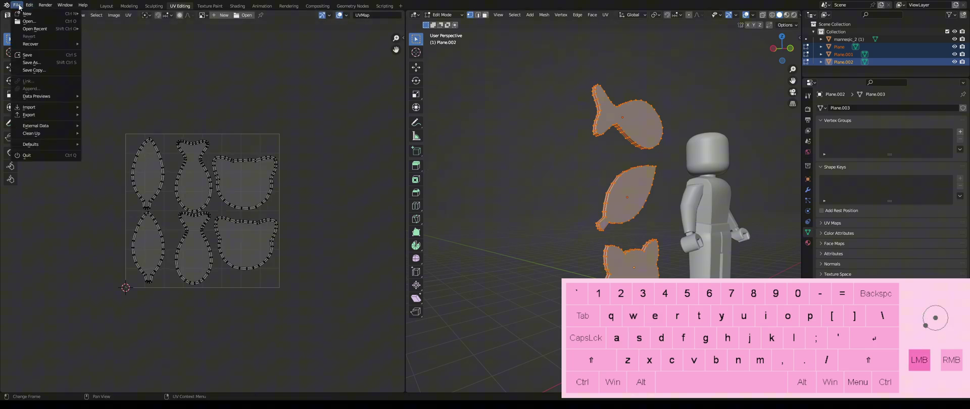
click(41, 65)
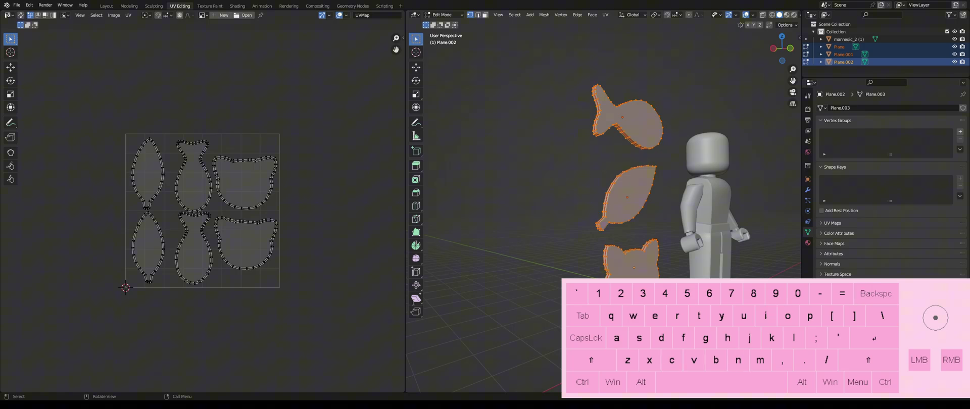
text(efti)
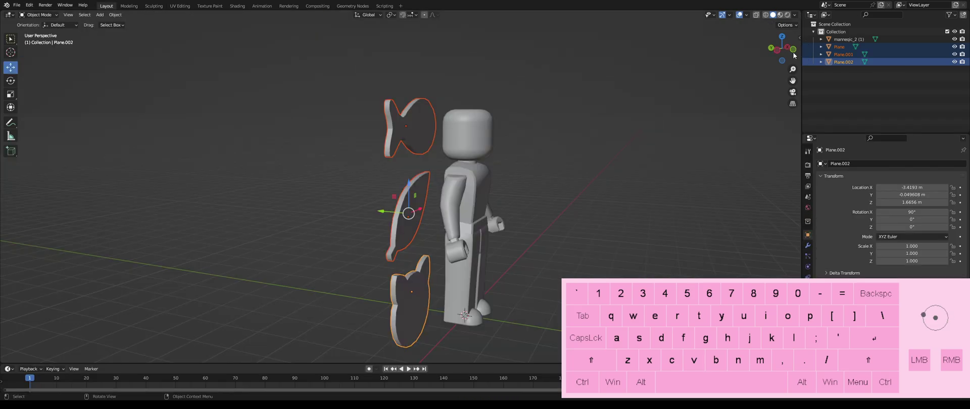
In front view, move the fish, leaf and cat head together farther from the mannequin and scale them down.
key(1)
click(324, 102)
click(396, 106)
scroll(569, 200, down, 3)
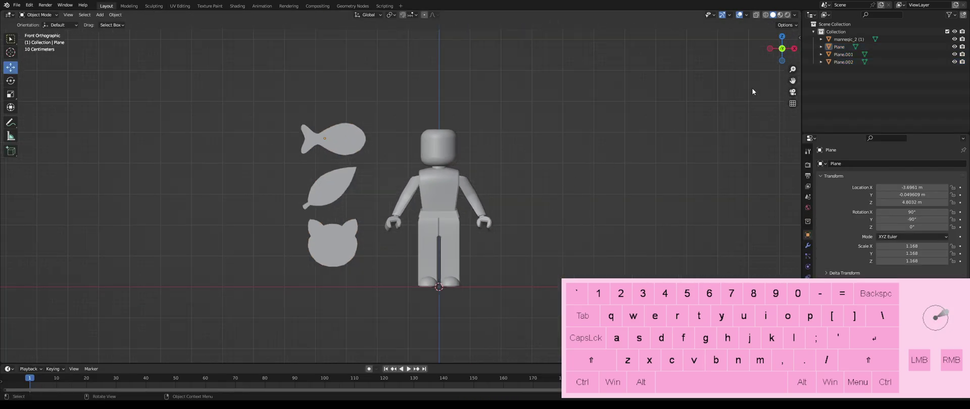
drag(291, 118, 363, 276)
key(g)
key(s)
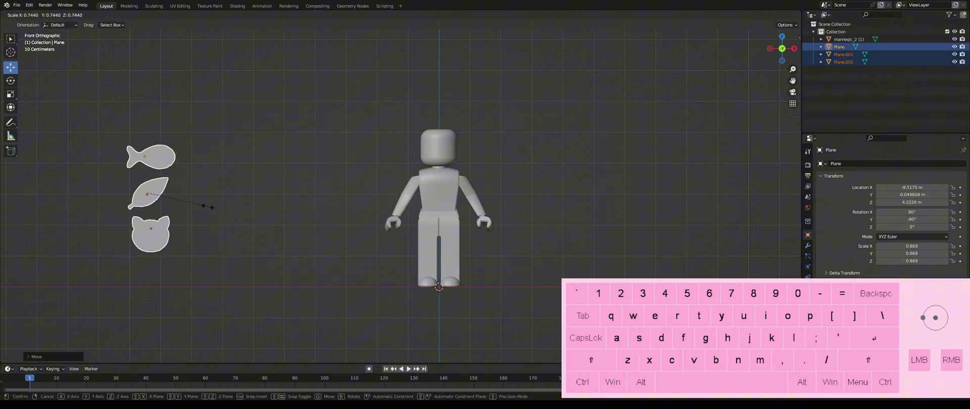
click(166, 168)
Tilt the fish about 18°, scale it down and move it to the mannequin's hand on the shapes' side.
drag(167, 167, 348, 224)
click(204, 174)
key(r)
click(428, 212)
key(s)
click(370, 217)
key(g)
click(440, 225)
Try to shift the fish in depth toward the mannequin's hand, and undo the move.
middle_drag(423, 223, 472, 250)
drag(382, 219, 389, 222)
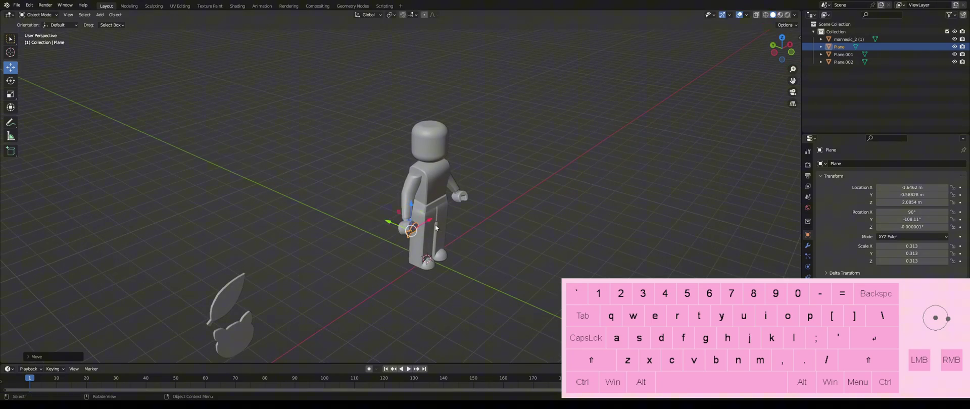
key(ctrl+z)
In front view, place the fish between the hand and hip and scale it down to 0.231.
middle_drag(510, 219, 459, 199)
click(783, 50)
scroll(556, 242, up, 2)
key(g)
click(513, 247)
key(s)
key(g)
key(s)
click(503, 257)
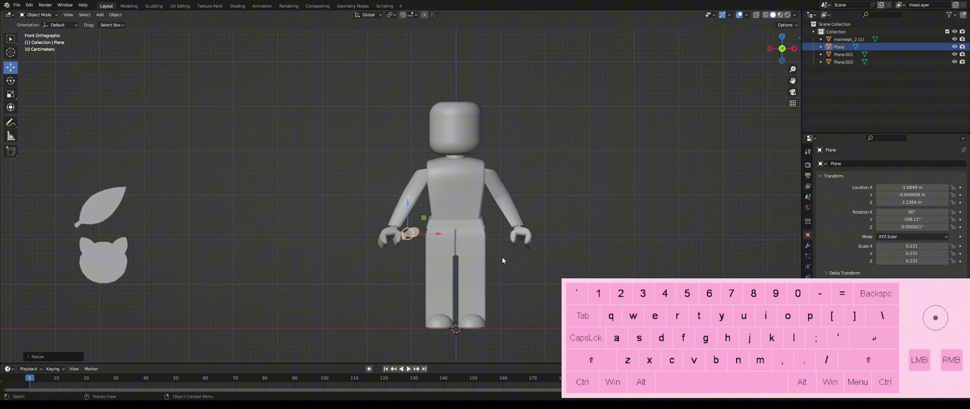
Add a Mirror modifier to the fish on the X axis with the mannequin as the mirror object.
scroll(501, 257, up, 4)
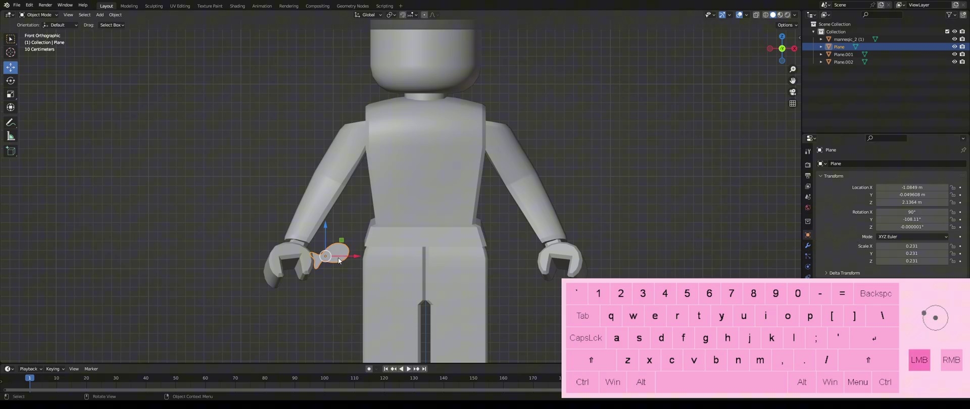
click(810, 247)
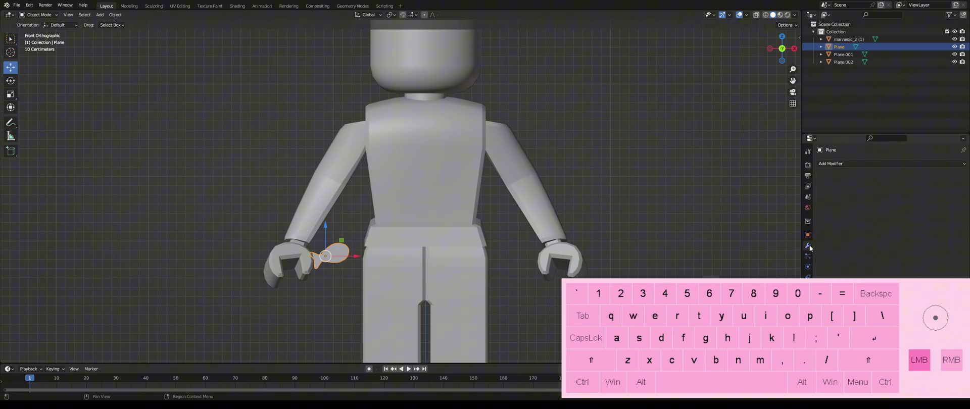
click(849, 161)
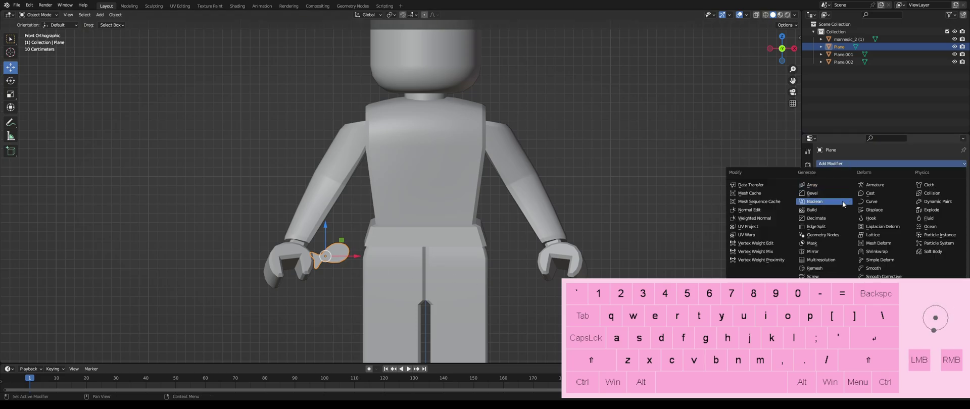
click(813, 251)
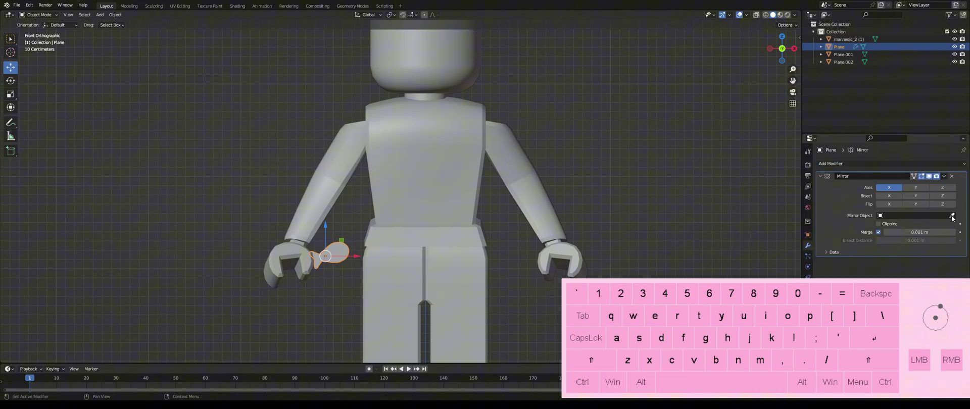
click(953, 216)
click(443, 121)
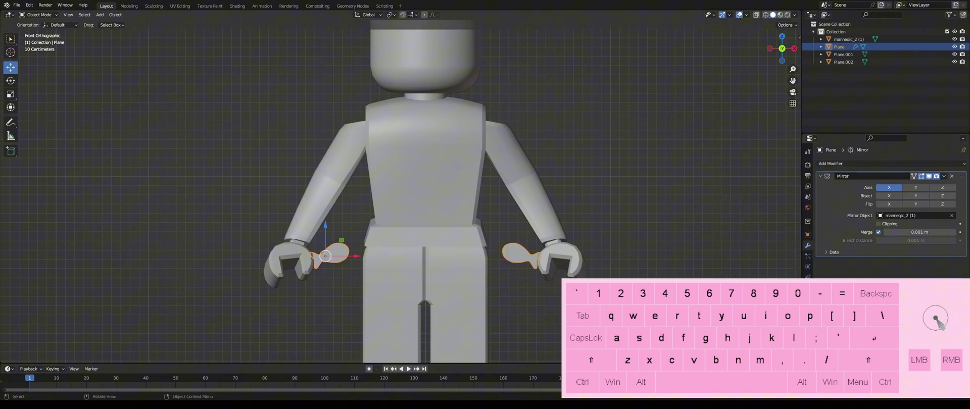
click(382, 241)
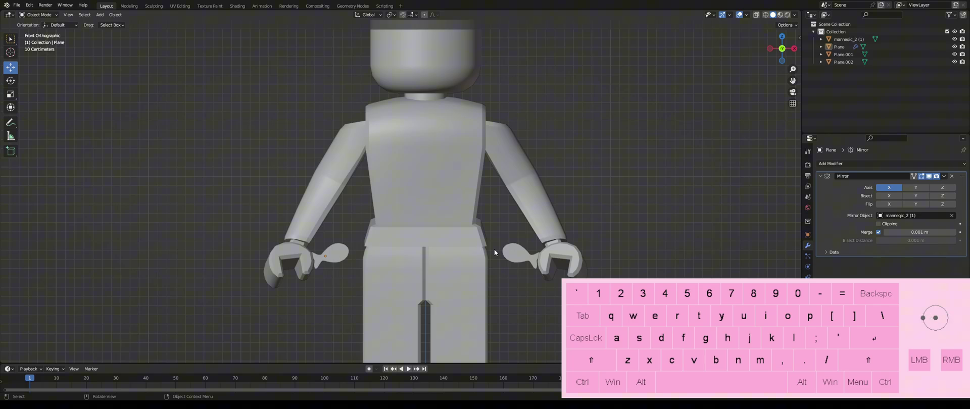
Duplicate the mirrored fish and place the copy outside the mannequin's forearm.
click(337, 258)
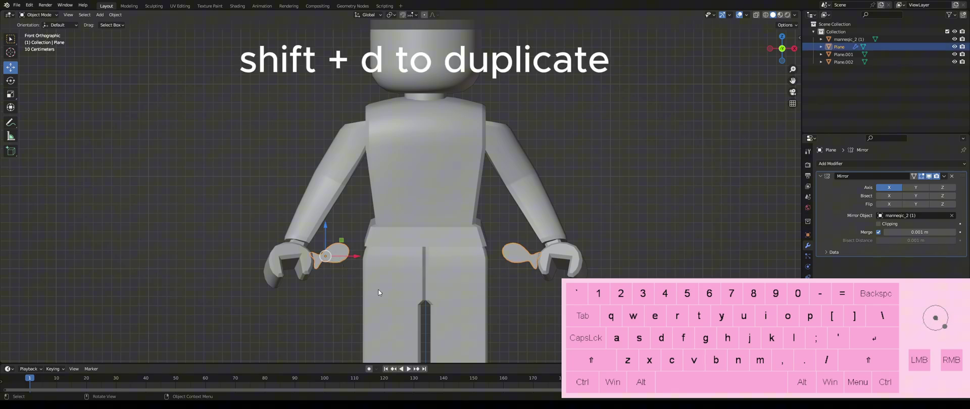
key(shift+d)
click(309, 213)
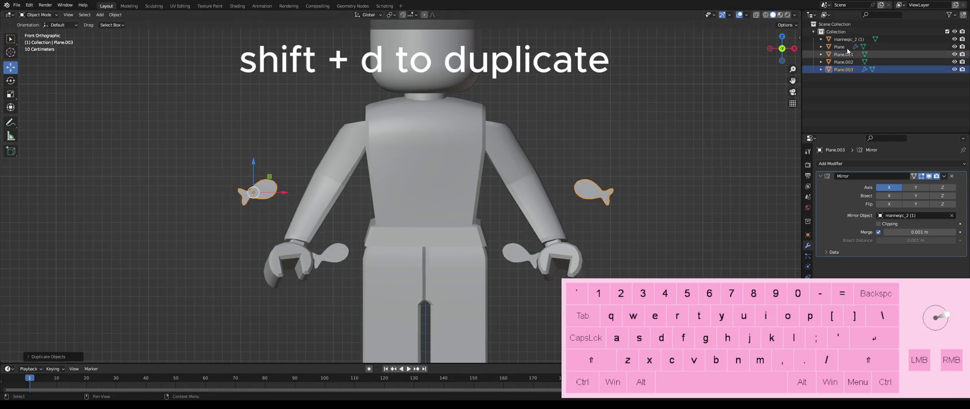
From the top view, turn the duplicated fish to face away from the body and adjust its position beside the arm.
key(KP_7)
key(r)
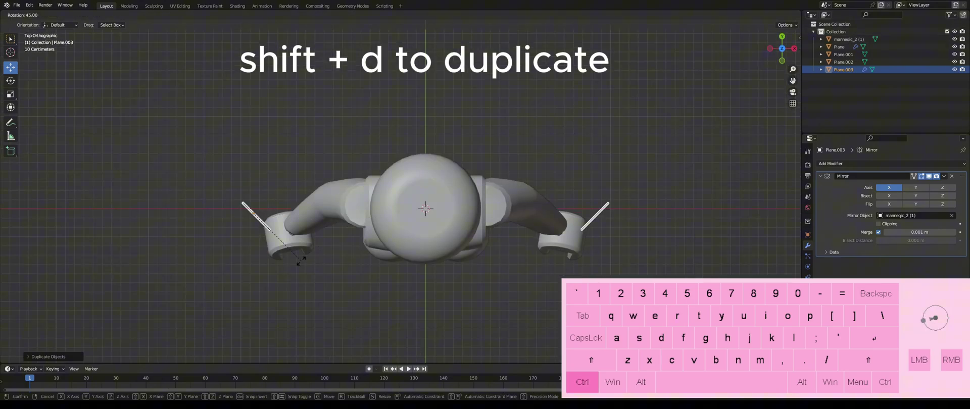
click(172, 216)
key(g)
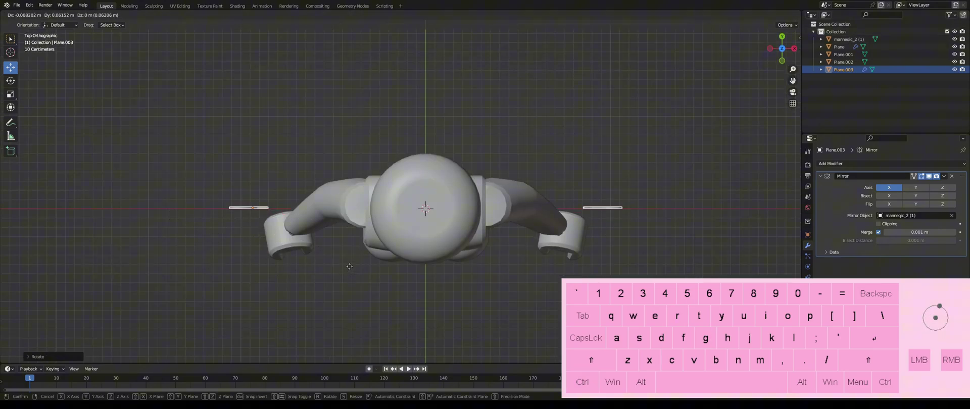
click(349, 257)
middle_drag(360, 348, 469, 300)
drag(400, 317, 392, 317)
middle_drag(393, 318, 393, 278)
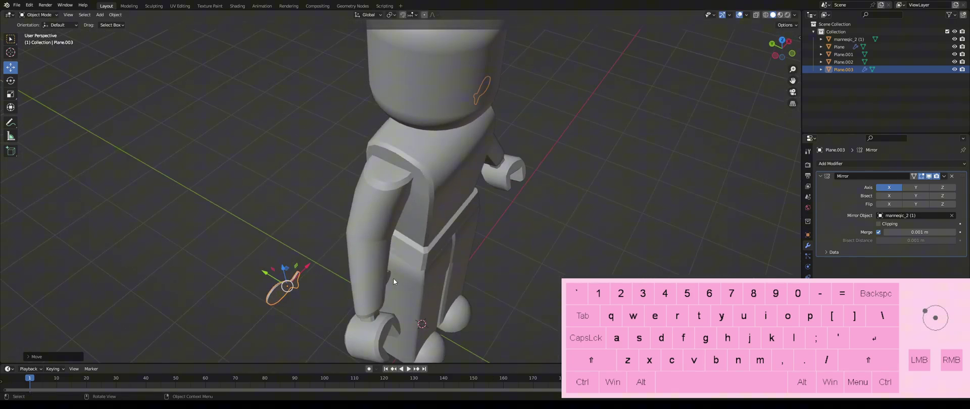
Select the original mirrored fish near the hand and move it forward in front of the mannequin's hip.
click(390, 279)
drag(353, 278, 400, 305)
middle_drag(583, 267, 371, 290)
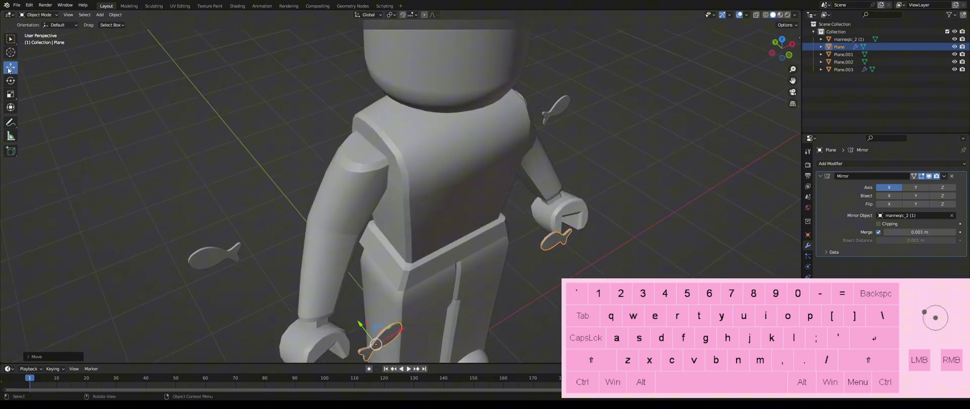
Nudge the selected mirrored fish slightly along its depth axis in front of the mannequin's hip.
drag(360, 323, 357, 321)
drag(793, 81, 784, 38)
scroll(577, 141, down, 2)
click(509, 233)
click(375, 263)
middle_drag(453, 241, 411, 206)
From the front view, duplicate the outer fish, place the copy at upper chest height and tilt it the opposite way.
click(780, 53)
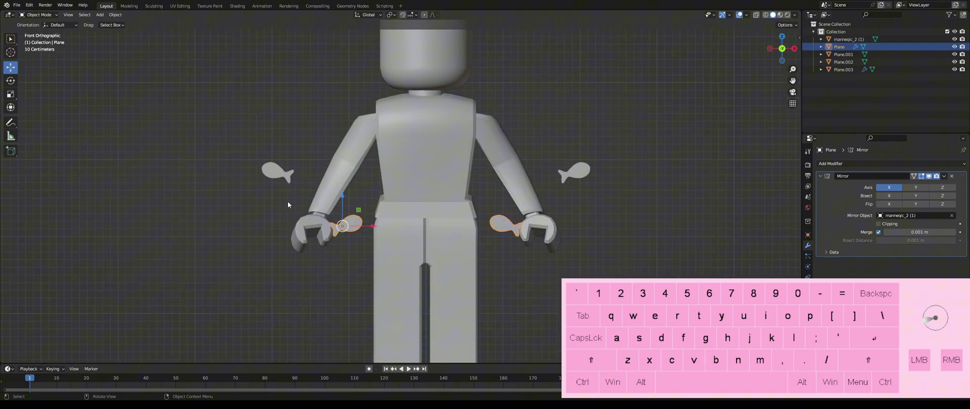
click(280, 176)
key(shift+d)
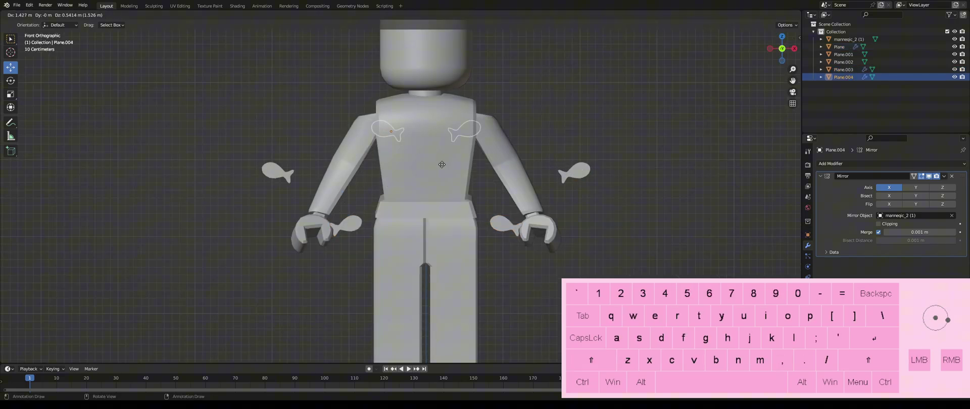
click(438, 163)
key(r)
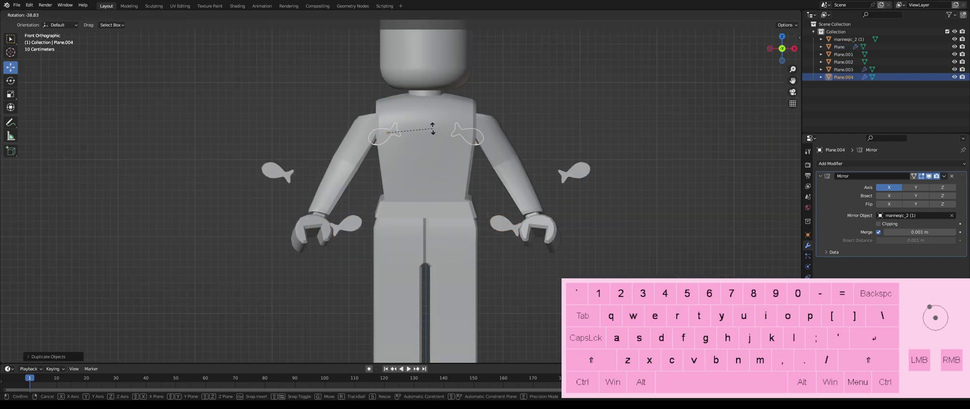
click(437, 131)
Move the tilted fish copy backward so it floats behind the mannequin's upper back.
middle_drag(382, 140, 461, 158)
mouse_move(348, 135)
mouse_down()
mouse_move(417, 150)
mouse_move(350, 145)
mouse_up()
middle_drag(350, 145, 368, 154)
drag(341, 135, 337, 134)
click(481, 139)
middle_drag(481, 139, 478, 135)
Select the outer fish beside the arm and move it forward, in line with the arm's depth.
click(377, 183)
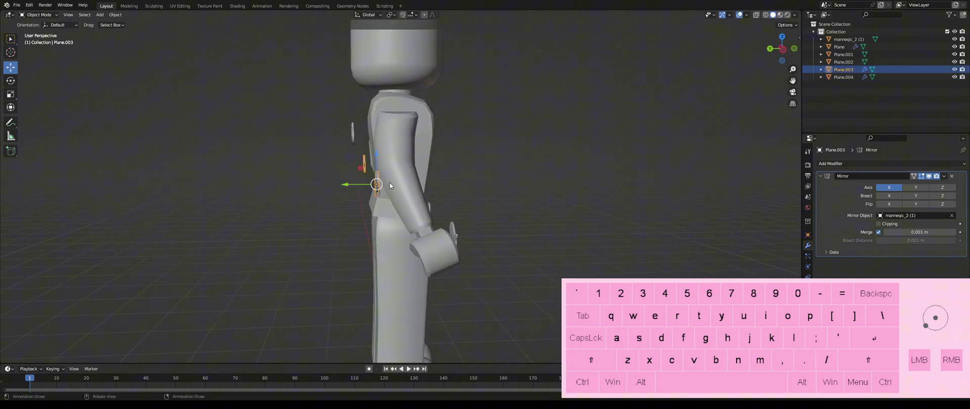
middle_drag(389, 184, 367, 183)
drag(333, 178, 363, 178)
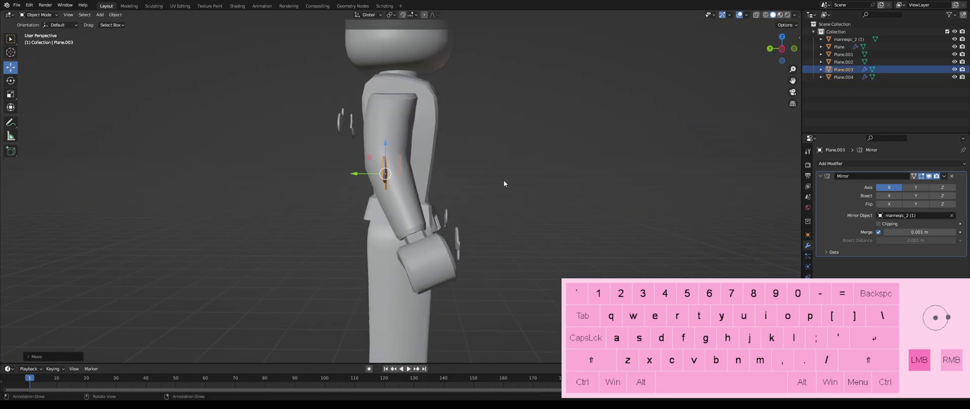
click(503, 179)
middle_drag(503, 179, 413, 191)
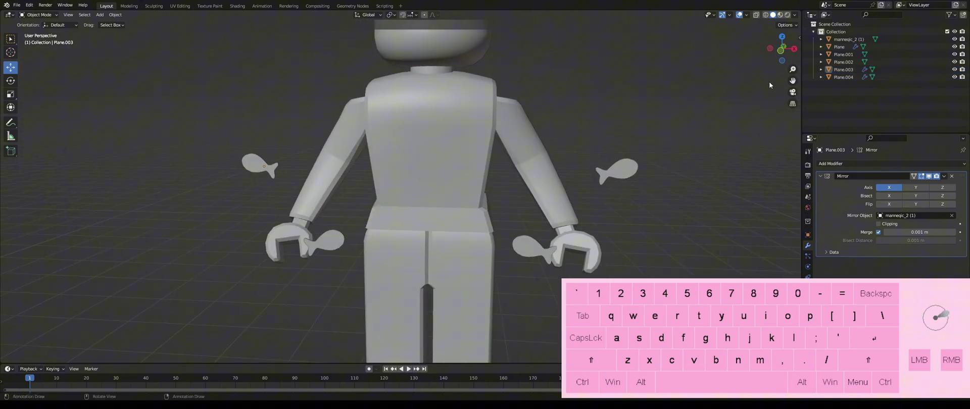
Temporarily hide the mannequin to inspect the fish arrangement from the front, and bring it back.
click(781, 51)
click(442, 174)
key(h)
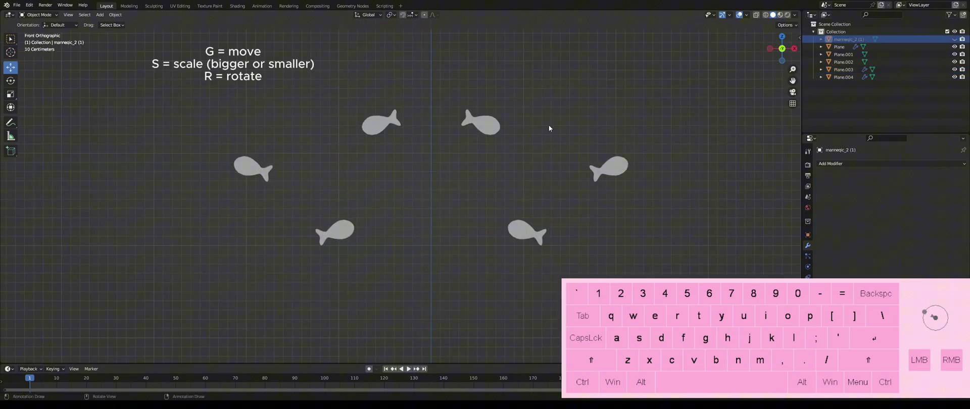
key(ctrl+z)
click(648, 193)
Move the leaf next to the mannequin's hand and scale it down slightly smaller than the fish.
scroll(608, 236, down, 5)
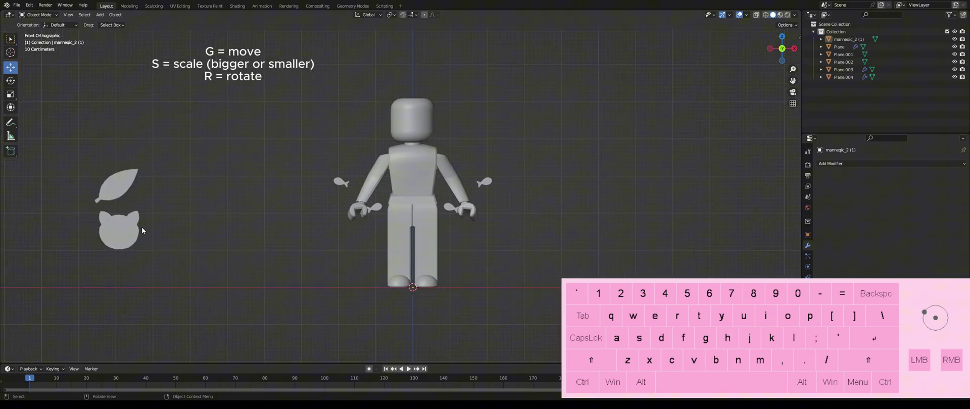
click(125, 188)
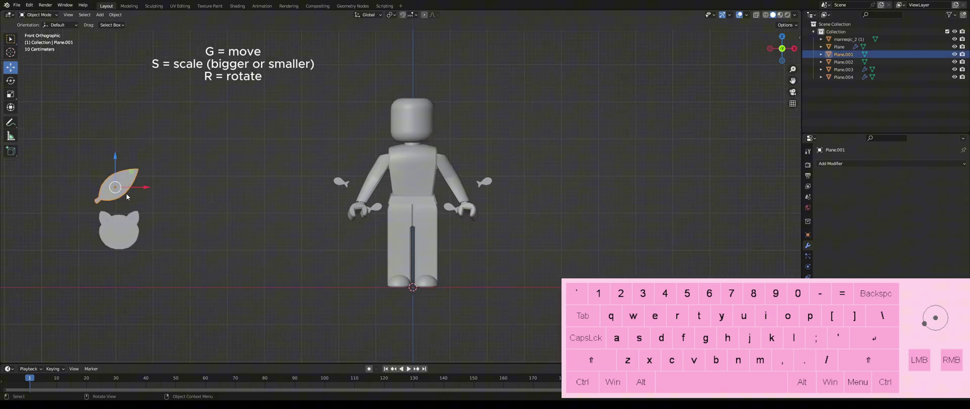
key(g)
click(353, 212)
scroll(354, 213, up, 5)
key(s)
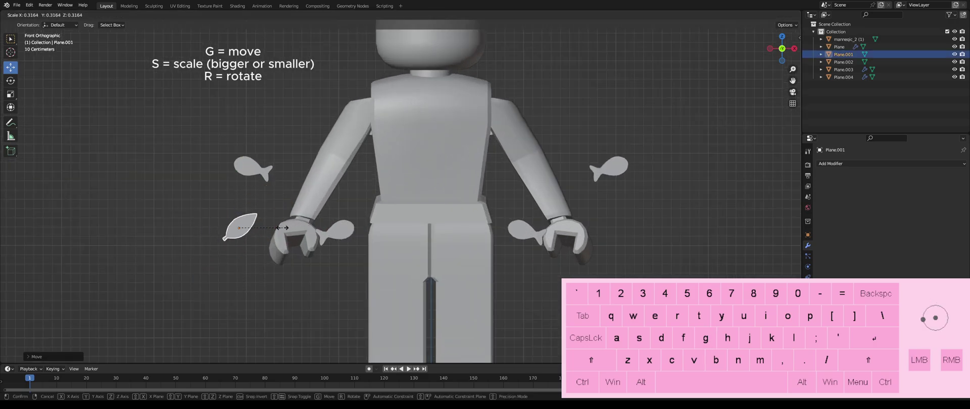
click(272, 229)
key(g)
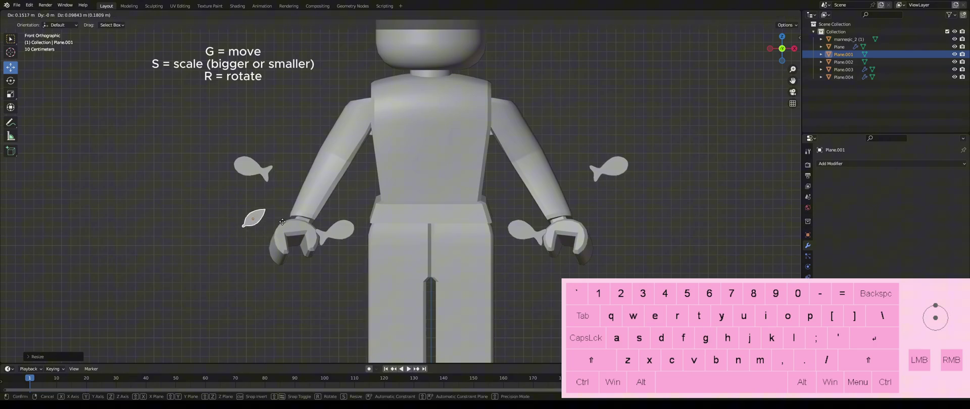
click(285, 225)
key(shift+d)
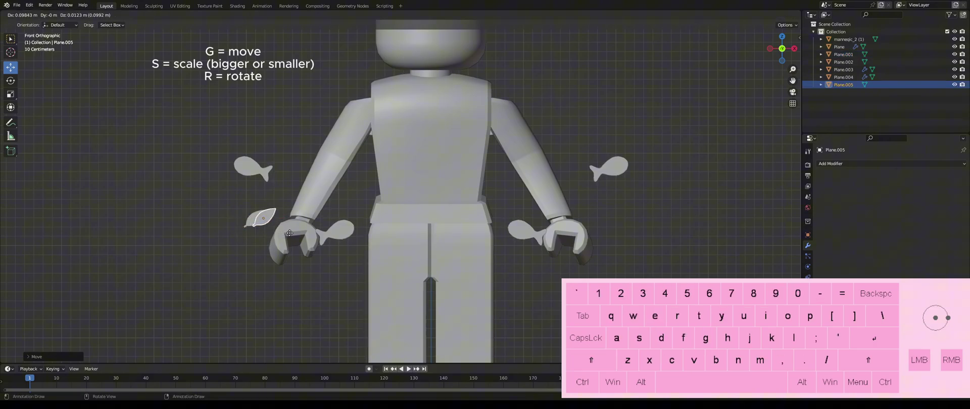
click(369, 192)
key(r)
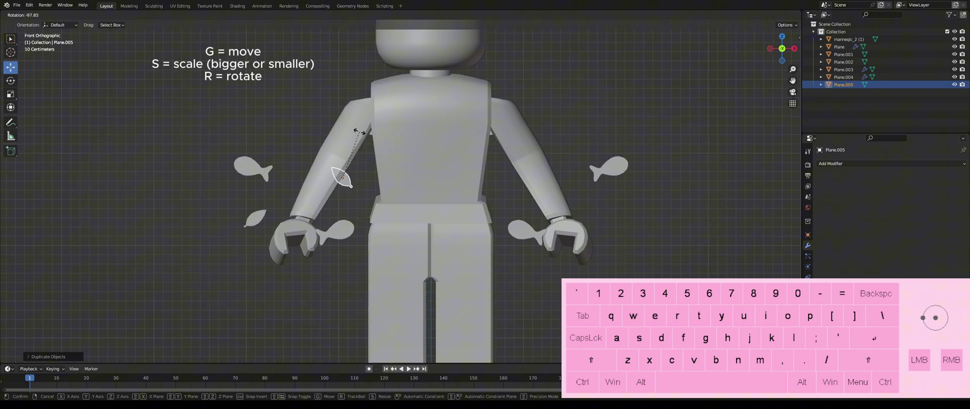
click(359, 133)
right_click(336, 185)
click(323, 184)
Add a Mirror modifier on the X axis to the leaf by the hand, with the mannequin as mirror object.
click(255, 218)
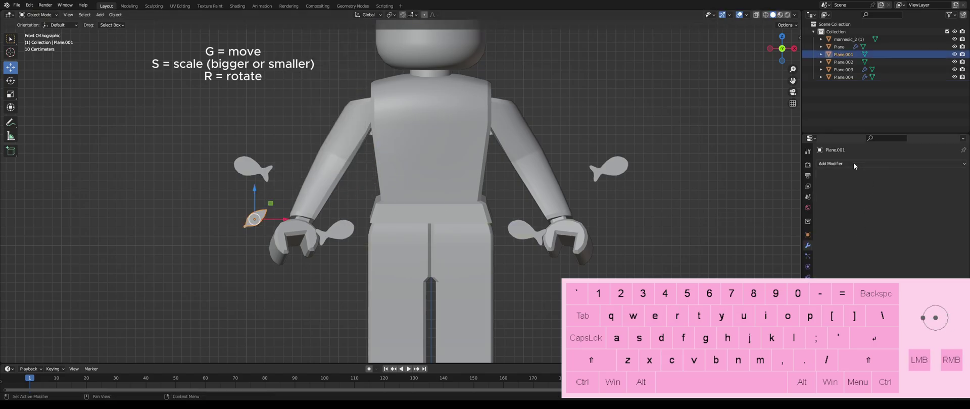
click(854, 165)
click(831, 251)
click(527, 187)
Duplicate the mirrored leaf onto the mannequin's arm and turn the copy around from the top view.
key(shift+d)
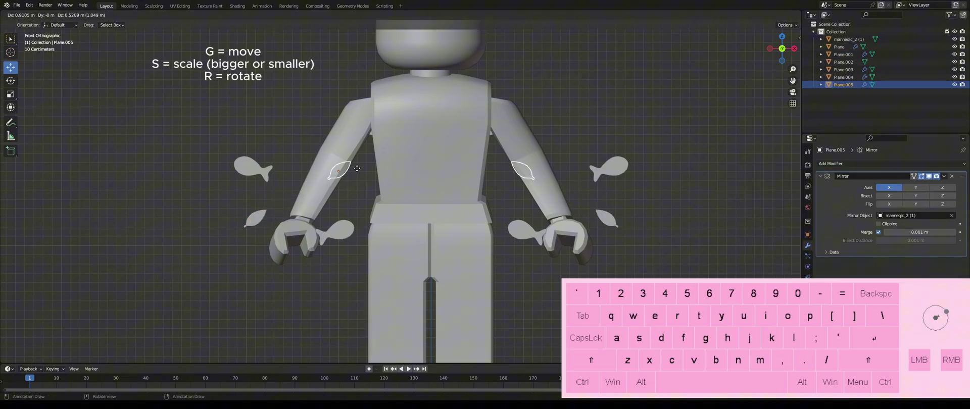
click(358, 171)
click(782, 39)
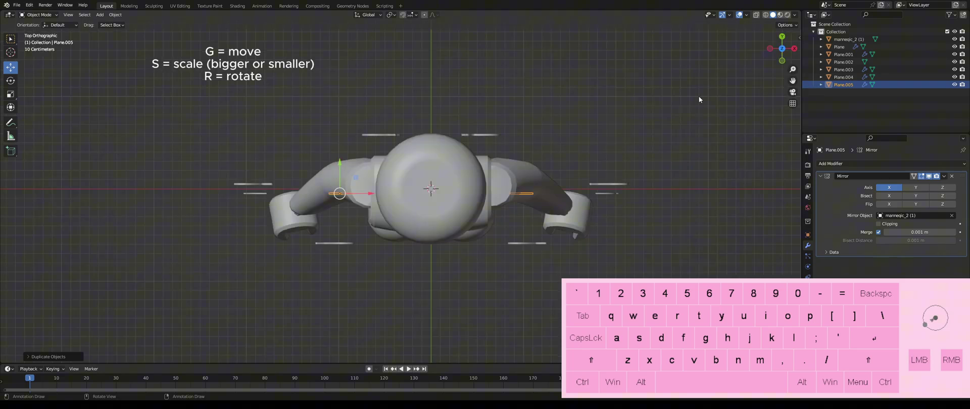
key(r)
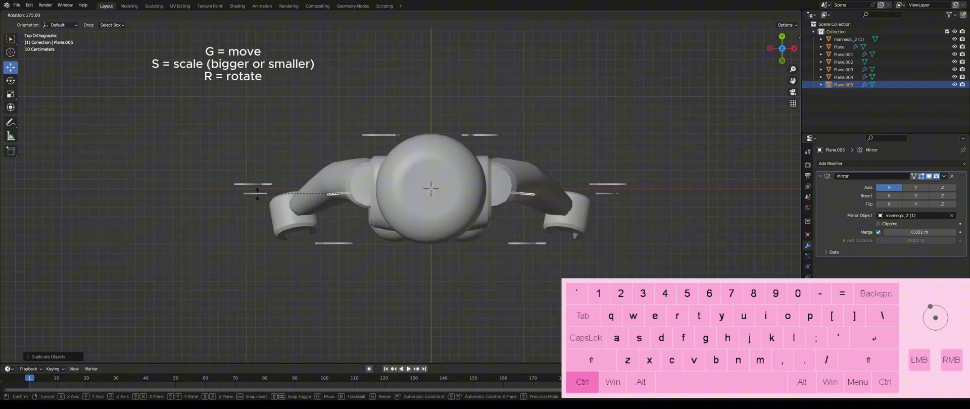
click(257, 193)
Move the turned leaf copy along its depth so it sits behind the mannequin's arm.
click(782, 60)
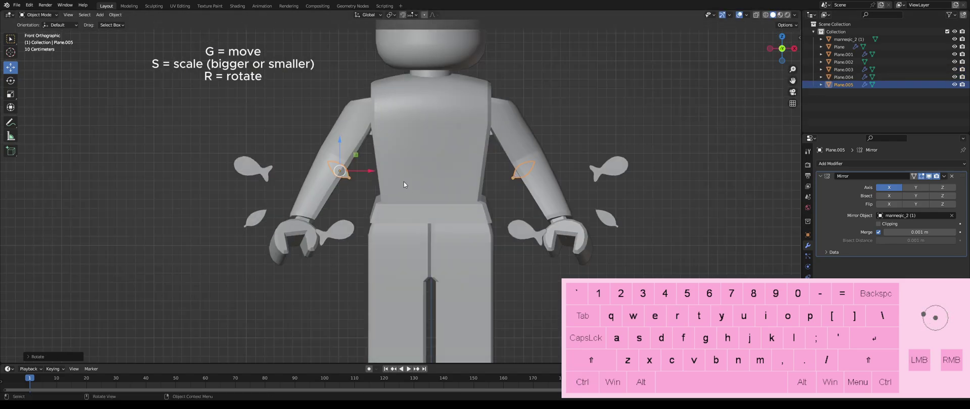
click(420, 183)
middle_drag(460, 145, 412, 202)
key(g)
click(377, 189)
key(ctrl+z)
click(354, 182)
drag(365, 197, 311, 195)
middle_drag(381, 195, 419, 184)
From the front view, duplicate the leaf behind the arm, place the copy outside the upper arm and adjust its rotation.
click(781, 48)
key(shift+d)
click(341, 122)
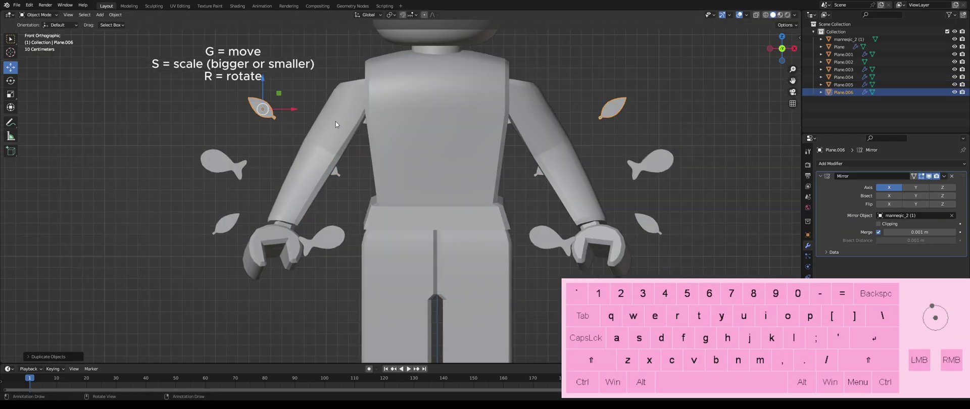
key(r)
click(260, 169)
key(g)
click(306, 165)
Move the leaf behind the arm into the gap between the arm and the torso.
click(339, 177)
key(g)
click(364, 195)
Rotate the leaf beside the shoulder to a steeper, nearly upright tilt.
click(299, 101)
key(r)
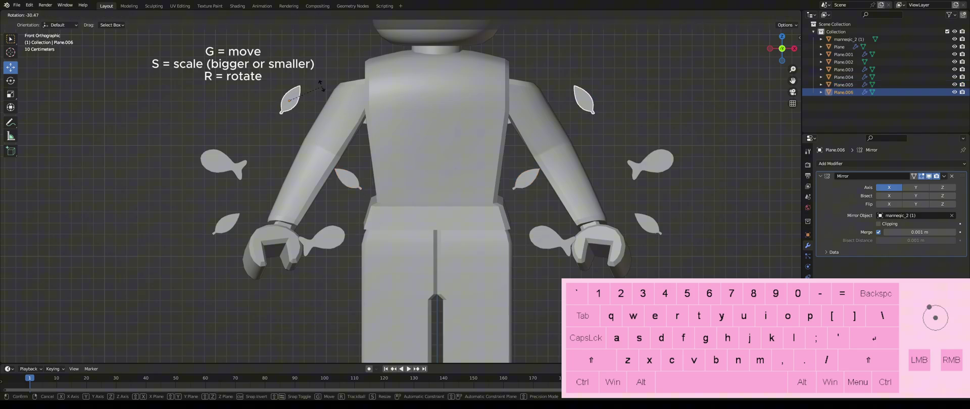
click(310, 80)
key(r)
click(312, 79)
Adjust the depth of the leaf beside the shoulder relative to the mannequin's body.
middle_drag(323, 91, 438, 109)
drag(353, 110, 361, 110)
middle_drag(475, 133, 298, 225)
drag(426, 55, 415, 60)
middle_drag(395, 149, 439, 64)
click(779, 57)
click(626, 67)
Move the cat head next to the mannequin's arm and scale it down to match the other shapes.
scroll(624, 99, down, 7)
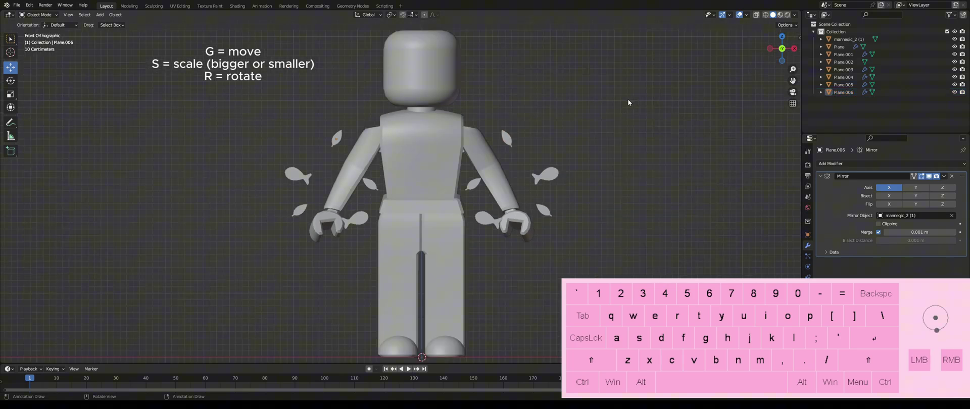
click(174, 228)
key(g)
click(357, 194)
scroll(365, 200, up, 5)
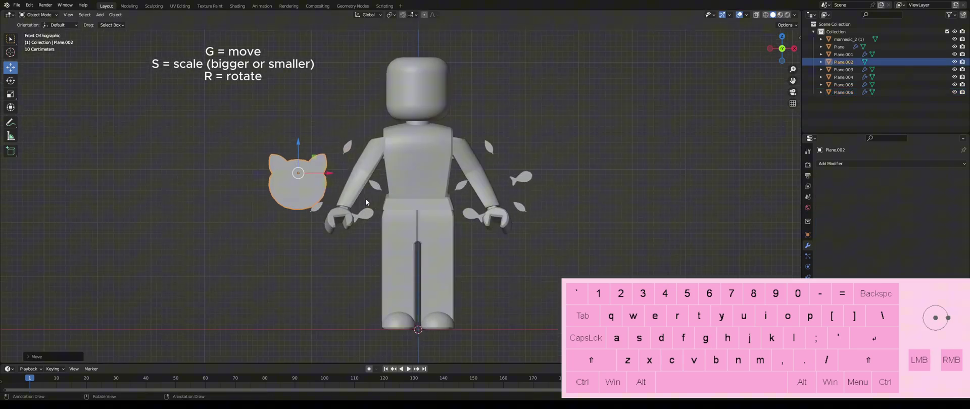
key(s)
click(265, 196)
Place the shrunken cat head over the mannequin's forearm and adjust its depth.
key(g)
click(350, 200)
middle_drag(350, 200, 387, 205)
drag(334, 192, 356, 197)
Add a Mirror modifier on the X axis to the cat head, with the mannequin as mirror object.
click(792, 50)
click(837, 166)
click(820, 260)
click(952, 216)
click(407, 163)
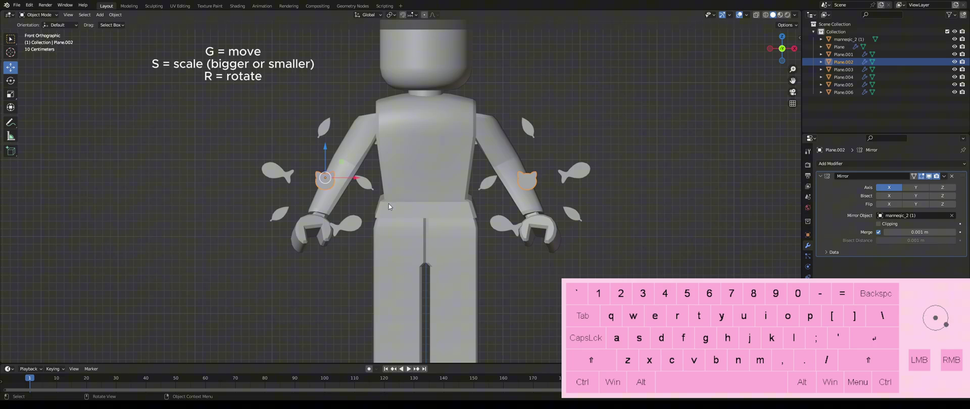
Tilt the mirrored cat head slightly, and duplicate it with the copy positioned at the upper torso.
key(r)
click(395, 189)
key(shift+d)
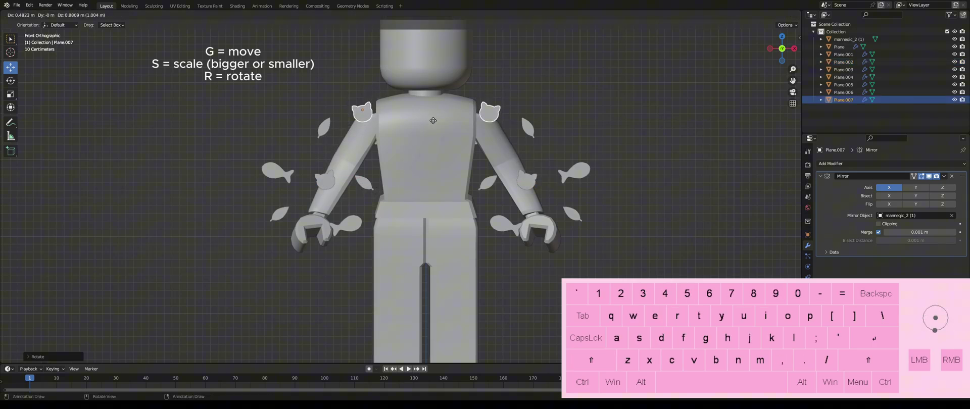
click(447, 147)
middle_drag(402, 144, 381, 138)
drag(380, 136, 395, 144)
From the front view, rotate the cat-head copy upright and reposition it near the middle of the torso.
click(787, 51)
key(r)
key(g)
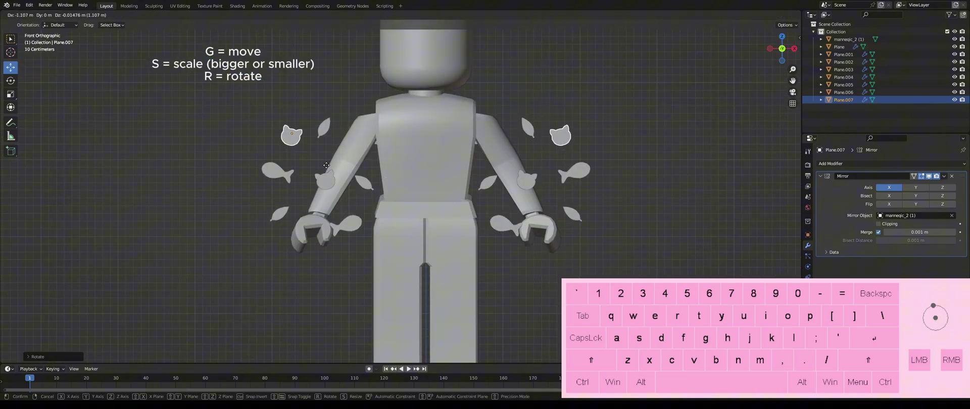
click(326, 165)
key(r)
click(342, 130)
key(g)
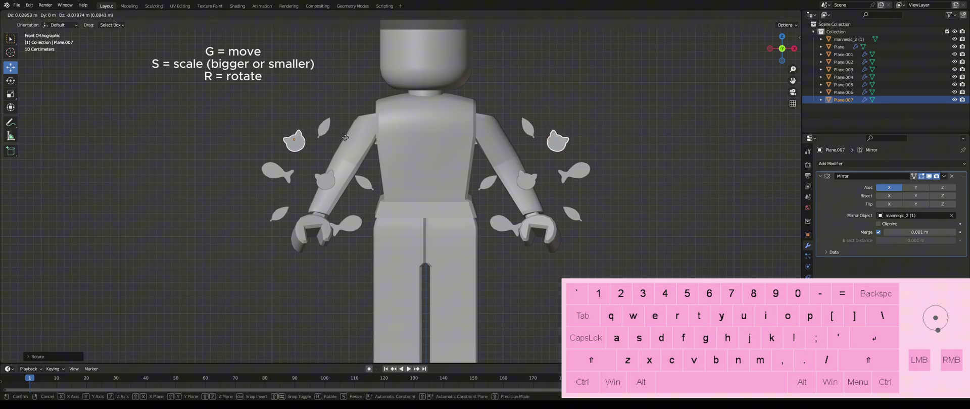
key(r)
click(417, 195)
Hide the mannequin so only the floating shapes remain displayed.
middle_drag(418, 195, 394, 192)
click(411, 213)
key(h)
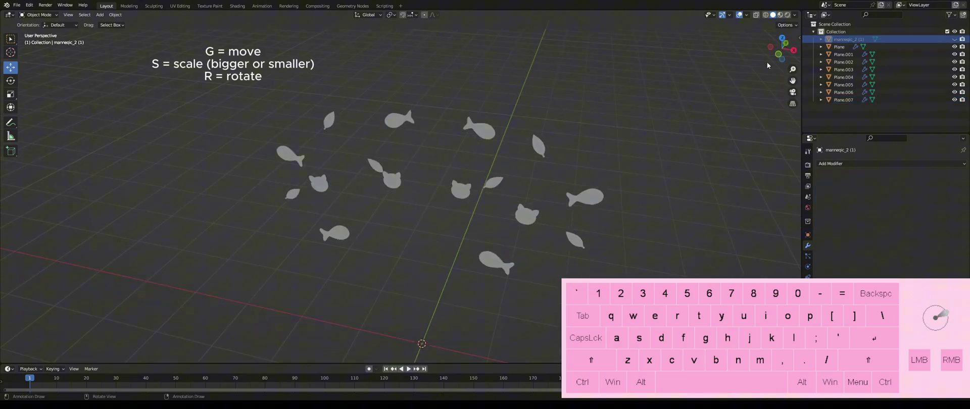
From the front view, reposition the inner mirrored cat heads between the two inner leaves.
click(779, 54)
click(456, 187)
key(g)
click(466, 194)
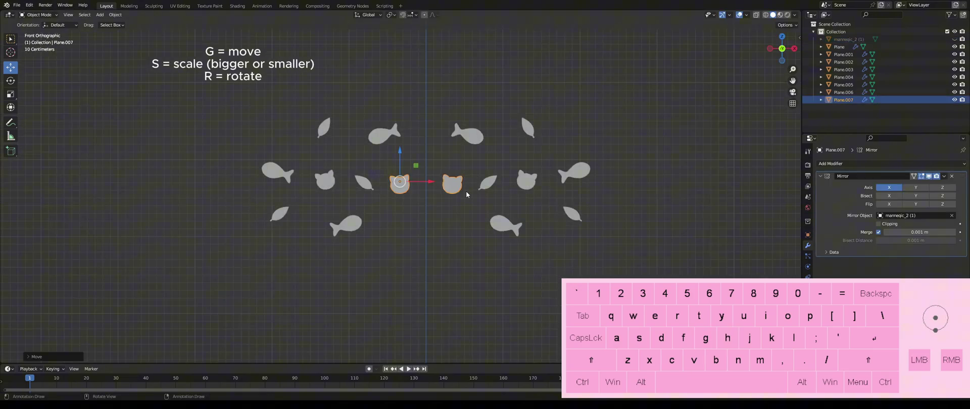
Apply the inner cat heads' Mirror modifier and raise only the left head by about 0.17 m in Edit Mode.
scroll(462, 201, up, 2)
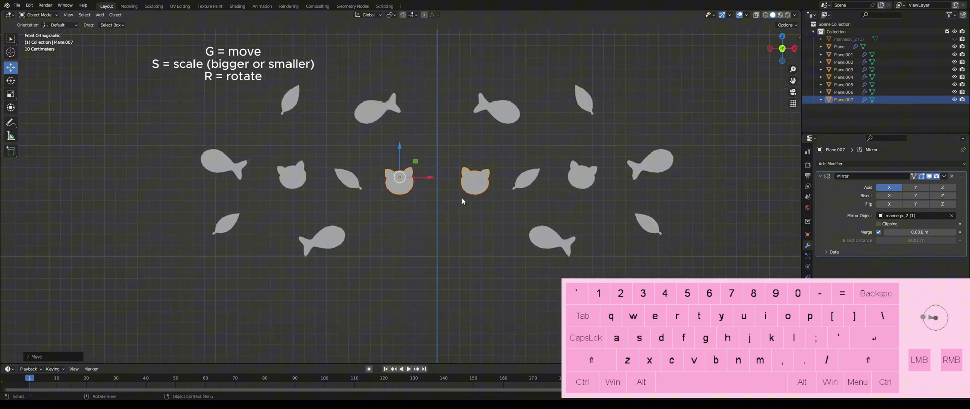
key(ctrl+a)
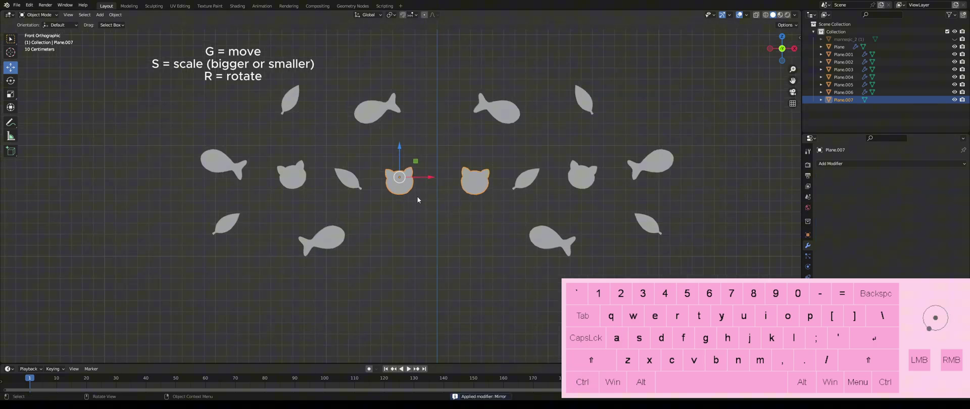
key(Tab)
key(z)
drag(379, 164, 435, 223)
key(z)
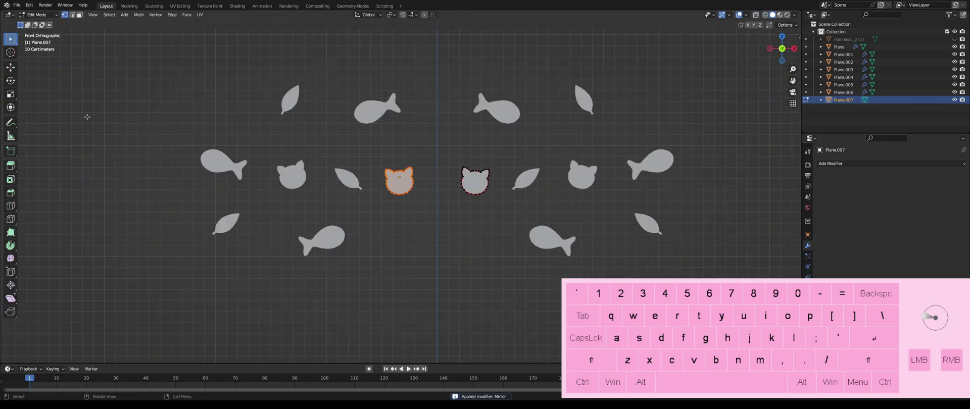
click(11, 67)
drag(400, 148, 399, 130)
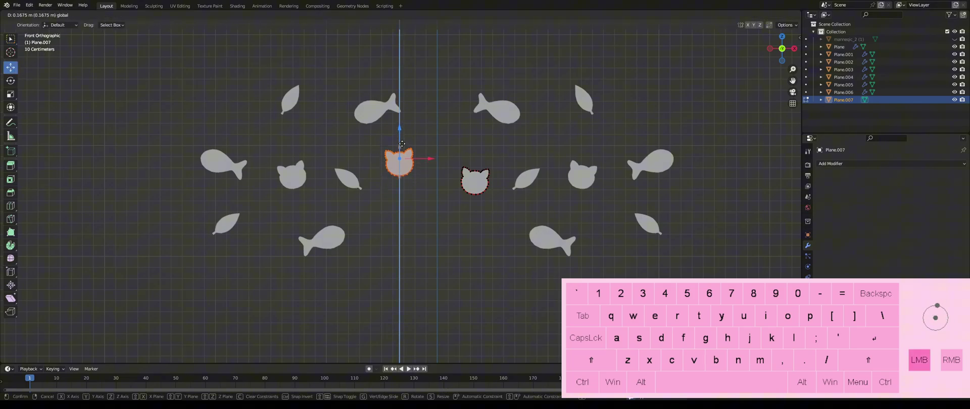
Select all vertices of the right inner cat head, lower it and tilt it slightly clockwise.
key(z)
drag(448, 155, 503, 205)
key(z)
drag(475, 148, 475, 168)
key(r)
click(504, 205)
click(369, 130)
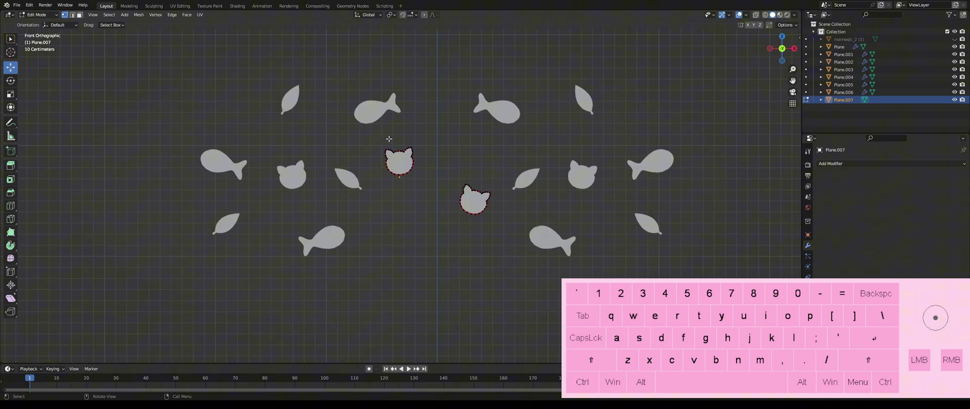
Select all vertices of the left inner cat head, tilt it counterclockwise and return to Object Mode.
key(z)
click(320, 138)
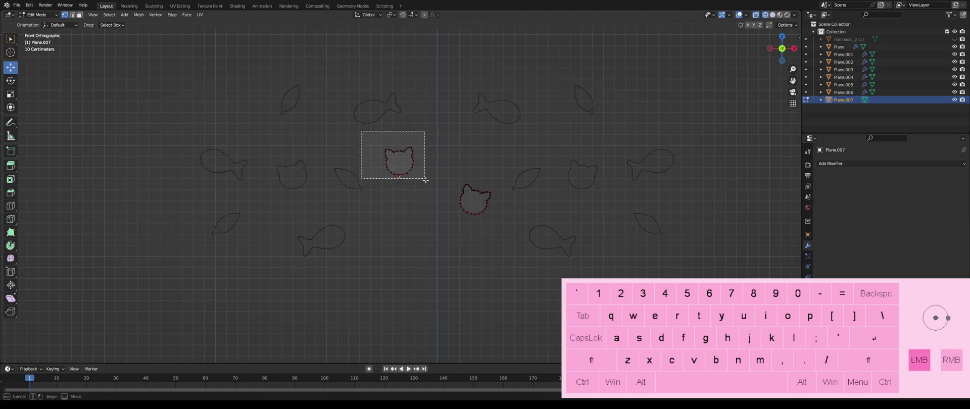
drag(431, 187, 431, 187)
key(r)
click(429, 177)
key(Tab)
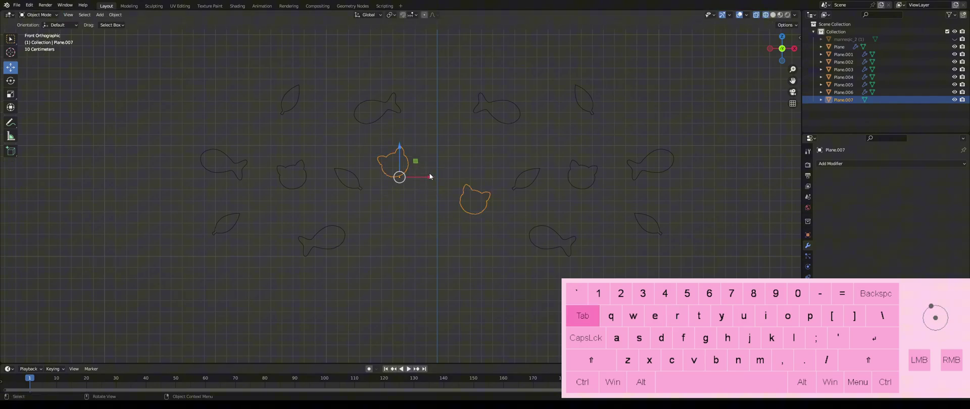
Switch to solid shading, reveal the mannequin to check the arrangement from the front, and hide it again.
key(shift+z)
click(432, 210)
mouse_move(431, 210)
middle_down()
mouse_move(465, 236)
mouse_move(405, 242)
mouse_move(478, 227)
mouse_move(534, 244)
mouse_move(419, 235)
mouse_move(484, 157)
mouse_move(578, 158)
mouse_move(464, 150)
middle_up()
key(alt+h)
click(783, 49)
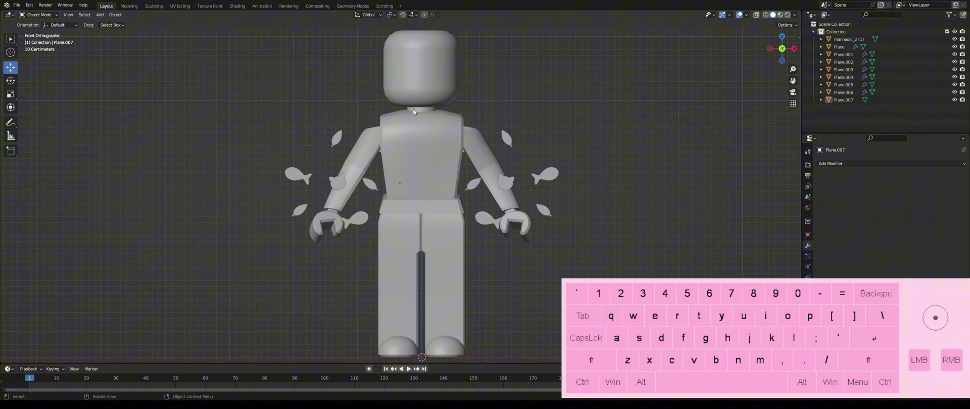
click(421, 126)
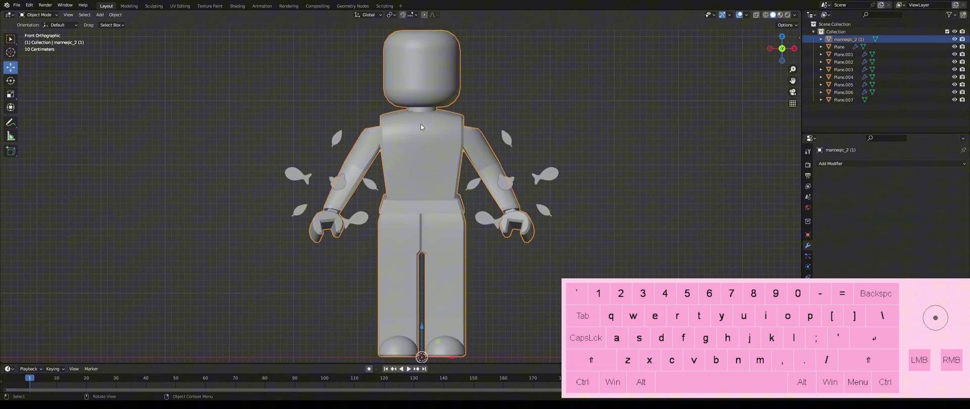
key(h)
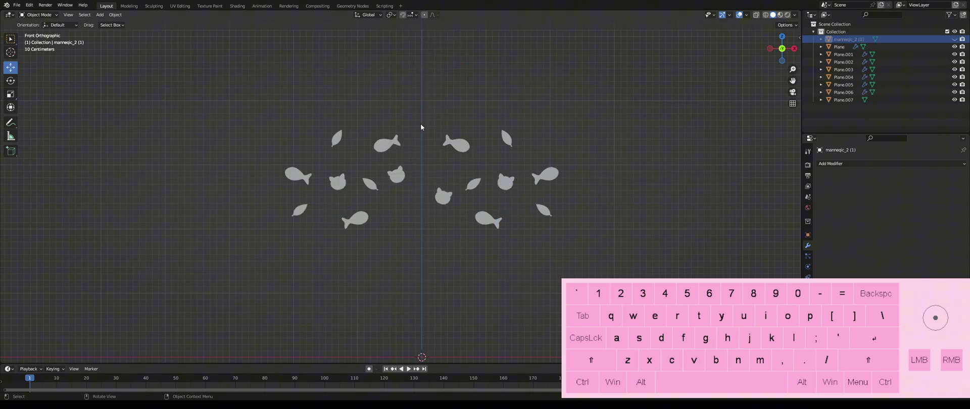
Open the Texture Paint workspace and show the shapes from the front with flat viewport lighting.
click(208, 6)
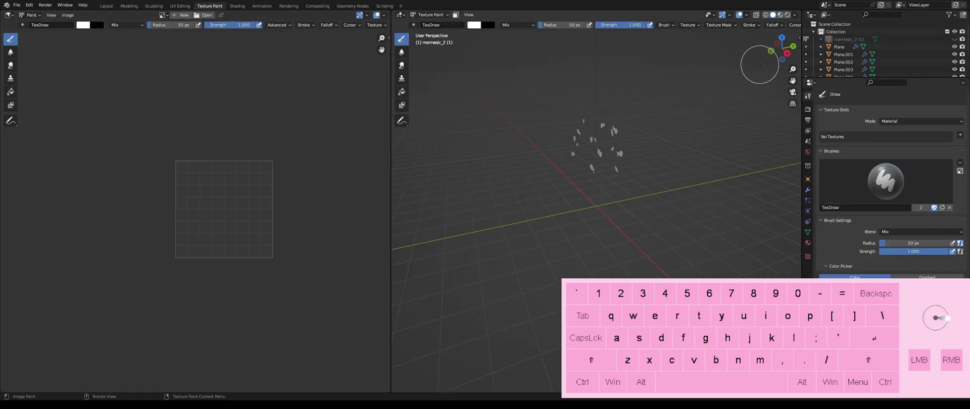
click(771, 52)
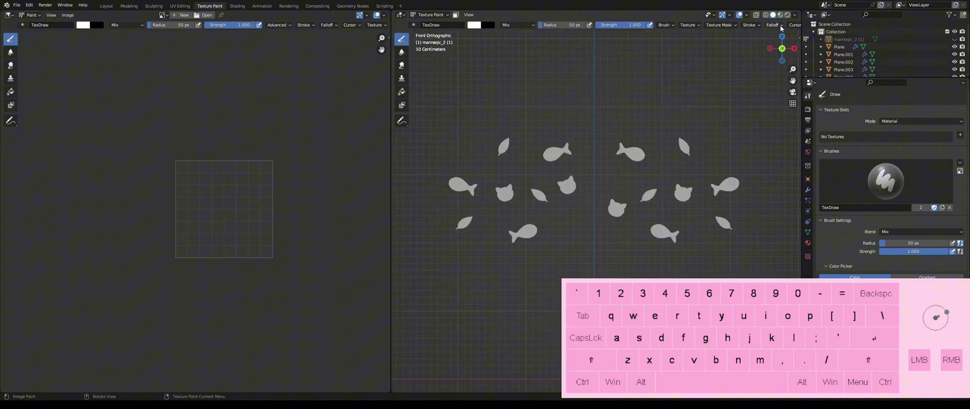
click(796, 15)
click(813, 51)
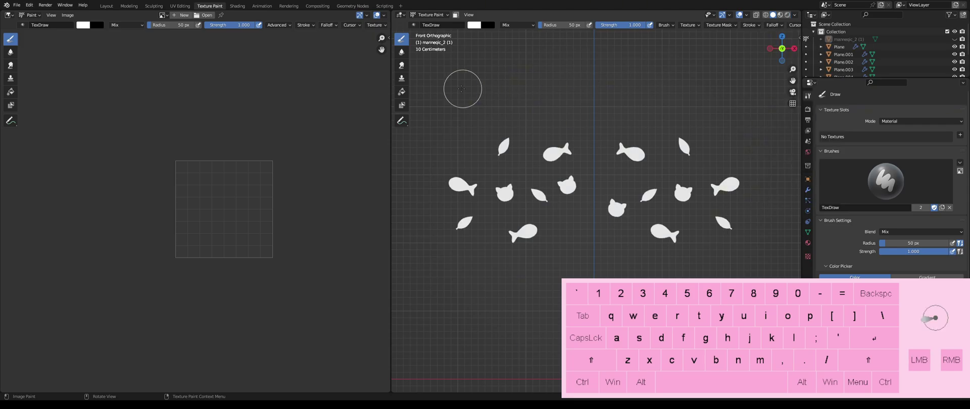
Create a white 1024 × 1024 px image named Untitled for the texture.
click(180, 16)
click(203, 53)
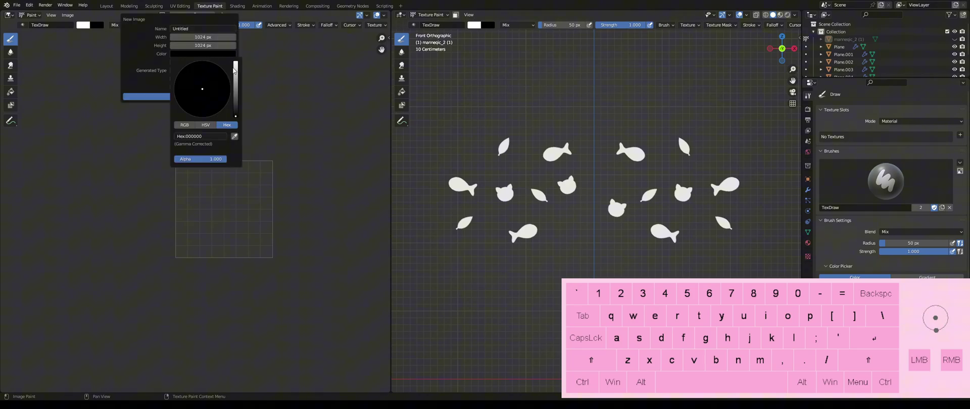
click(152, 96)
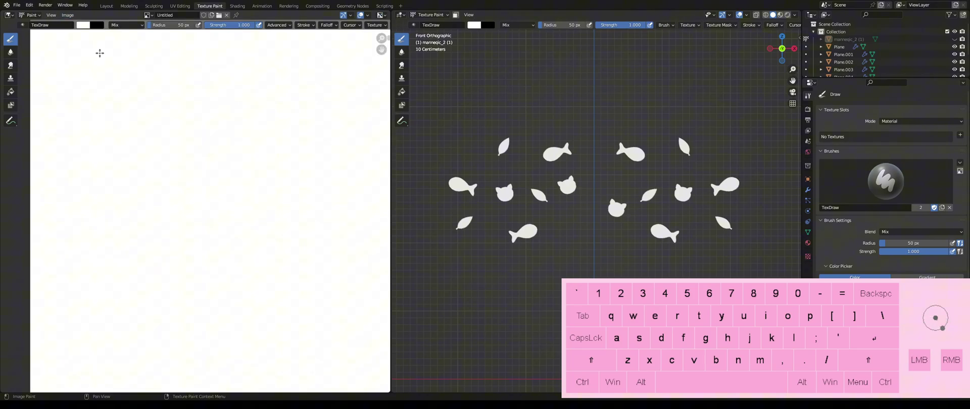
Save the blank white texture as an image file.
click(67, 16)
click(97, 102)
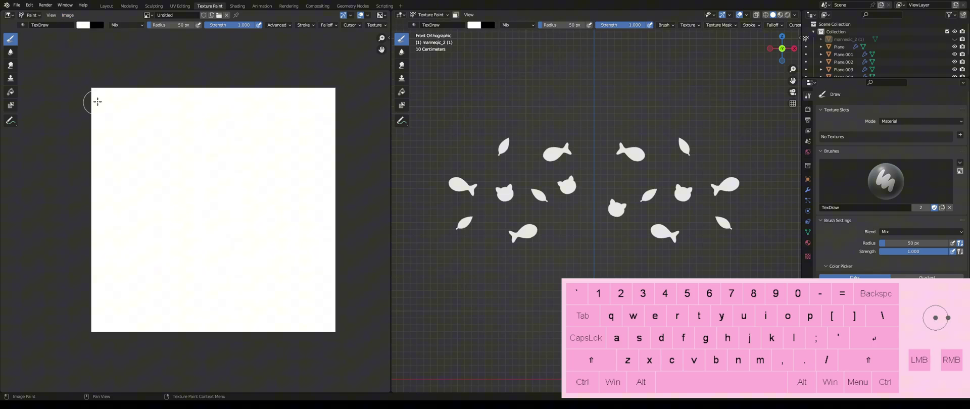
click(387, 153)
click(416, 302)
key(e)
key(u)
click(18, 6)
key(ctrl+s)
Select all the fish, leaf and cat-head objects in Object Mode and enter Edit Mode on them together.
click(431, 15)
click(432, 25)
click(557, 159)
drag(434, 102, 757, 270)
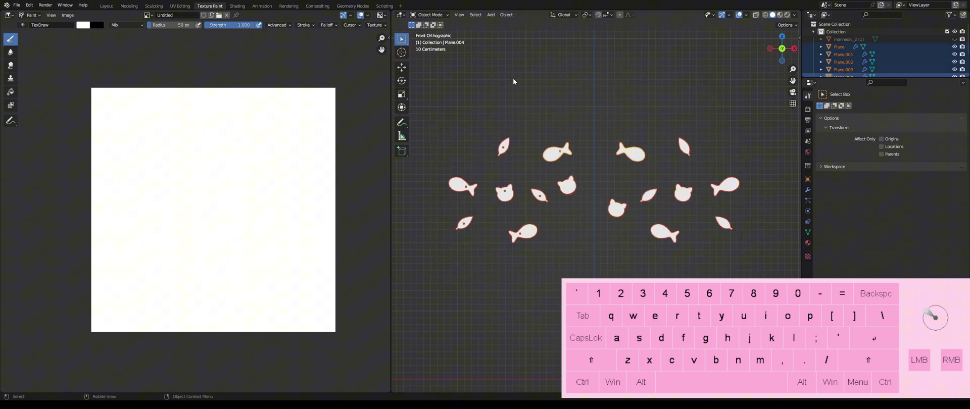
click(428, 15)
click(429, 32)
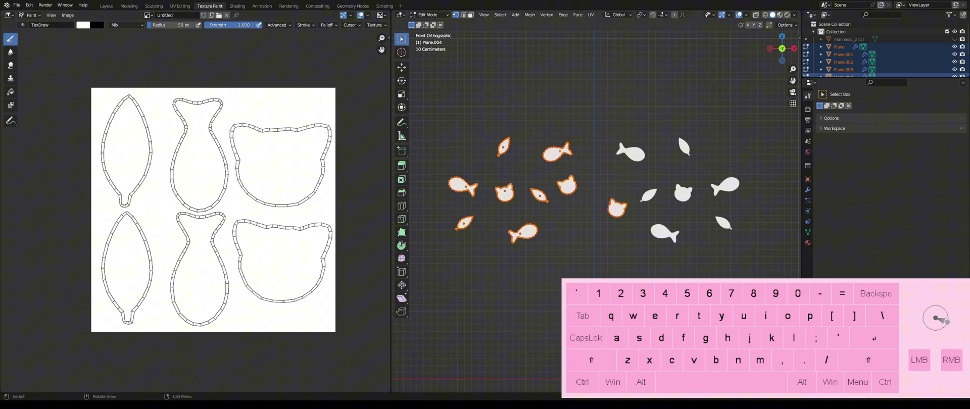
Select only the linked geometry of the upper fish on the left half of the arrangement.
key(Tab)
drag(792, 81, 809, 111)
key(Tab)
key(Tab)
key(Tab)
click(617, 152)
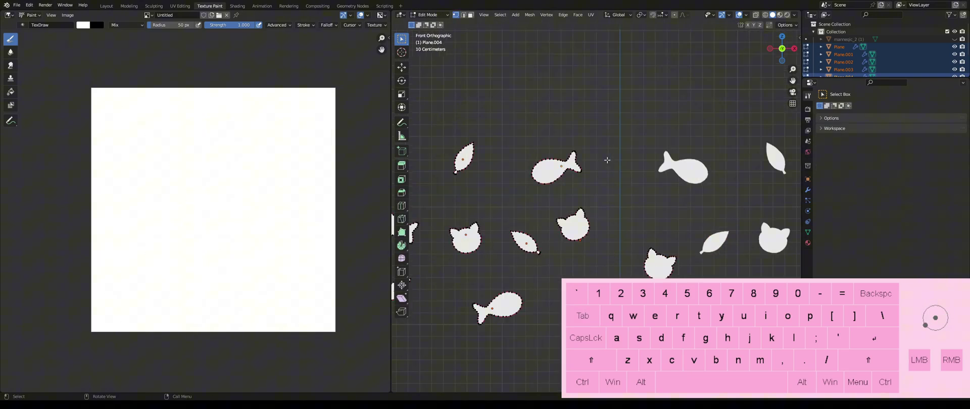
scroll(606, 151, up, 4)
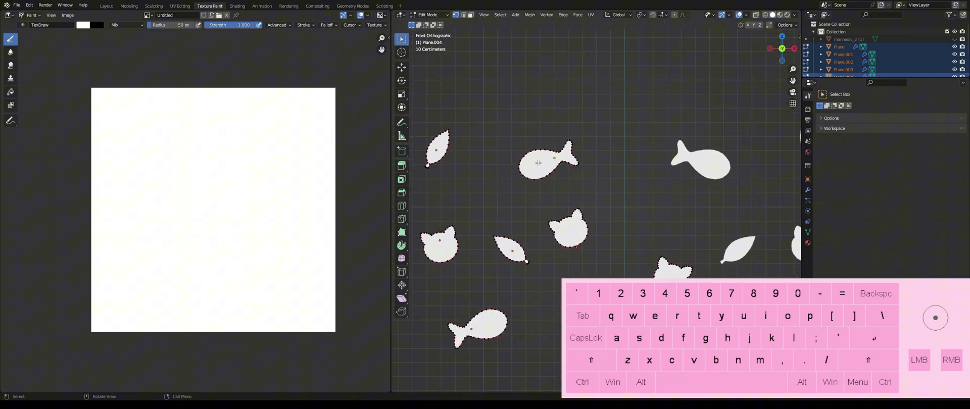
key(l)
middle_drag(538, 162, 568, 165)
click(786, 54)
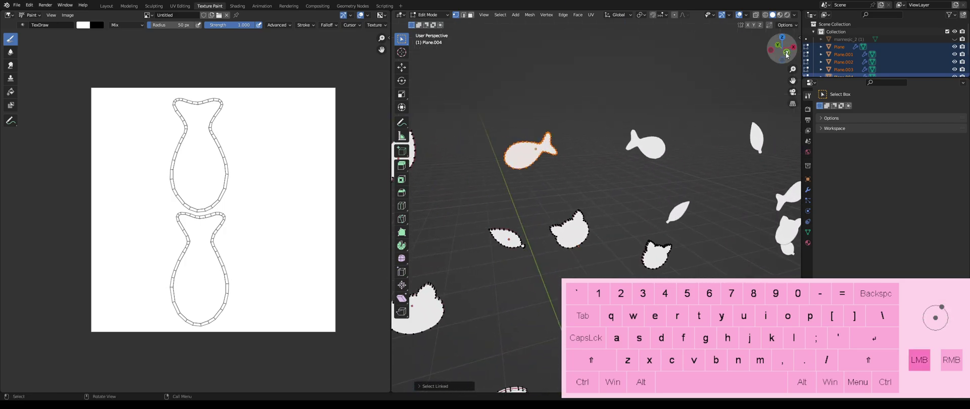
Switch to Texture Paint mode and enable the face selection paint mask.
click(429, 18)
click(435, 67)
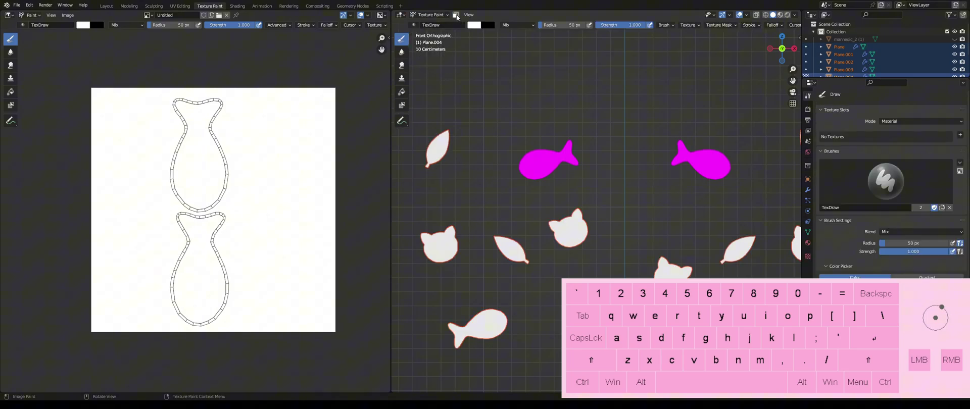
click(456, 15)
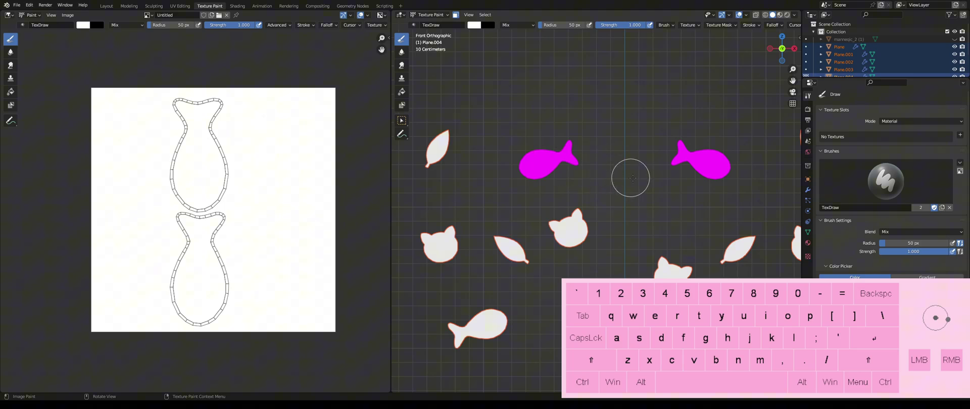
Add a new material to the upper fish and link the Untitled image texture to its Base Color.
click(808, 243)
click(900, 141)
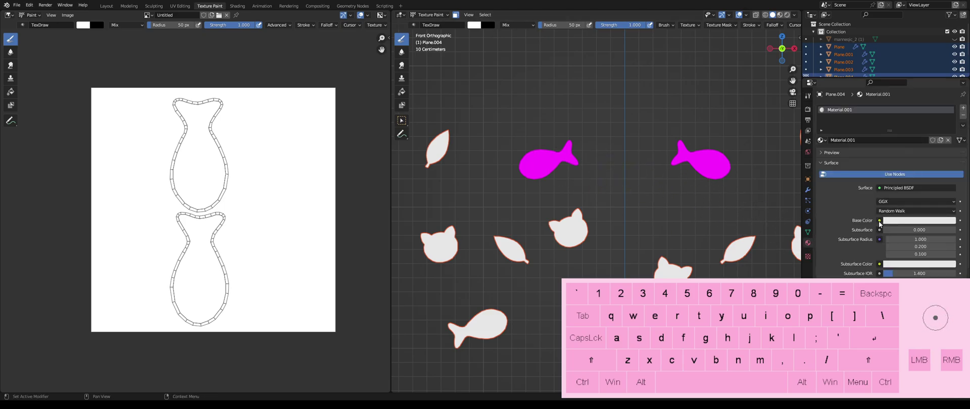
click(880, 221)
click(725, 271)
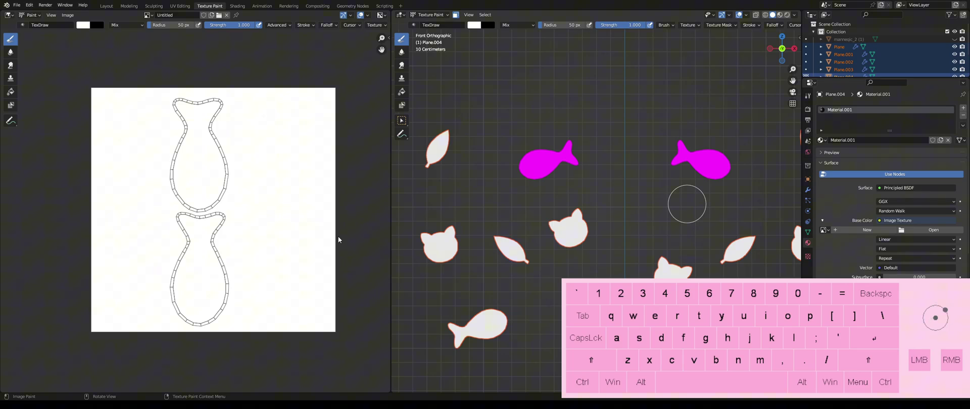
click(413, 147)
click(464, 145)
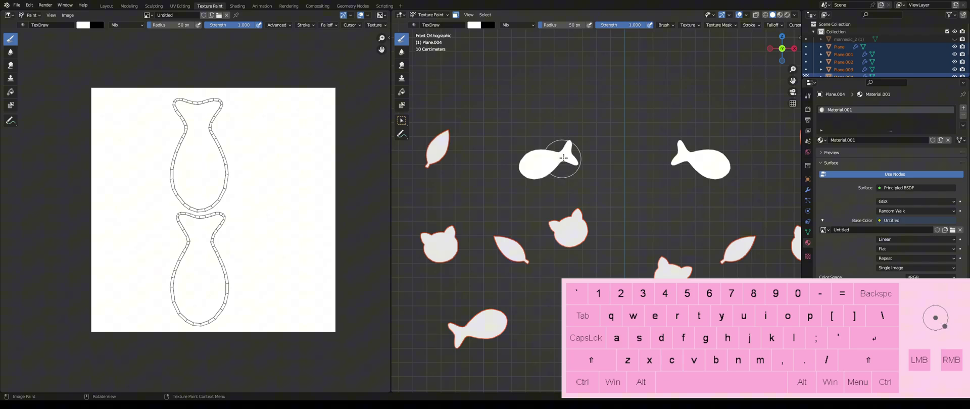
Fill the upper fish with light blue CAD7FF using the Fill tool and save the texture image.
click(402, 92)
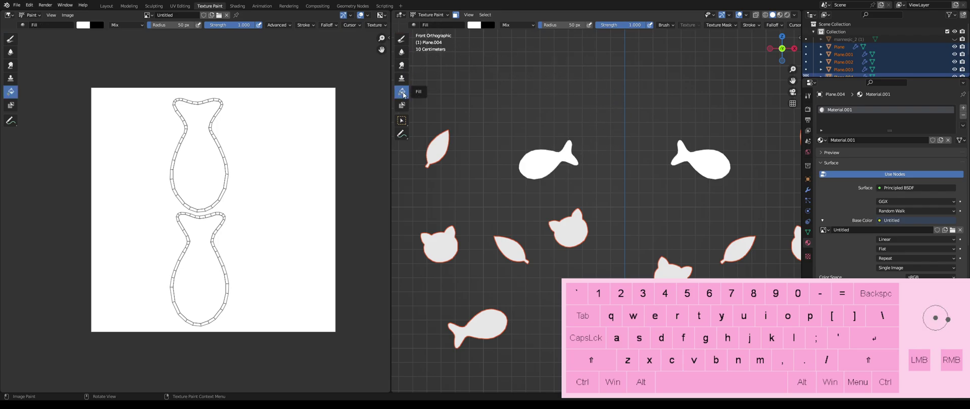
click(475, 26)
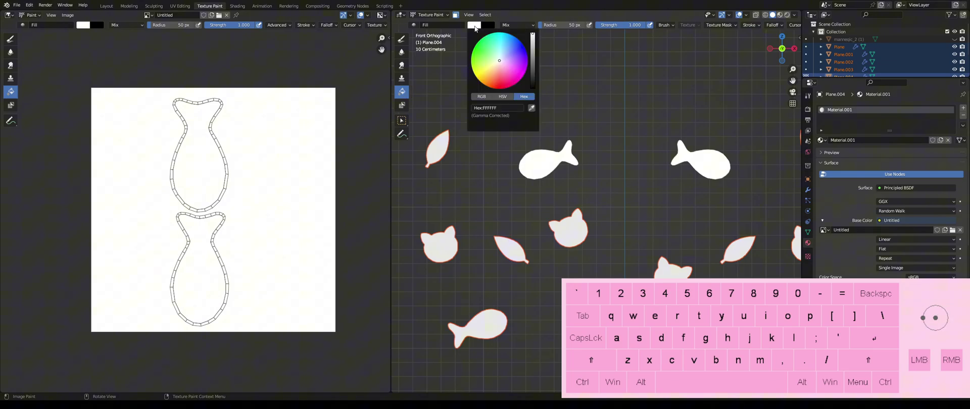
drag(500, 66, 503, 56)
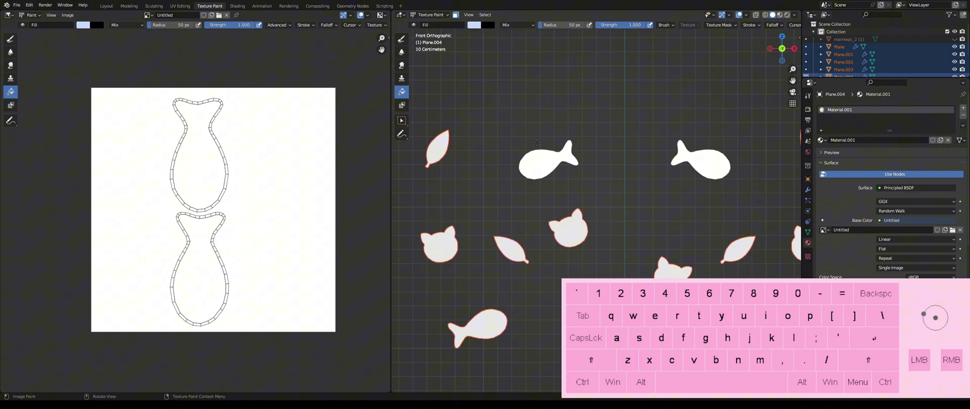
click(649, 231)
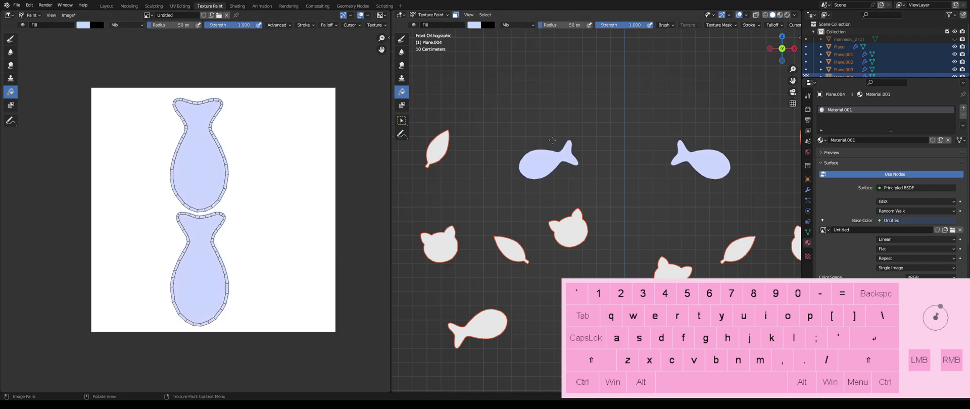
click(69, 15)
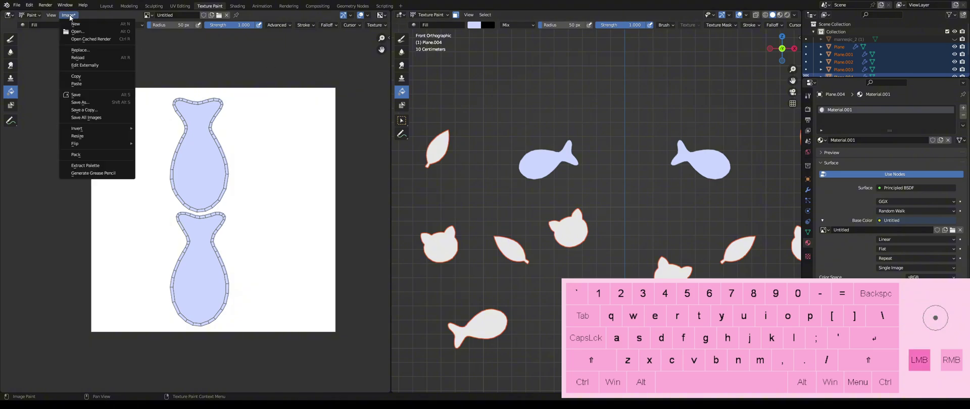
click(101, 102)
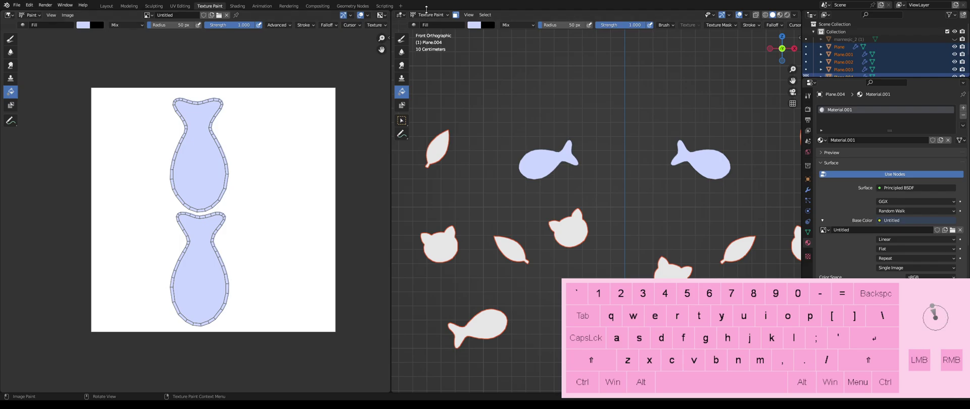
Select the linked geometry of the upper left leaf in Edit Mode with all shapes still selected.
click(429, 15)
click(429, 23)
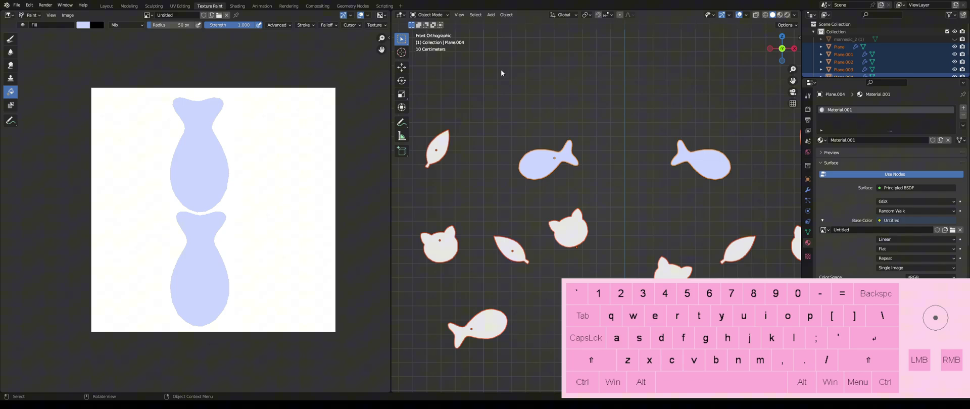
click(429, 15)
click(429, 32)
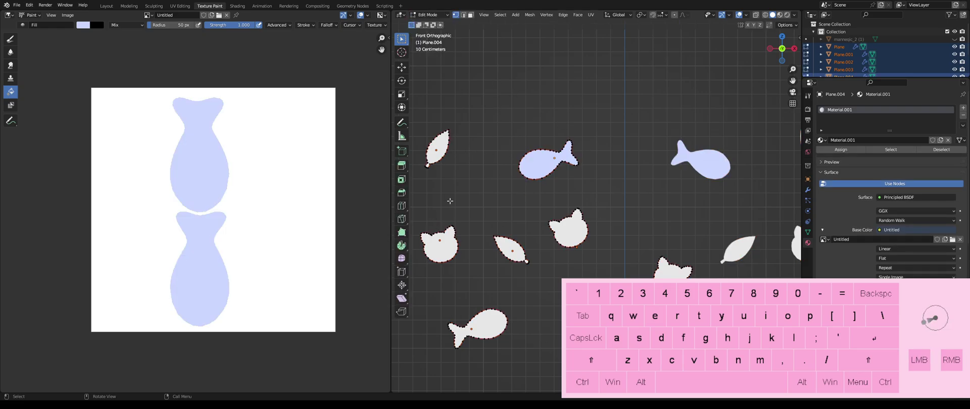
drag(792, 81, 777, 84)
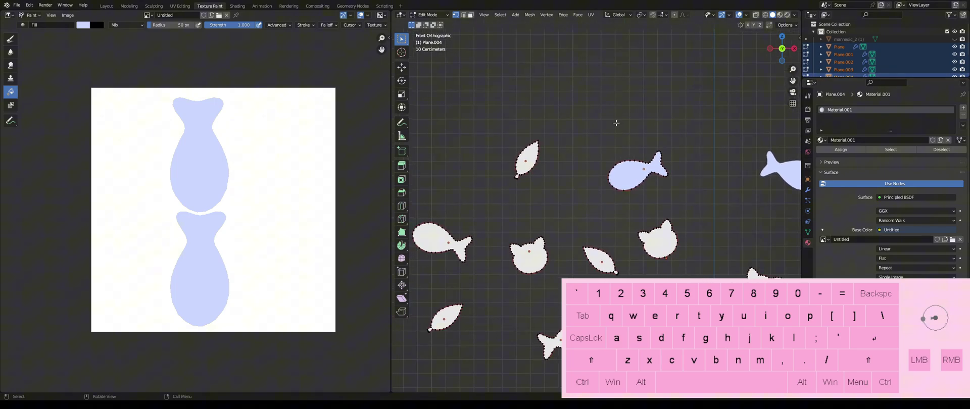
key(l)
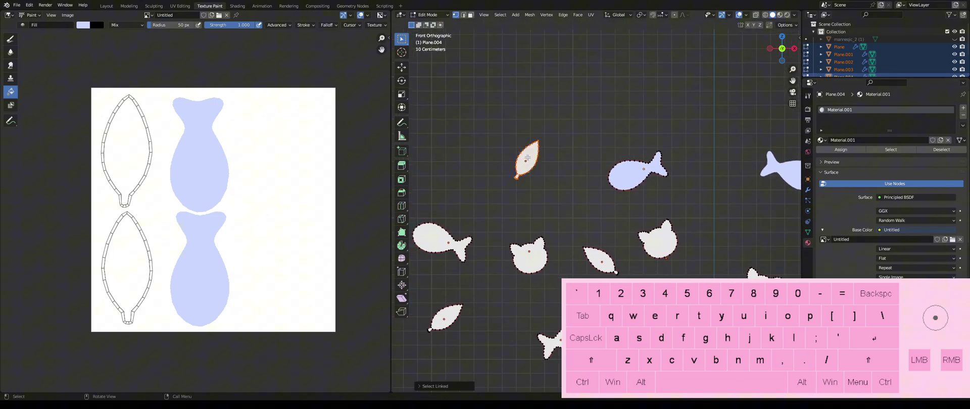
Return to Texture Paint mode and set the fill color to light green.
click(429, 15)
click(434, 65)
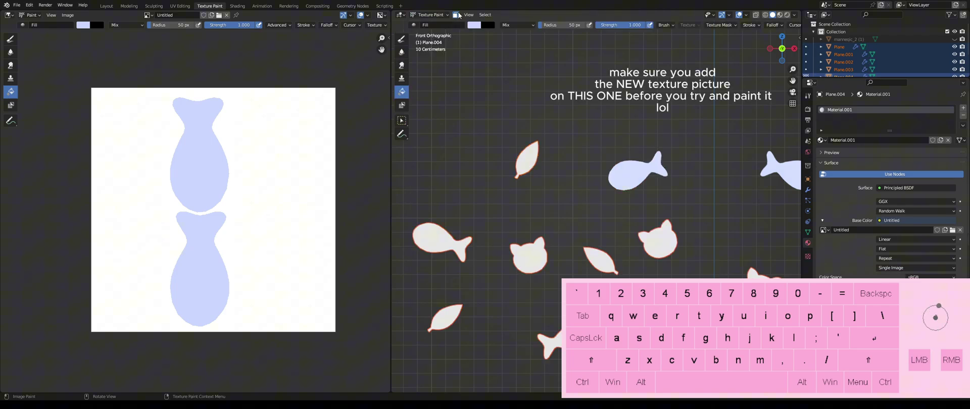
click(473, 25)
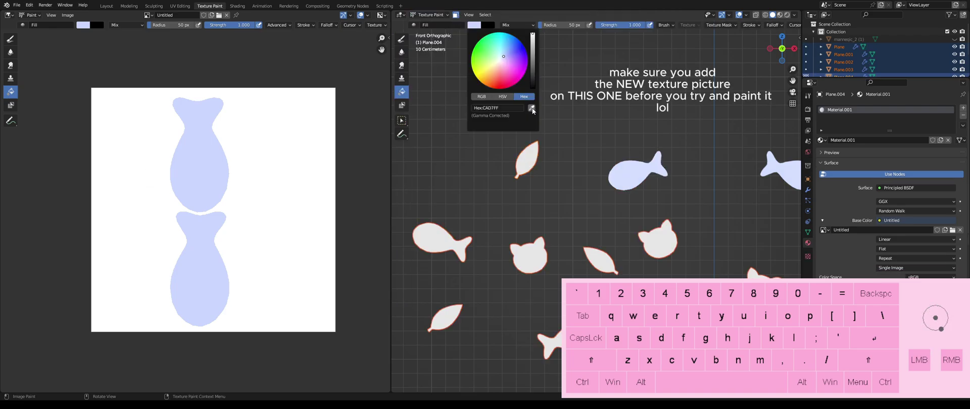
drag(500, 55, 493, 58)
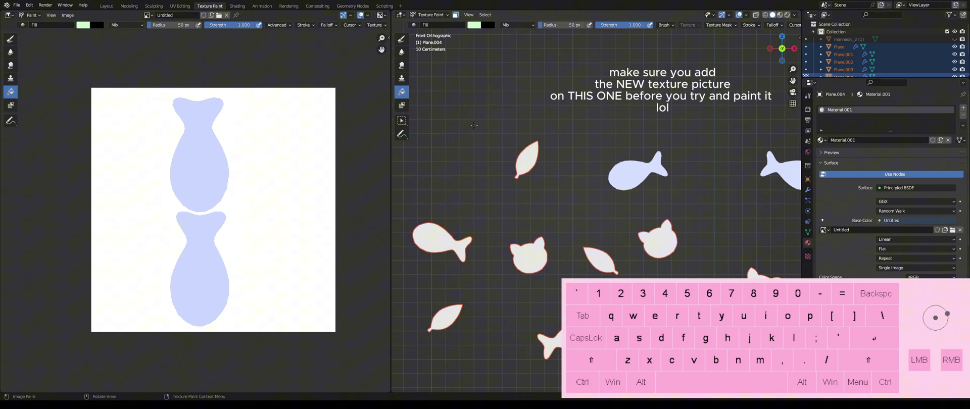
click(430, 15)
click(430, 31)
click(430, 14)
click(422, 68)
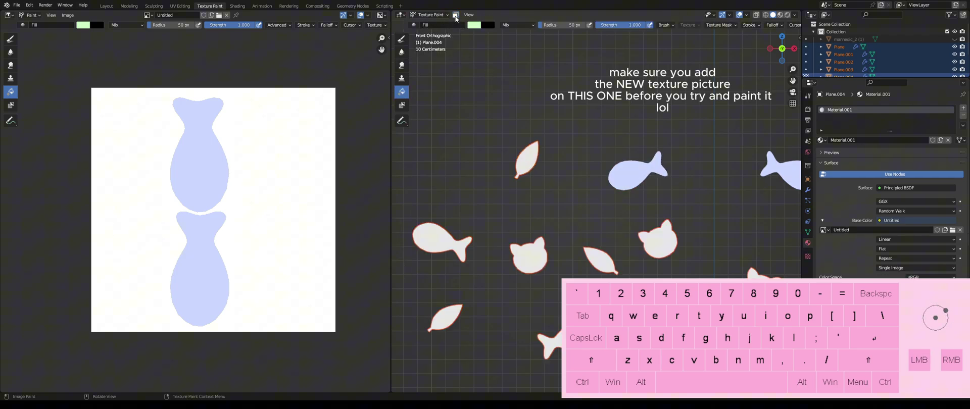
Select only the upper left leaf object and select its linked geometry in Edit Mode.
click(429, 15)
click(427, 27)
click(527, 152)
key(Tab)
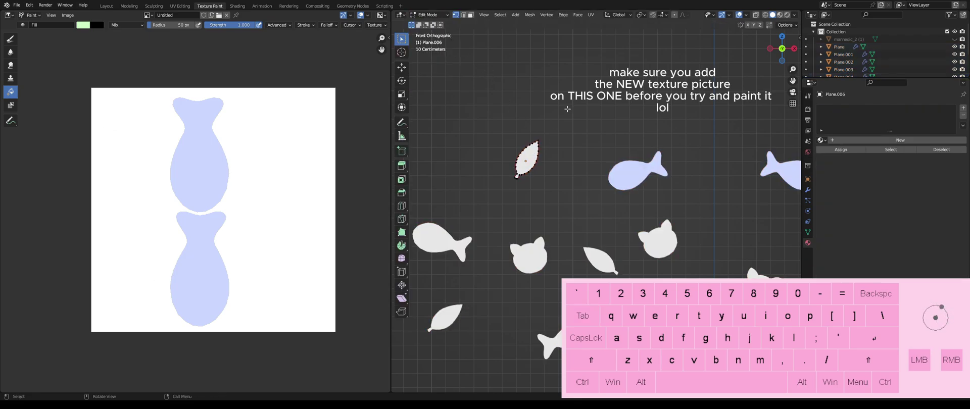
key(l)
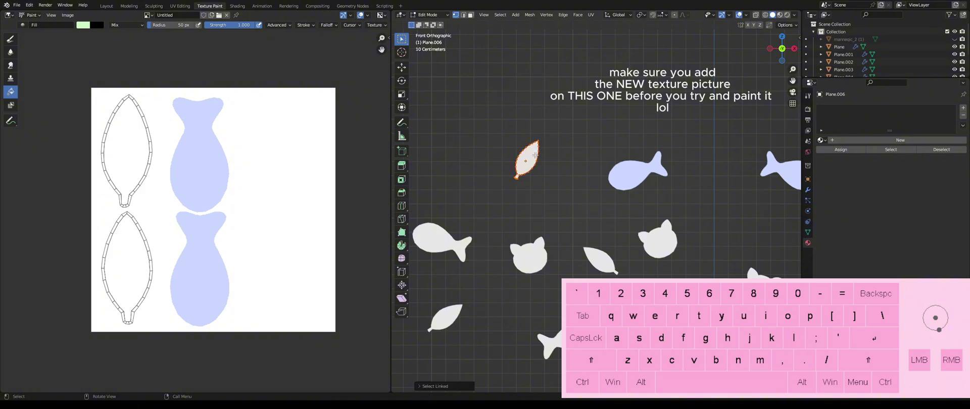
In Texture Paint mode, give the upper left leaf a new material with the Untitled image texture as its base color.
click(429, 14)
click(433, 65)
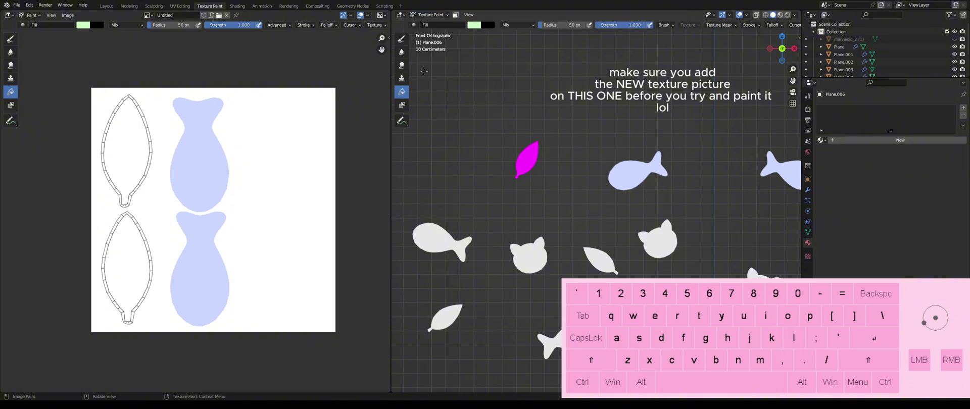
click(866, 141)
click(880, 220)
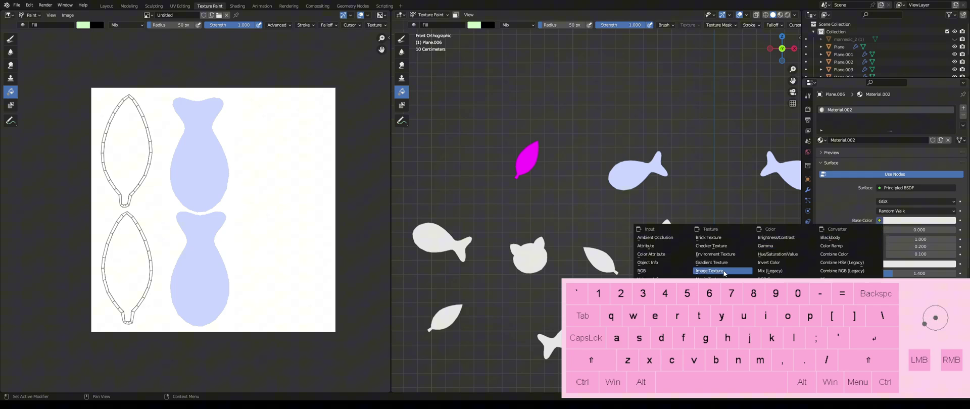
click(696, 271)
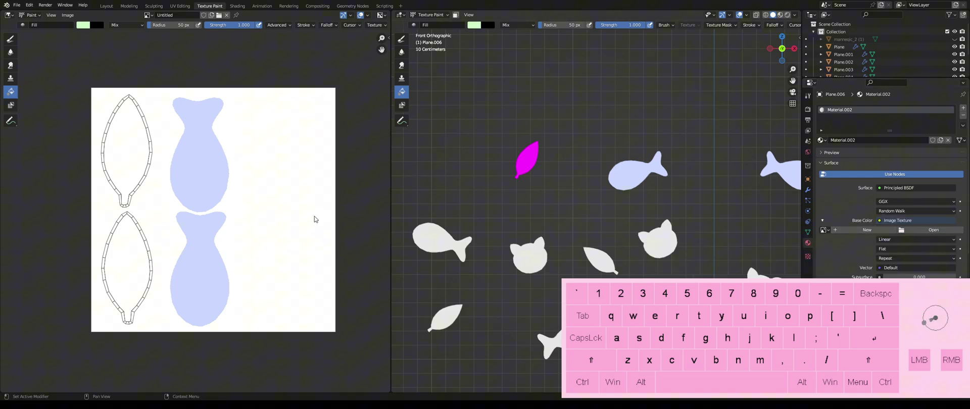
click(459, 138)
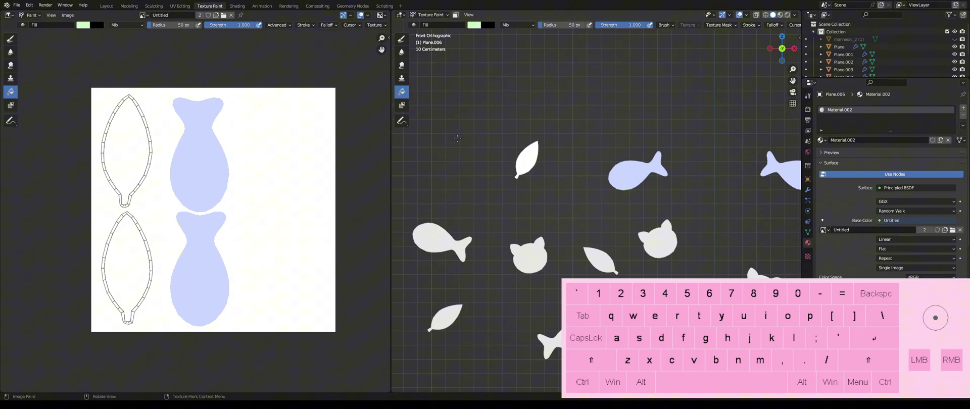
Fill the upper left leaf with light green, save the texture image and return to Object Mode.
click(526, 158)
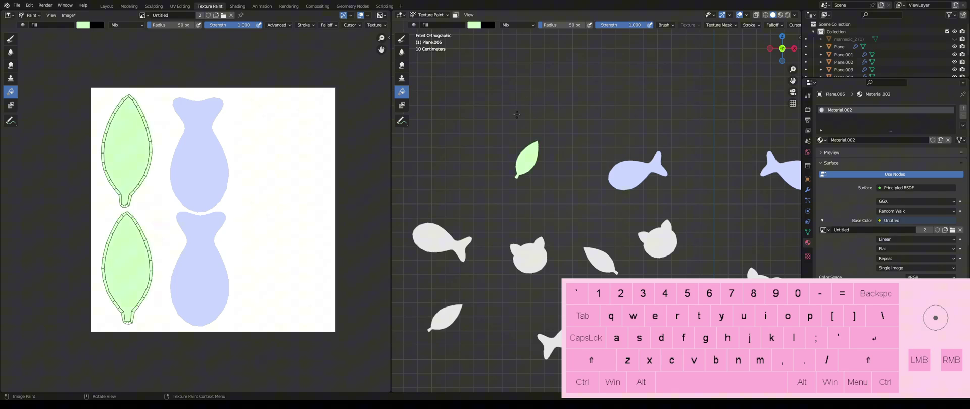
click(68, 14)
click(430, 15)
click(434, 27)
Select the white cat head below the green leaf and bring it into Texture Paint mode.
click(546, 261)
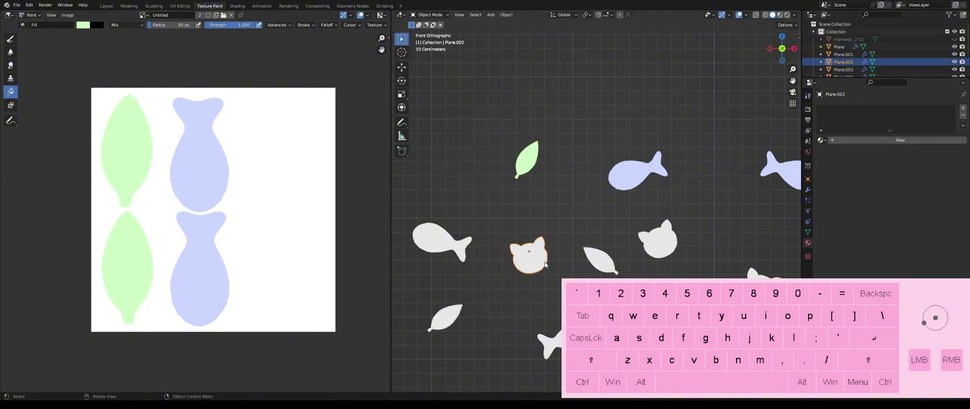
click(435, 15)
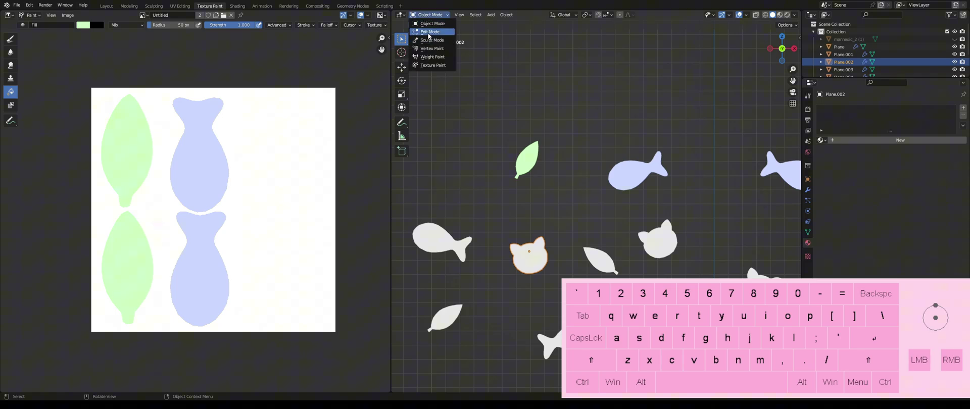
click(428, 32)
click(429, 14)
click(431, 64)
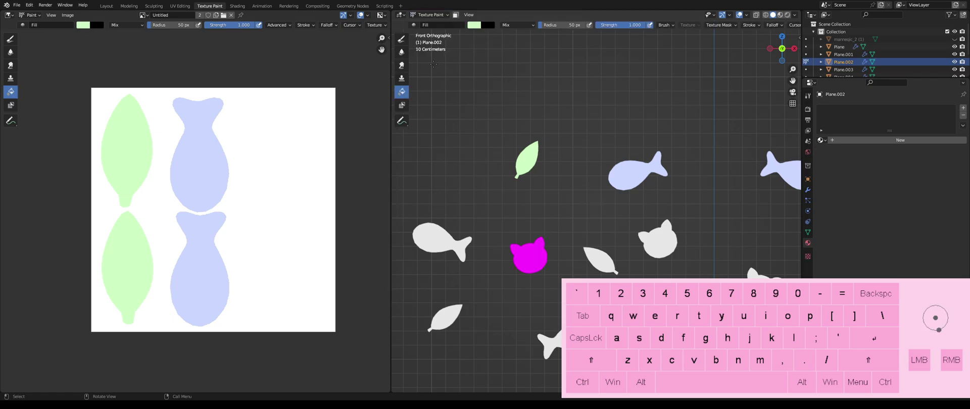
Give the cat head a new material with the Untitled image texture as its base color.
click(869, 143)
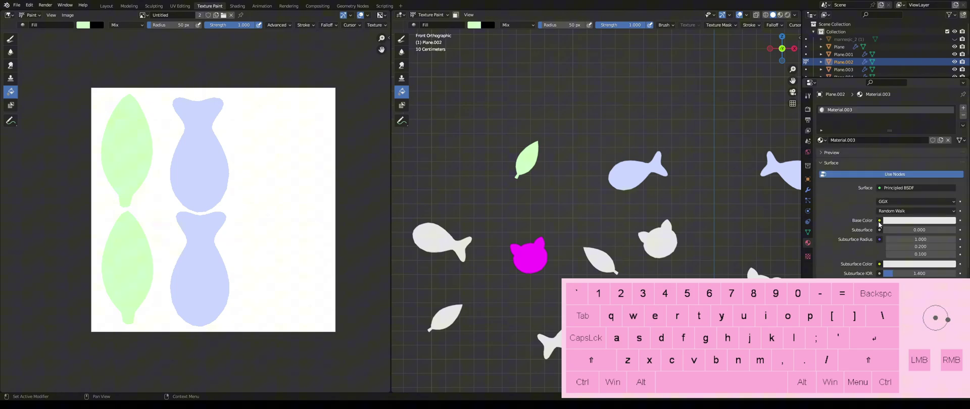
click(879, 221)
click(723, 264)
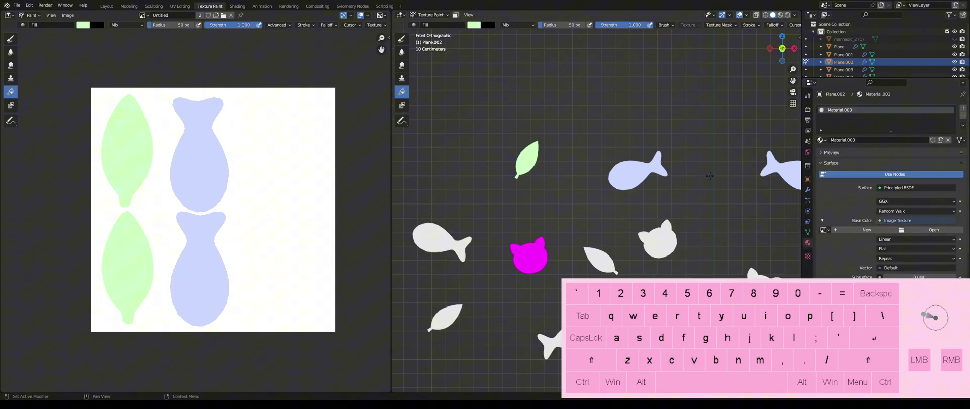
click(325, 256)
Pick a light pink color and set it as the color of the Fill tool.
click(402, 39)
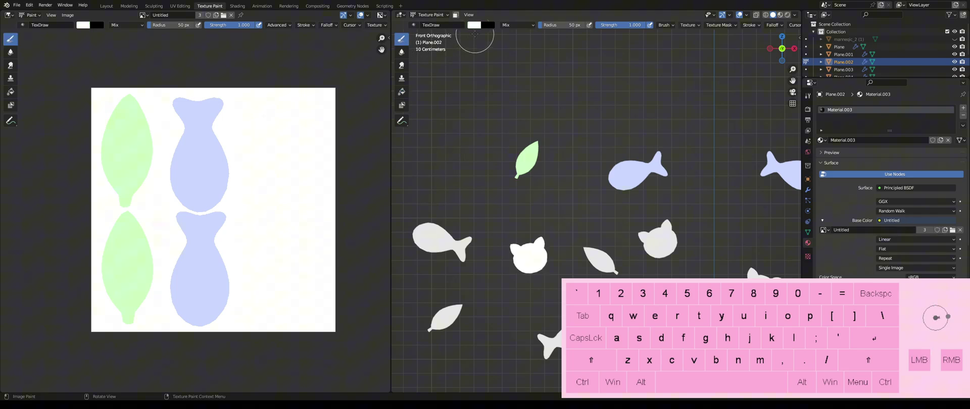
click(474, 24)
click(496, 63)
drag(494, 65, 501, 66)
click(402, 92)
click(474, 25)
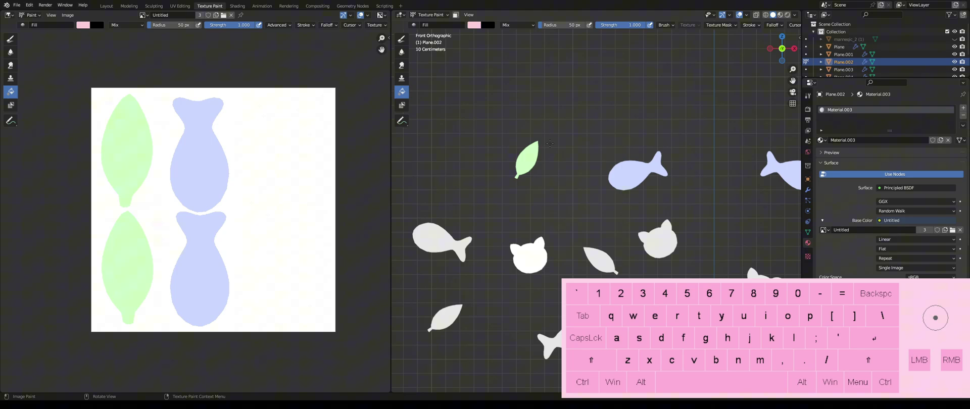
Fill the cat head with light pink, save the texture image and return to Object Mode.
click(529, 255)
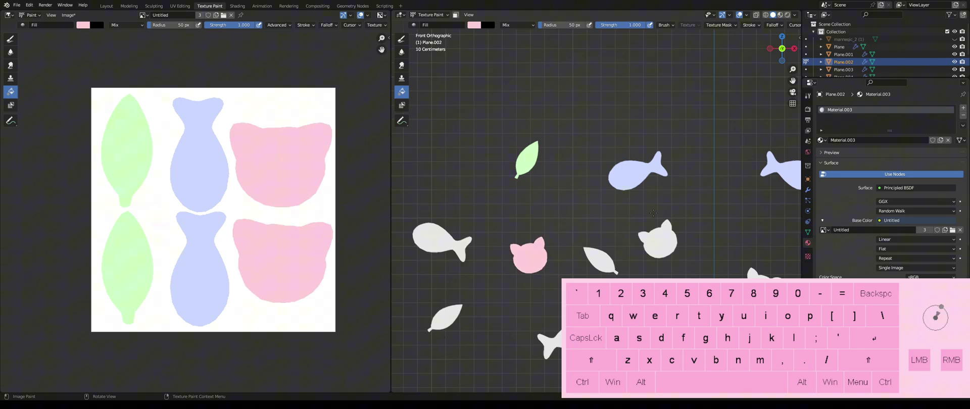
click(68, 15)
click(430, 15)
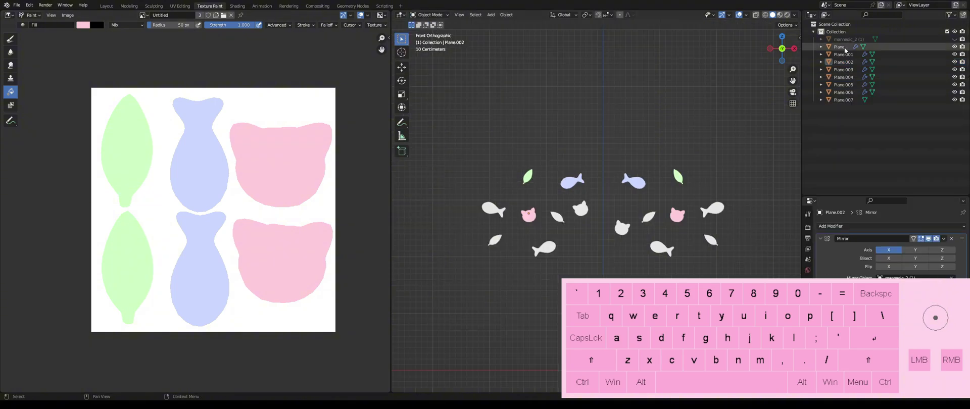
Apply the Mirror modifier on the objects Plane and Plane.001.
click(840, 46)
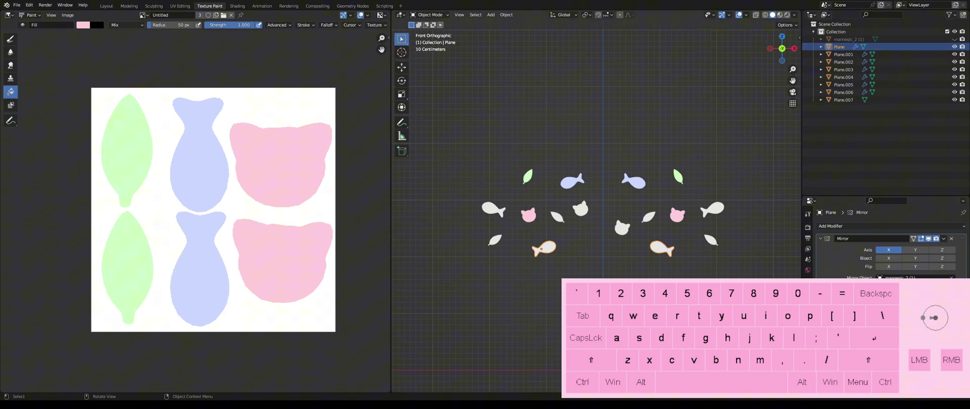
click(800, 69)
click(840, 47)
click(944, 239)
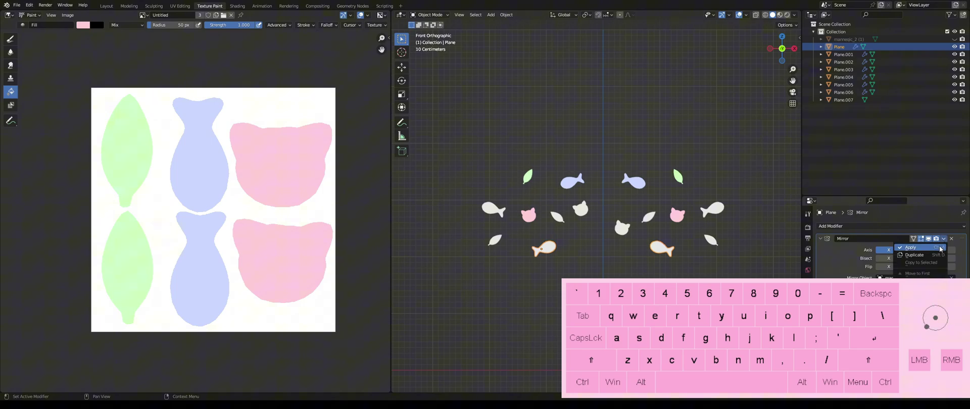
click(915, 247)
click(841, 54)
click(944, 239)
click(915, 246)
Apply the Mirror modifier on the objects Plane.002 and Plane.003.
click(841, 61)
click(944, 239)
click(914, 247)
click(842, 69)
click(943, 238)
click(911, 247)
Apply the Mirror modifier on Plane.004, undo it once and apply it again.
click(843, 77)
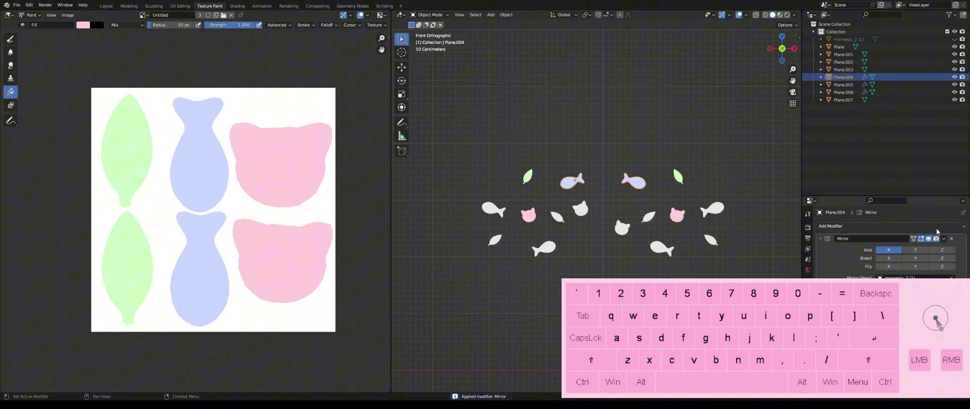
click(944, 239)
click(913, 247)
key(ctrl+z)
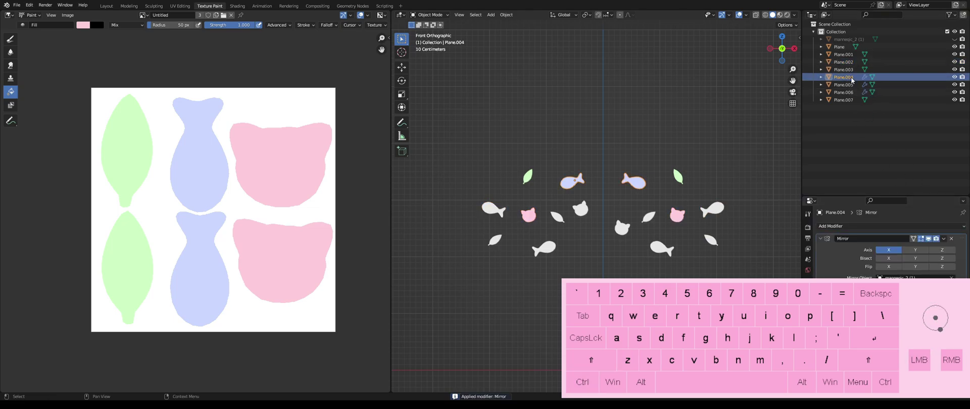
click(944, 238)
click(939, 247)
Apply the Mirror modifier on the objects Plane.005 and Plane.006.
click(842, 85)
click(943, 238)
click(913, 247)
click(843, 92)
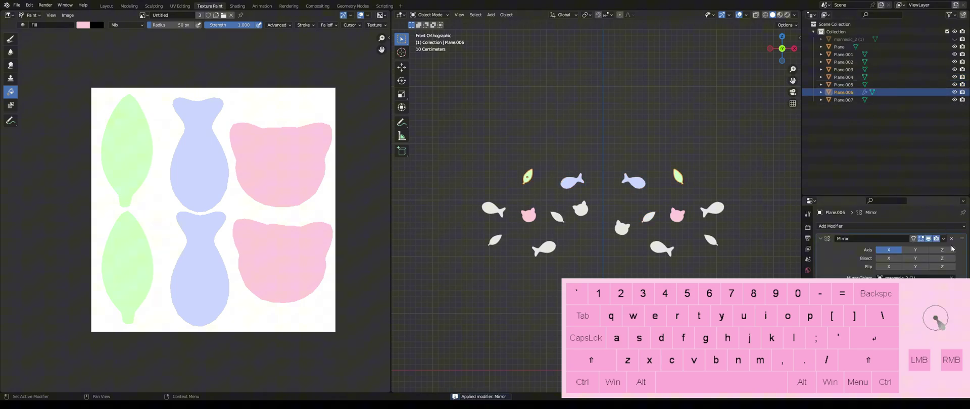
click(943, 239)
click(912, 247)
Select all the shapes with the upper blue fish as the active object and join them into one object.
click(600, 228)
drag(445, 141, 681, 257)
click(632, 179)
drag(473, 145, 743, 289)
right_click(565, 181)
click(561, 183)
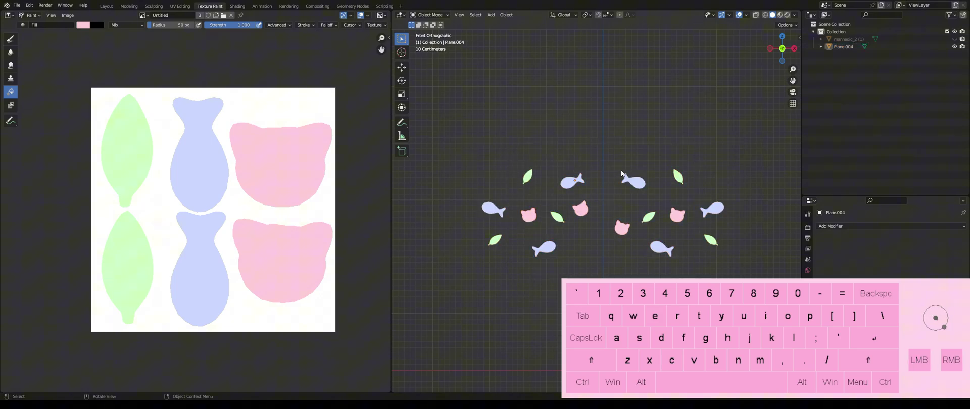
Switch to the Layout workspace and hide the mannequin so only the joined shapes remain in view.
scroll(541, 185, up, 3)
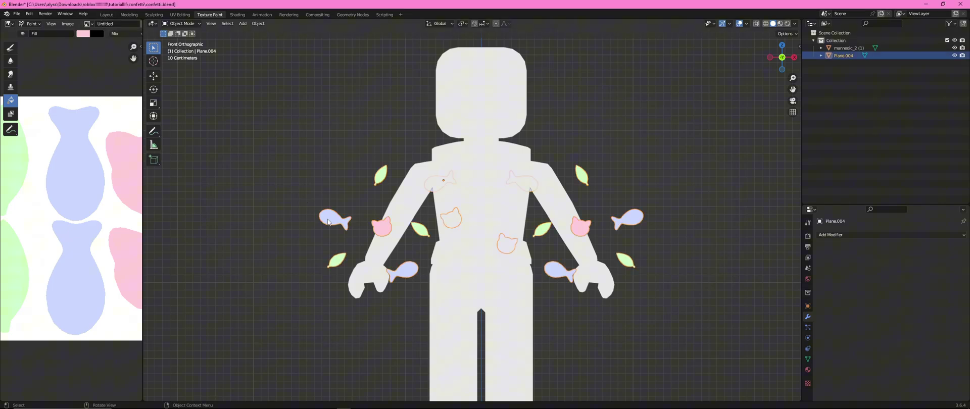
click(104, 15)
click(746, 24)
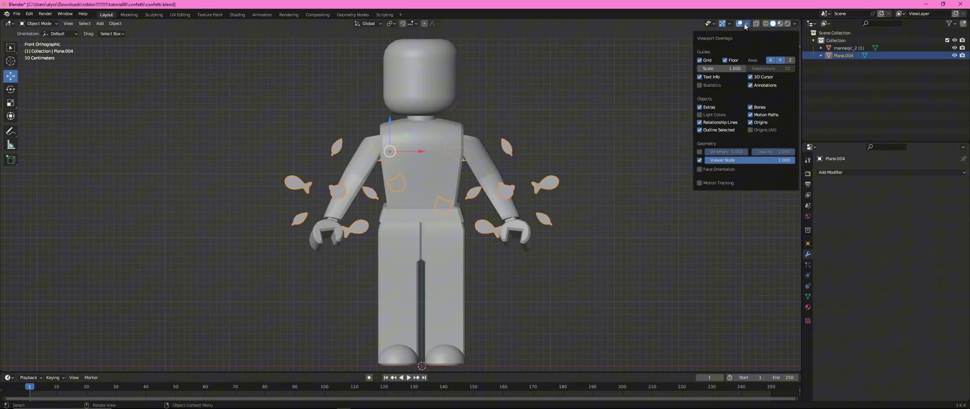
click(416, 79)
key(h)
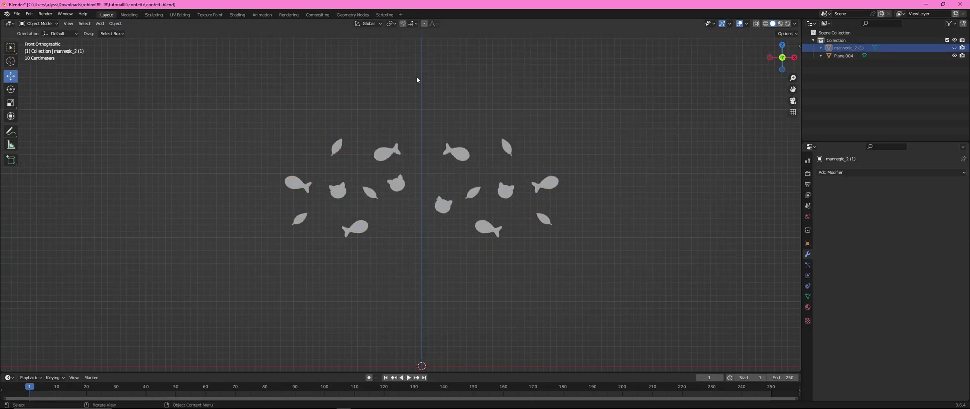
Turn on the Statistics overlay and check the triangle count of the joined shapes.
click(746, 24)
click(703, 86)
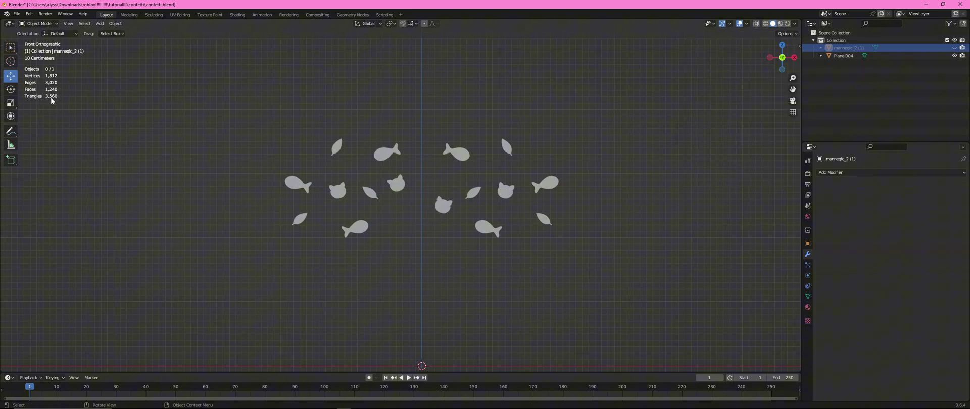
middle_drag(530, 164, 70, 112)
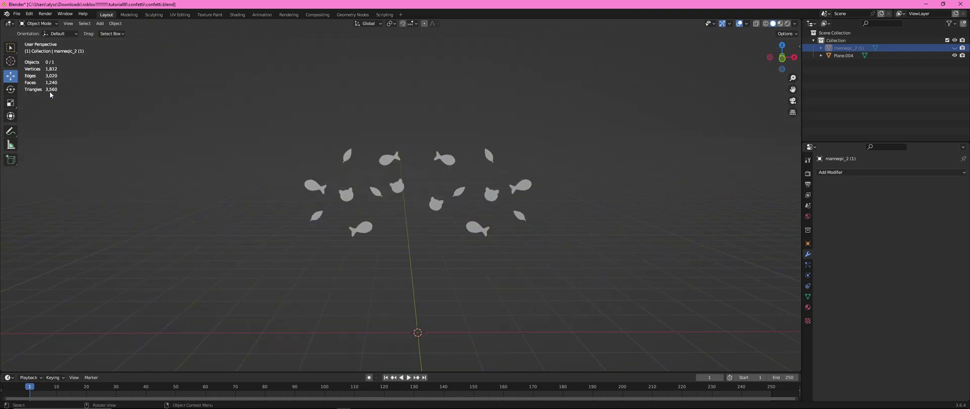
Select the joined shapes and export them in the legacy Wavefront (.obj) format.
click(391, 161)
click(17, 14)
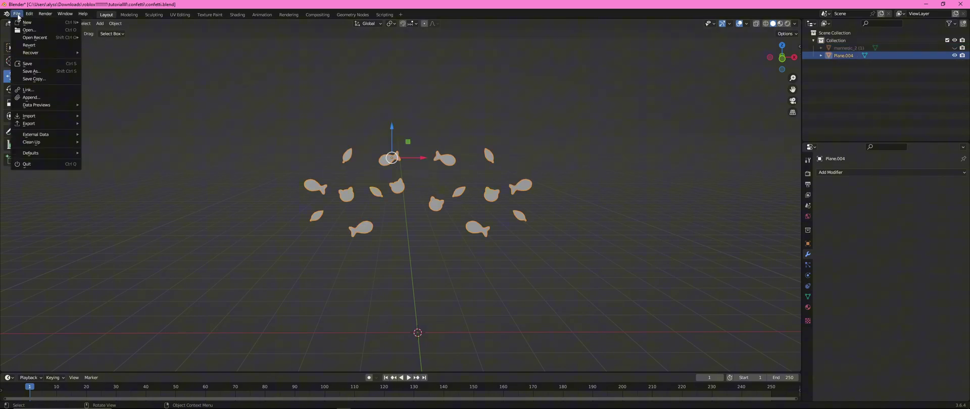
mouse_move(48, 126)
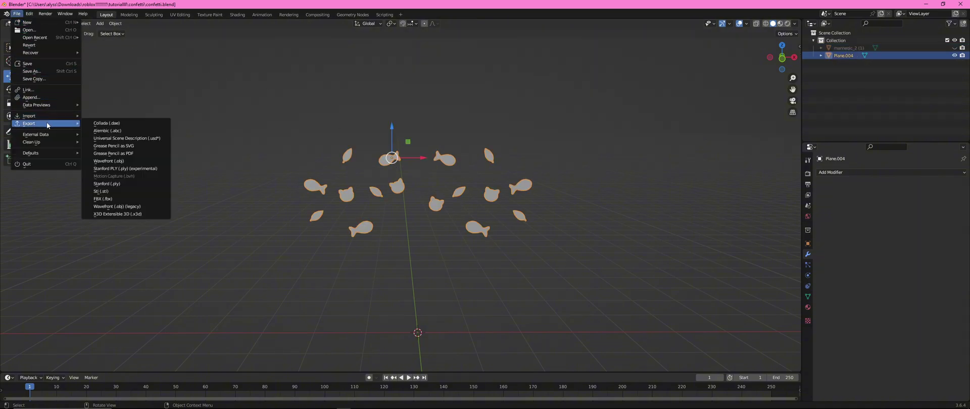
click(118, 206)
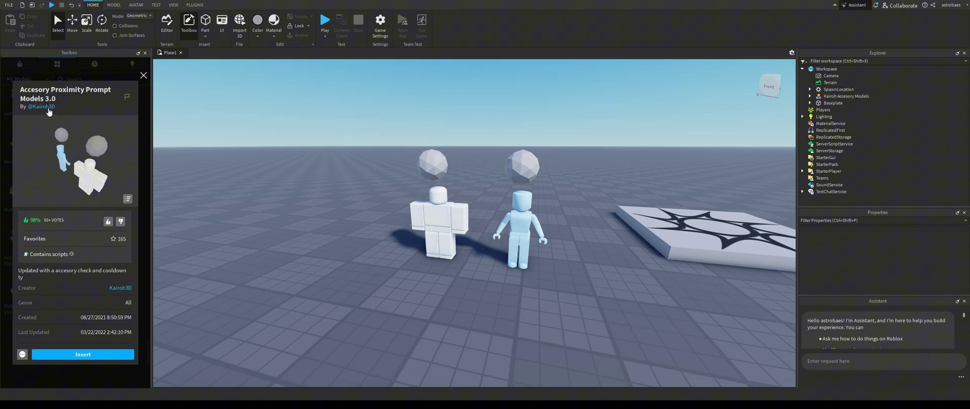
In Roblox Studio, import the confettitutorial 3D model into the workspace.
click(194, 5)
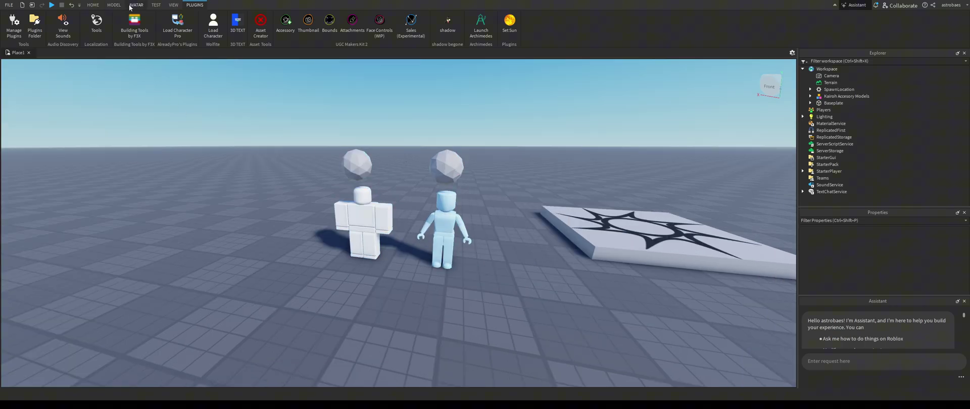
click(119, 5)
click(136, 5)
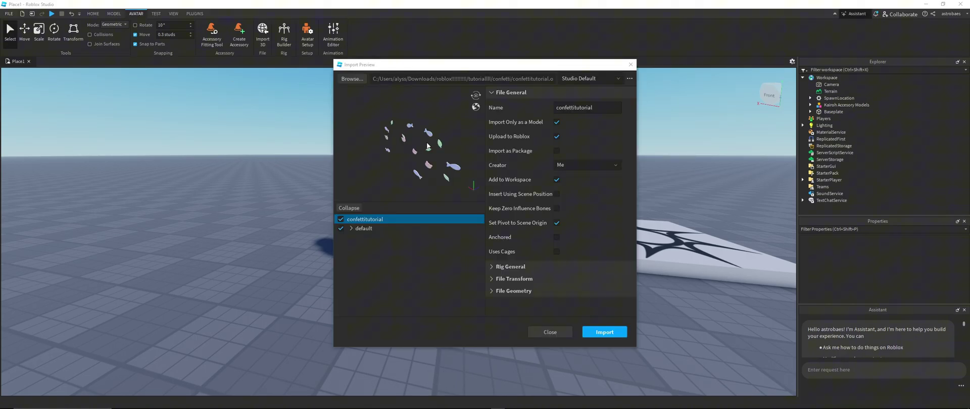
click(605, 332)
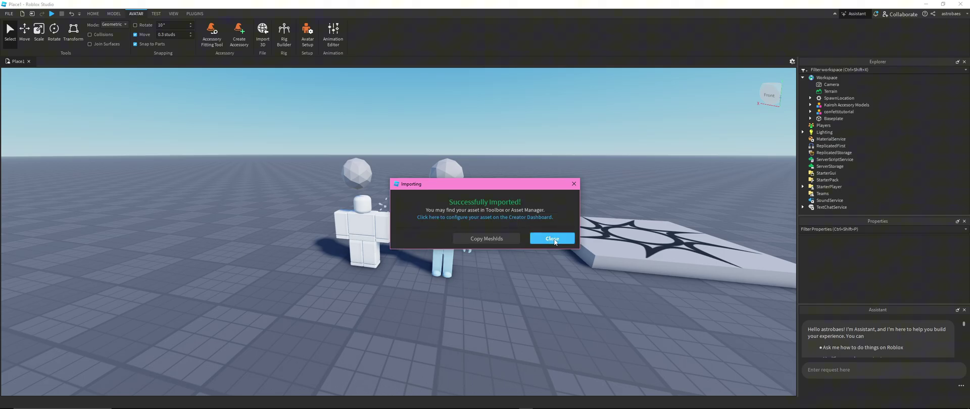
click(553, 240)
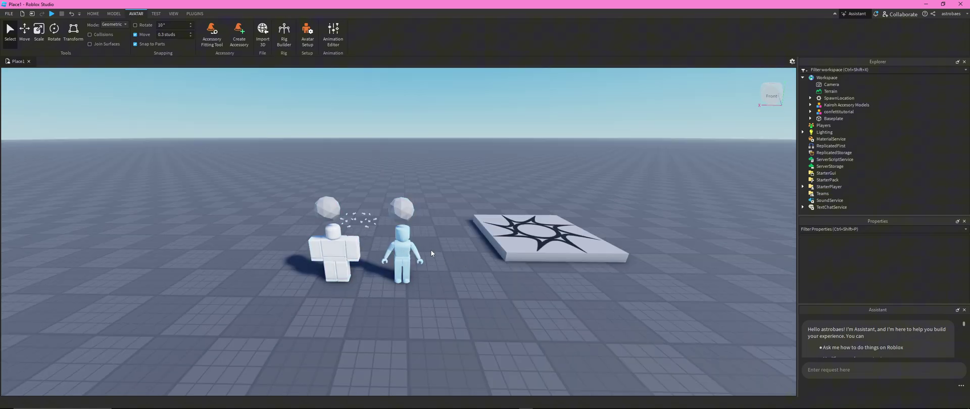
Copy the 3.0 Model out of the accessory models group and paste it into the workspace.
click(404, 248)
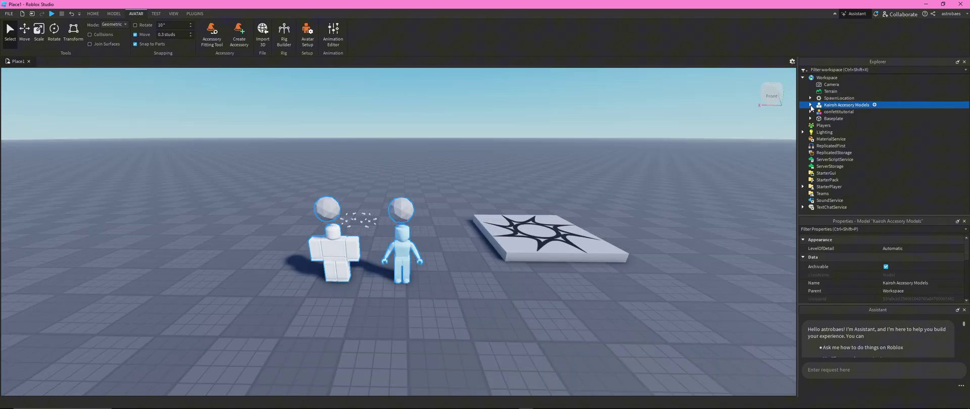
click(811, 106)
click(839, 119)
click(836, 126)
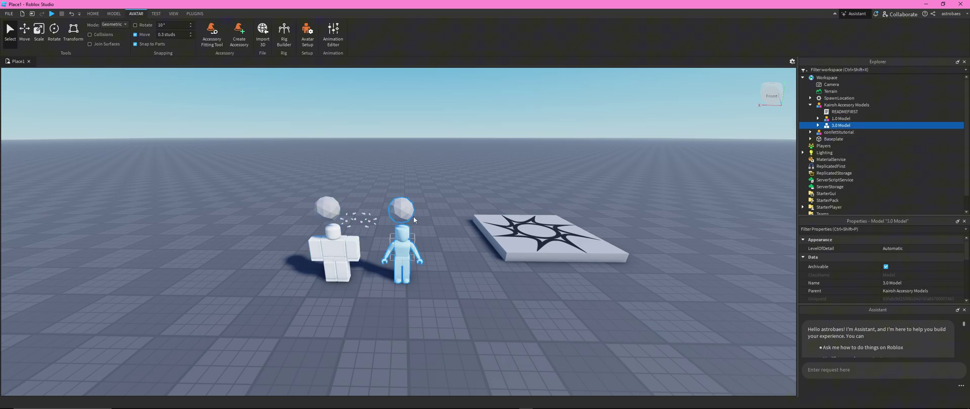
key(ctrl+v)
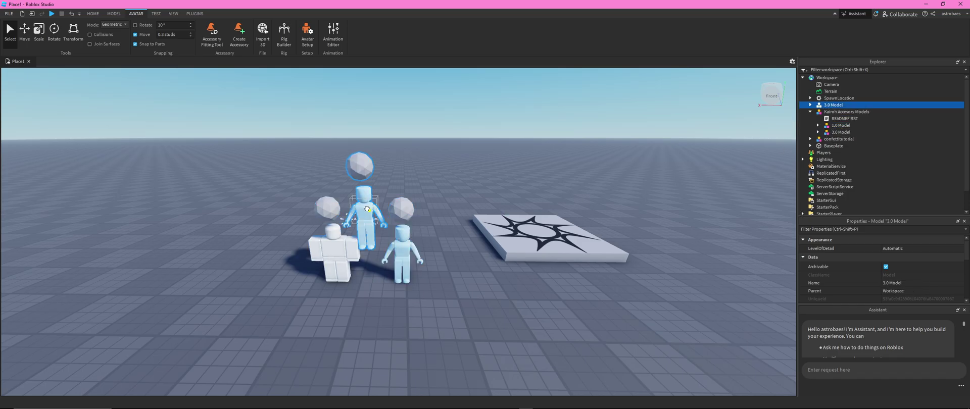
Move the pasted 3.0 Model to the open floor beyond the spawn platform and place the confettitutorial model beside it.
key(d)
drag(369, 207, 510, 276)
click(450, 266)
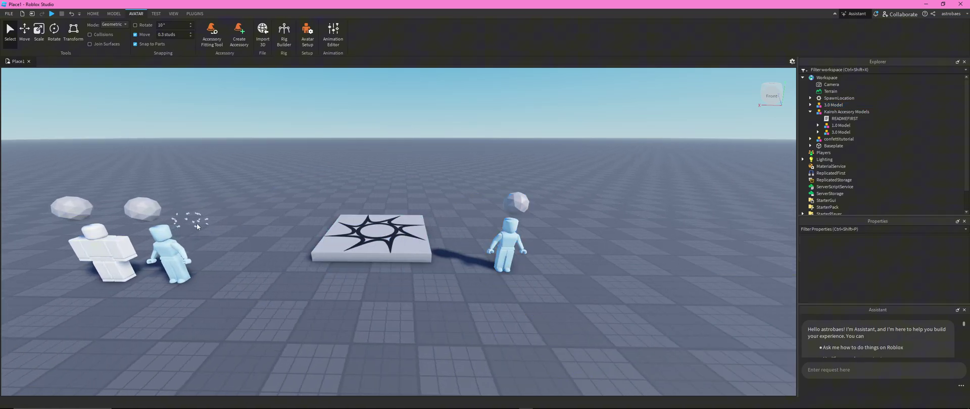
drag(197, 223, 488, 265)
key(d)
click(531, 269)
key(w)
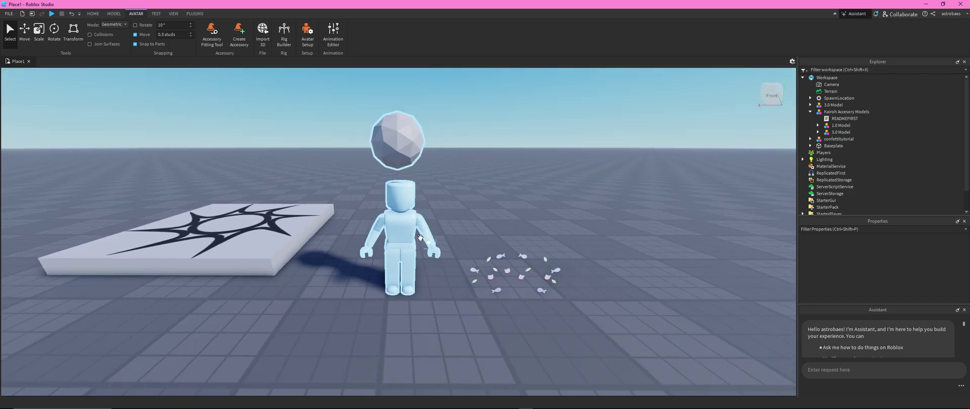
Delete the Placeholder Accesory from the pasted 3.0 Model.
click(394, 223)
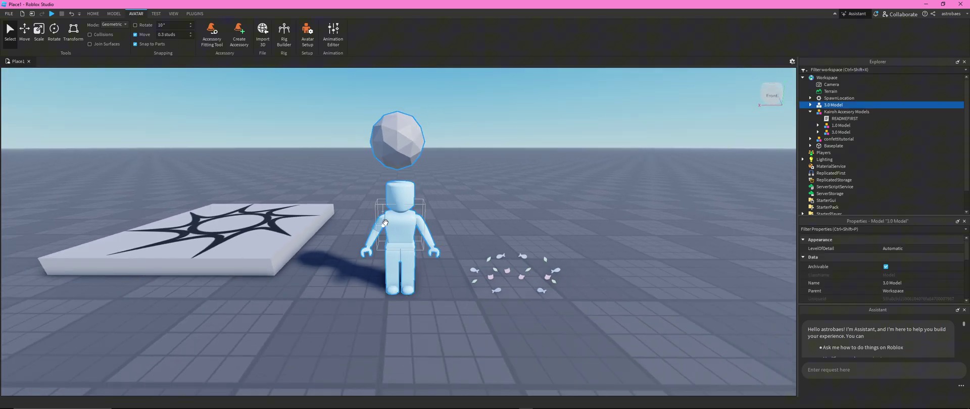
click(811, 105)
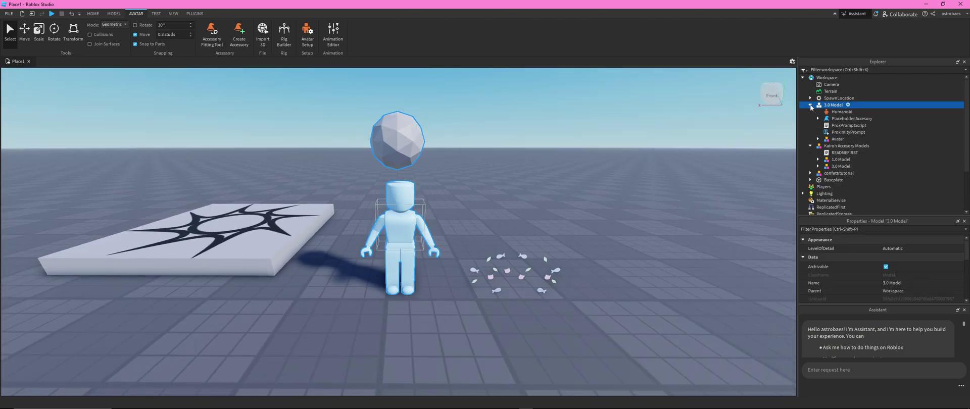
click(845, 120)
right_click(845, 121)
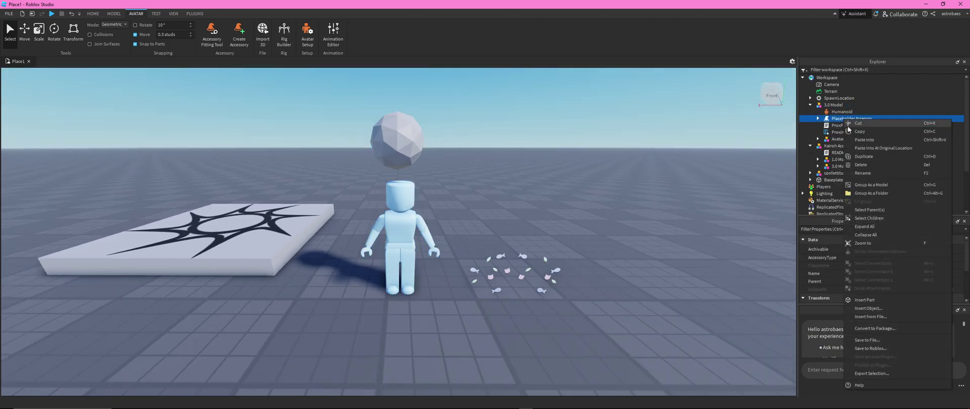
click(857, 165)
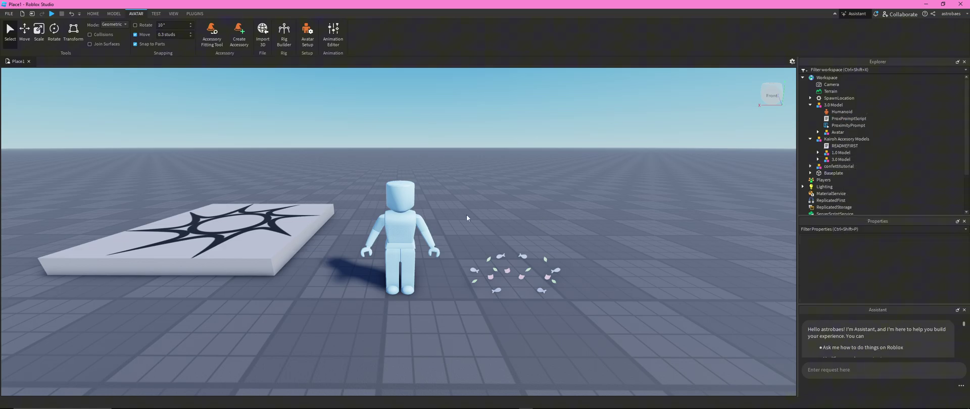
Copy the 3.0 Model's origin position and apply it to the confettitutorial model, setting it to -12.6, 3.225, -7.1.
click(396, 225)
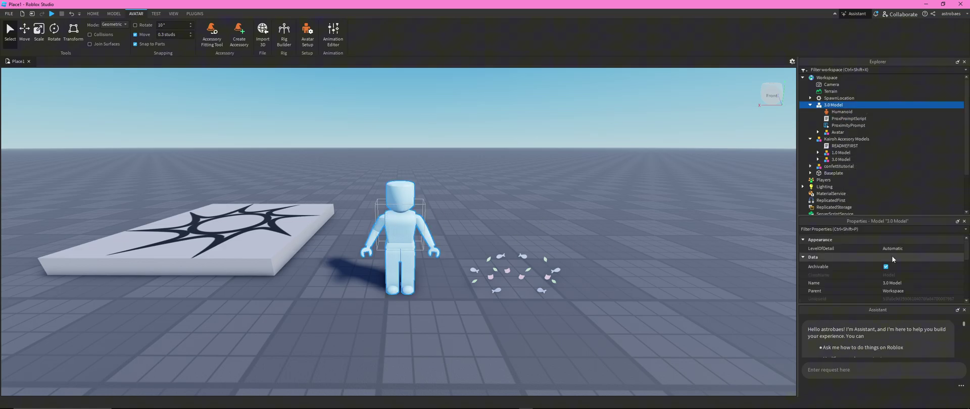
click(964, 310)
scroll(859, 356, down, 2)
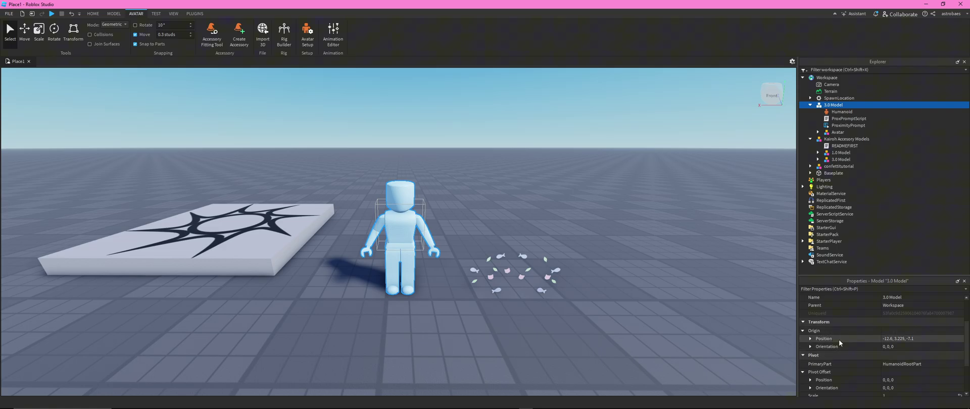
click(902, 338)
key(ctrl+c)
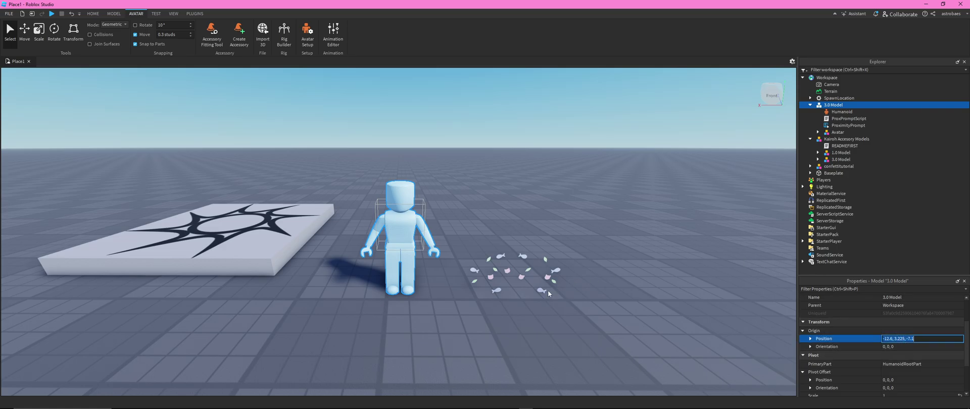
click(555, 271)
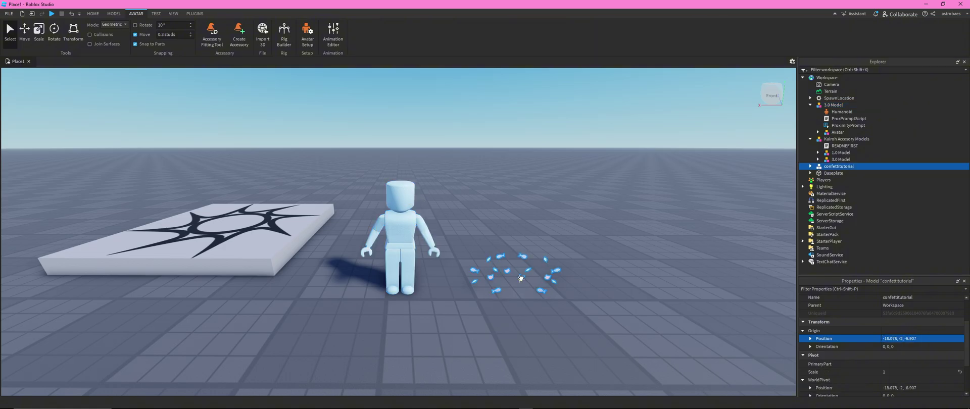
click(908, 339)
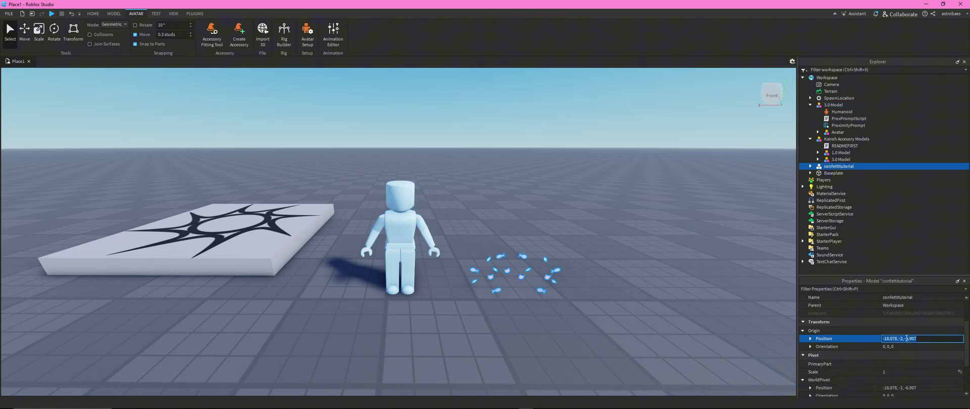
key(ctrl+v)
key(Return)
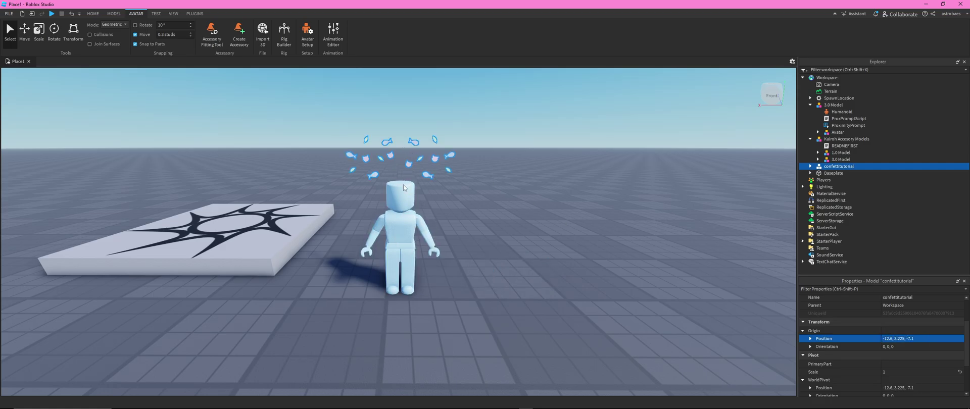
Lower the confettitutorial model to a Y position of 0.225 so the shapes surround the dummy's torso.
click(24, 31)
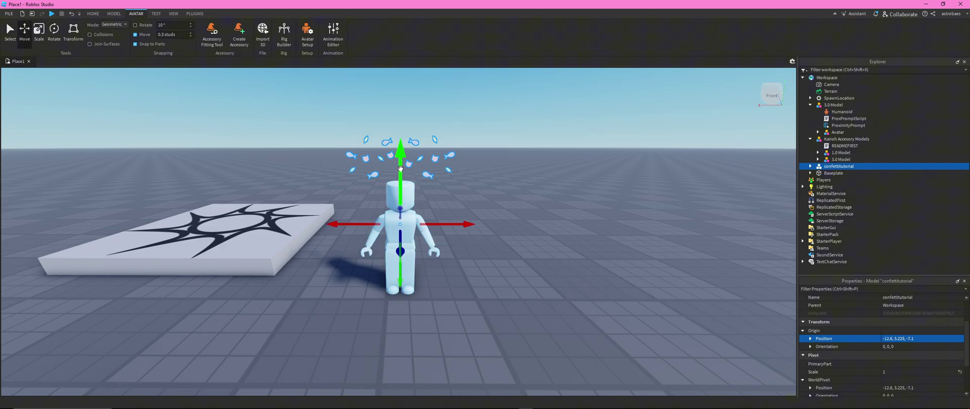
drag(402, 166, 400, 231)
click(483, 234)
key(a)
right_drag(483, 234, 483, 235)
key(d)
click(457, 234)
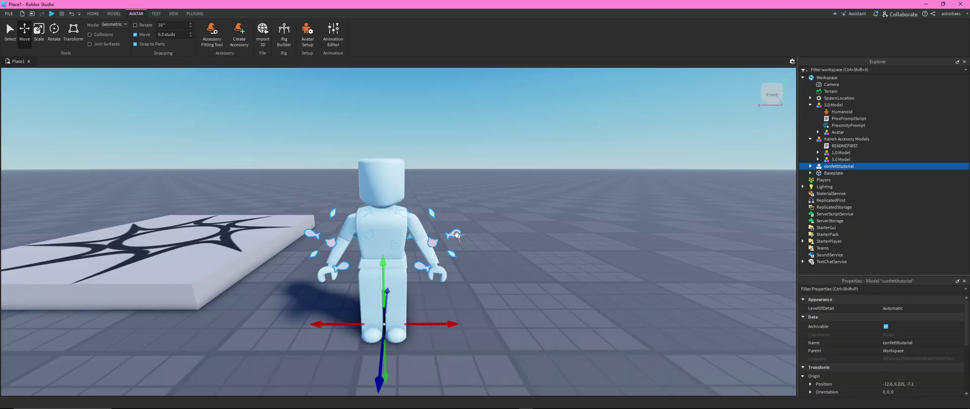
In the Accessory Maker plugin, confirm the default mesh as the MeshPart and the 3.0 Model as the character.
click(193, 15)
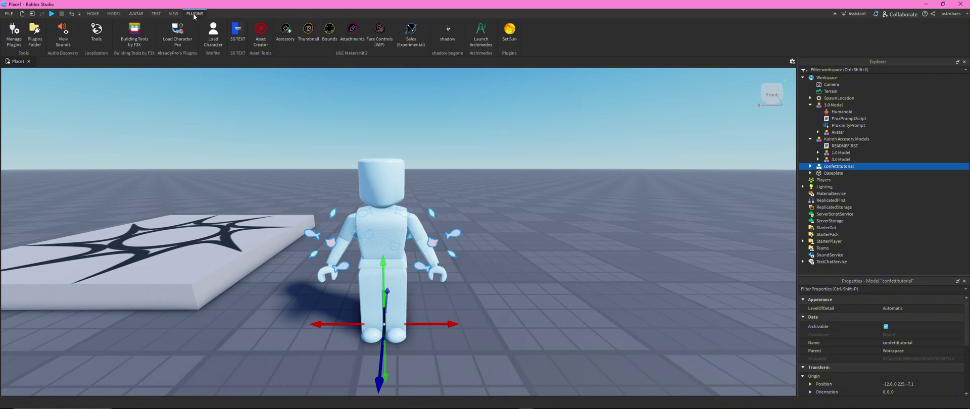
click(286, 40)
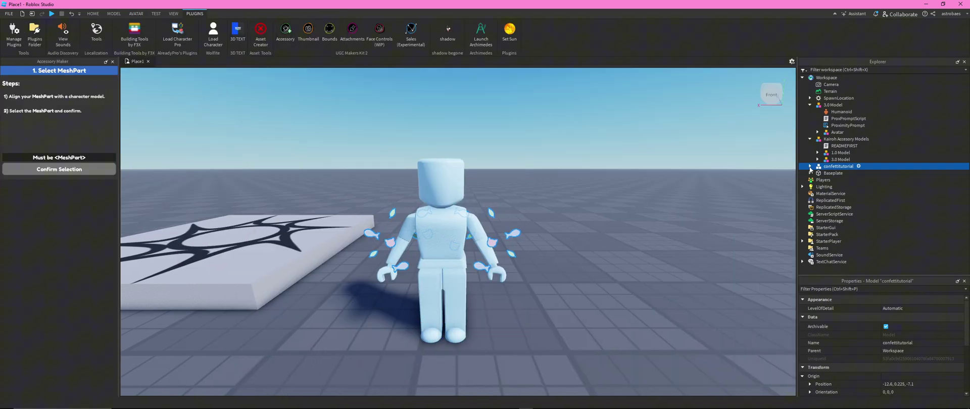
click(811, 167)
click(830, 174)
click(61, 171)
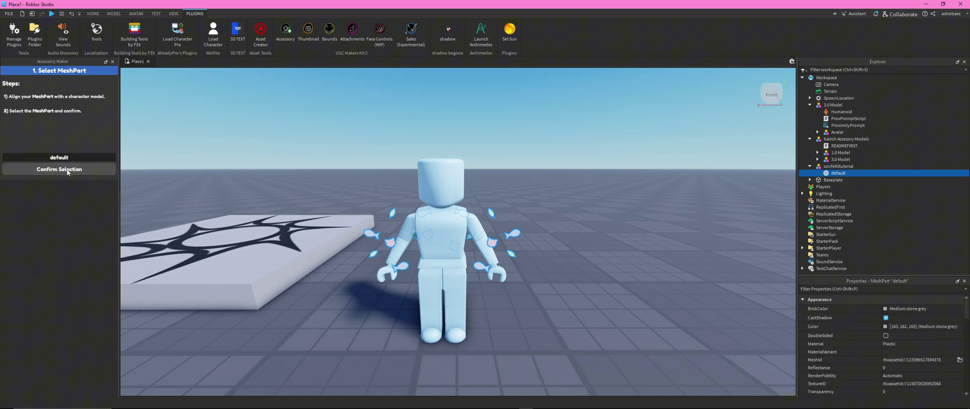
click(68, 171)
click(436, 222)
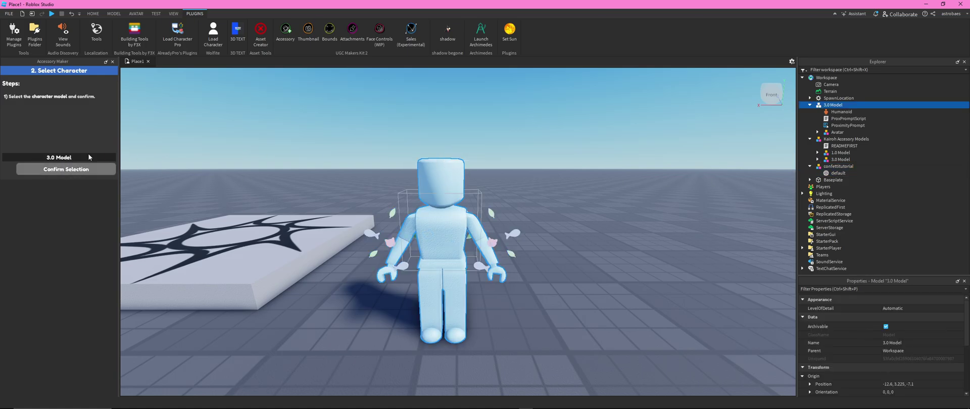
click(76, 170)
Choose Body (Back) as the accessory type, check its attachment plane around the dummy, and confirm it.
scroll(52, 140, down, 3)
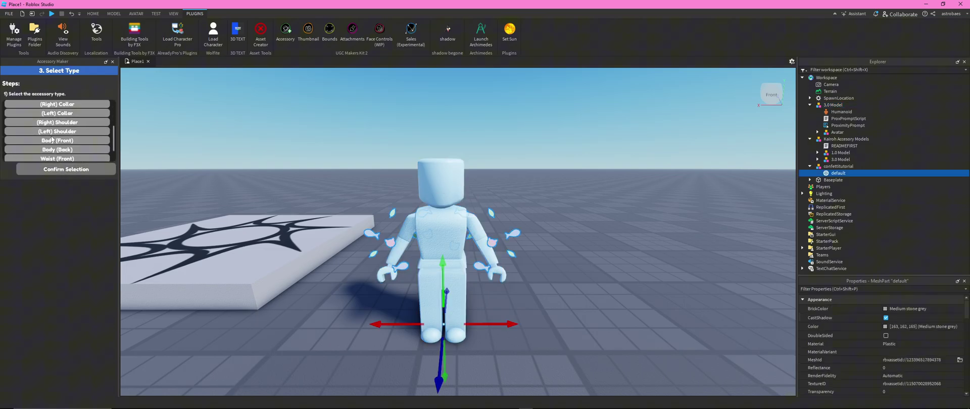
click(66, 149)
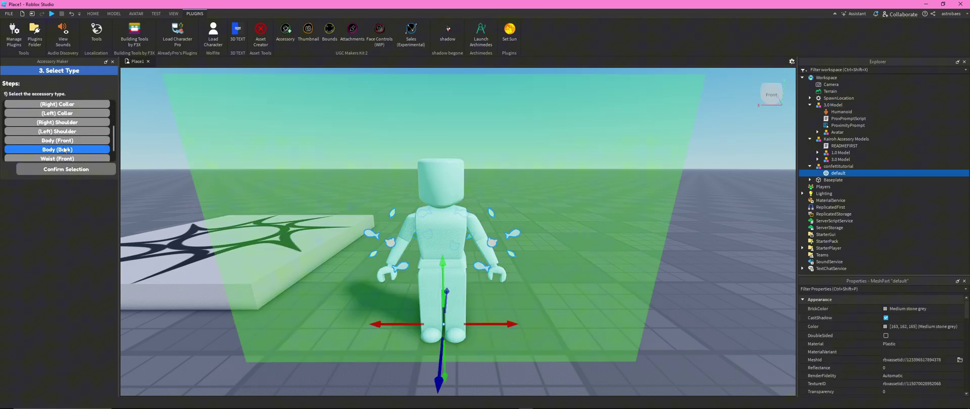
key(d)
right_drag(526, 254, 526, 253)
key(d)
right_drag(587, 252, 587, 253)
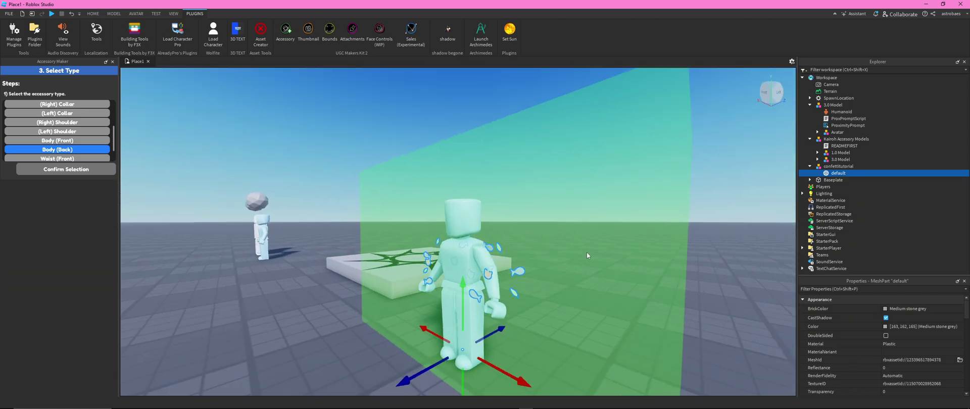
right_drag(588, 252, 553, 230)
click(94, 171)
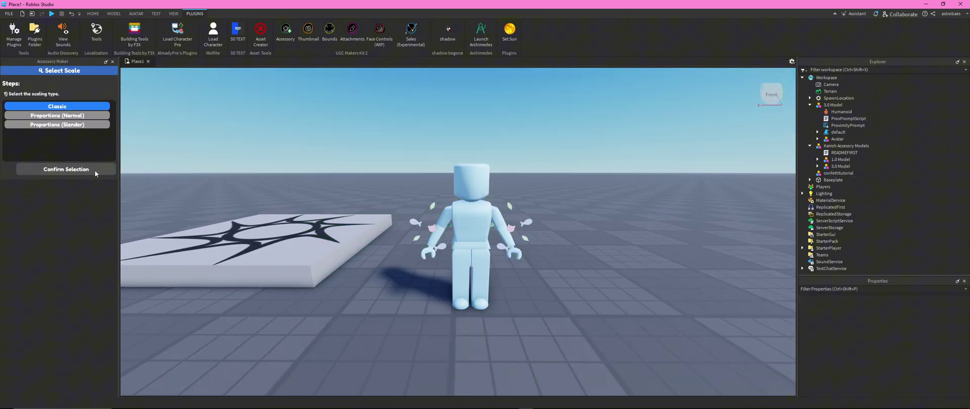
Generate the accessory with Classic scaling and the SpecialMesh export type.
click(95, 171)
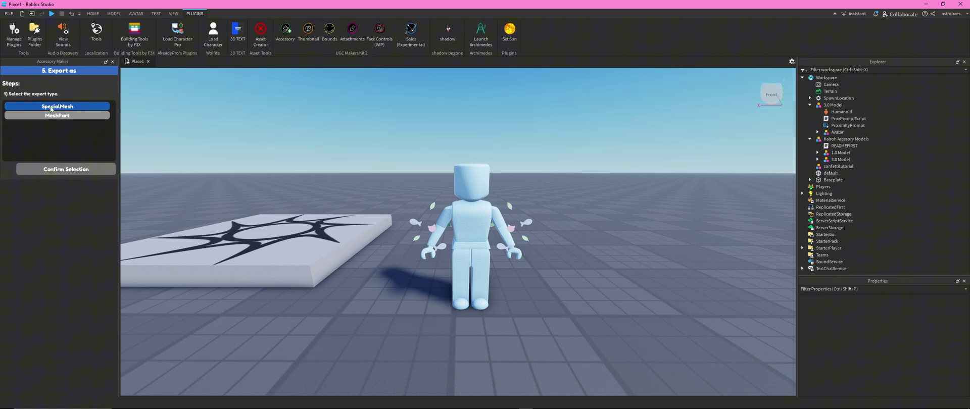
click(50, 107)
click(78, 169)
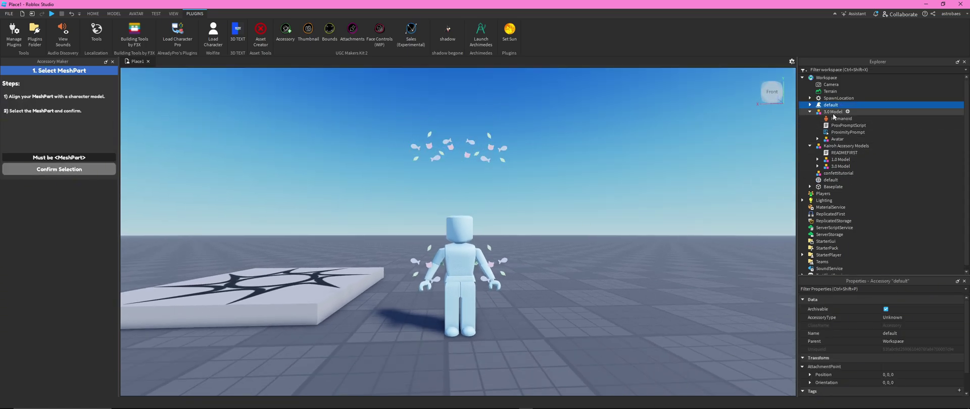
Move the generated default accessory into the pasted 3.0 Model and focus the view on it.
click(833, 112)
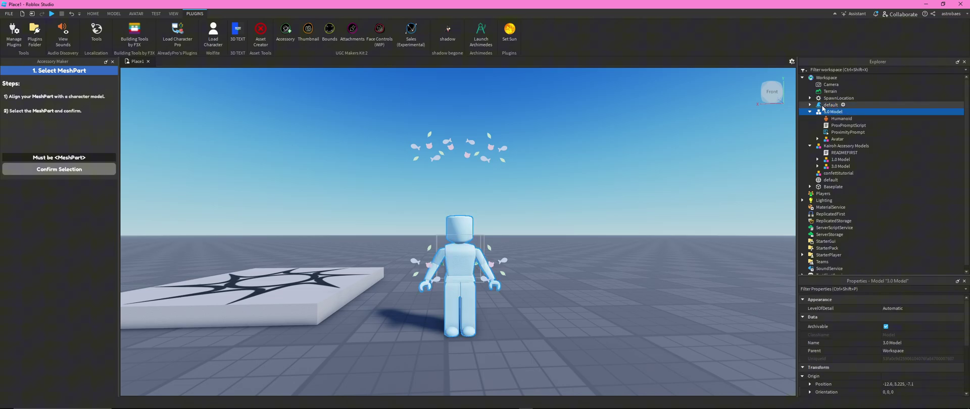
drag(826, 106, 831, 113)
key(f)
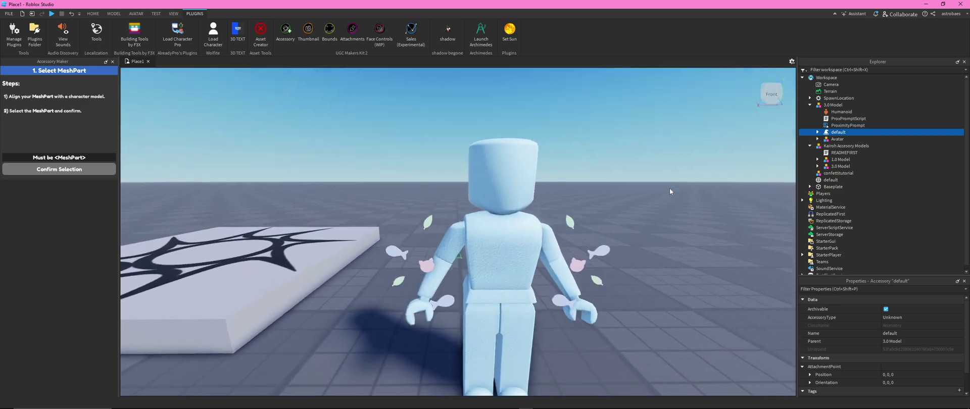
scroll(670, 189, down, 3)
Rename the default accessory inside the 3.0 Model as CONFETTI.
click(818, 132)
right_click(836, 133)
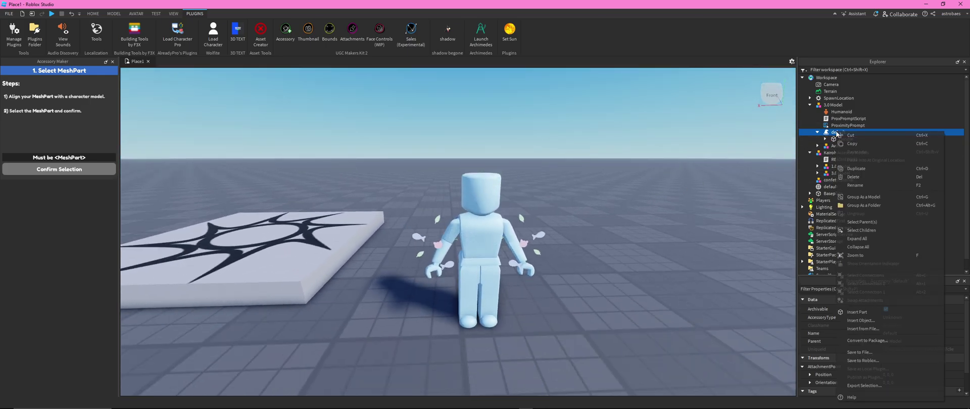
click(854, 185)
text(CONFETTI)
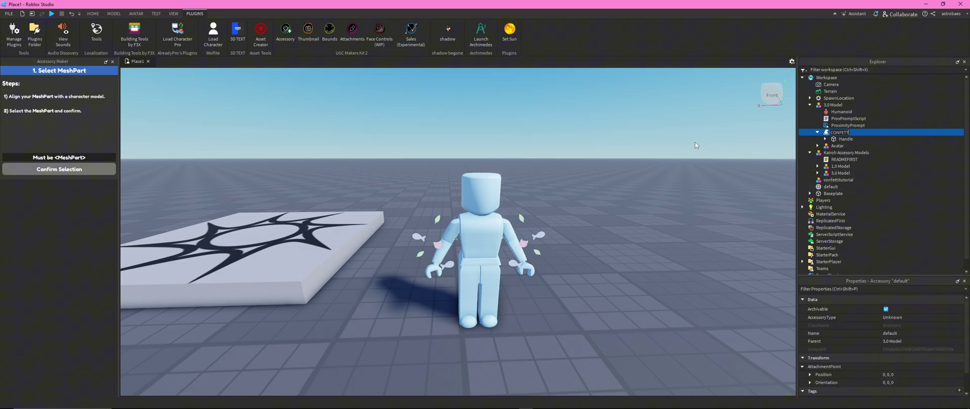
key(Return)
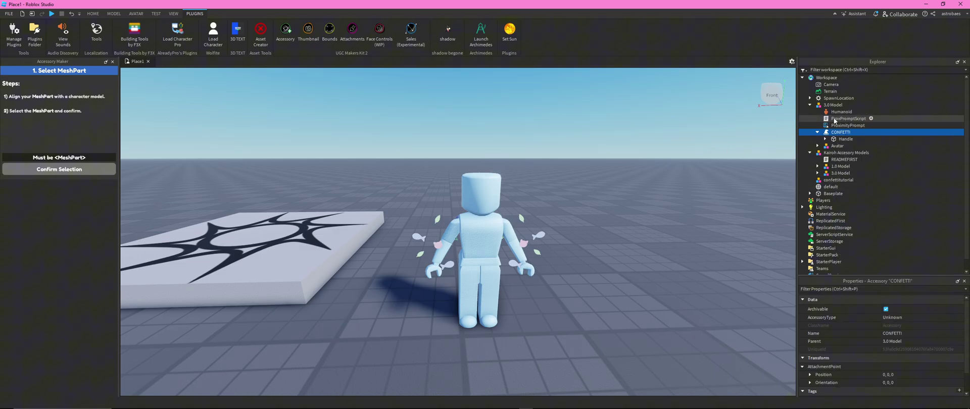
In the 3.0 Model's ProxPromptScript, set the AssetName variable to "CONFETTI".
double_click(849, 118)
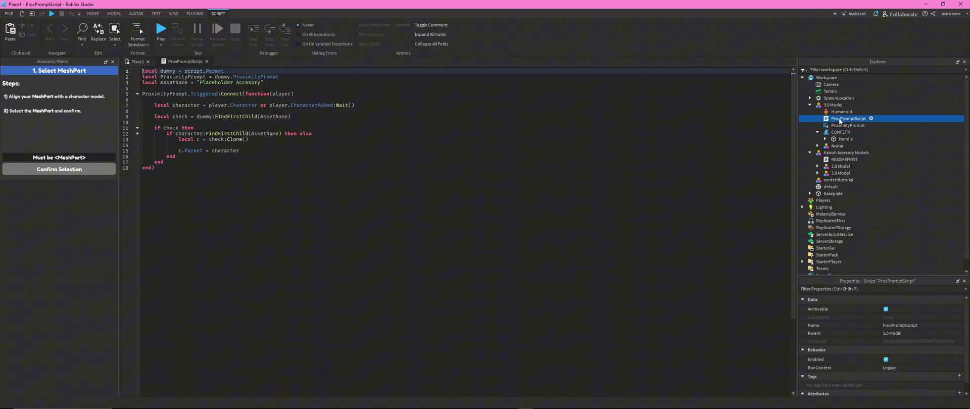
drag(258, 82, 202, 84)
text(confett)
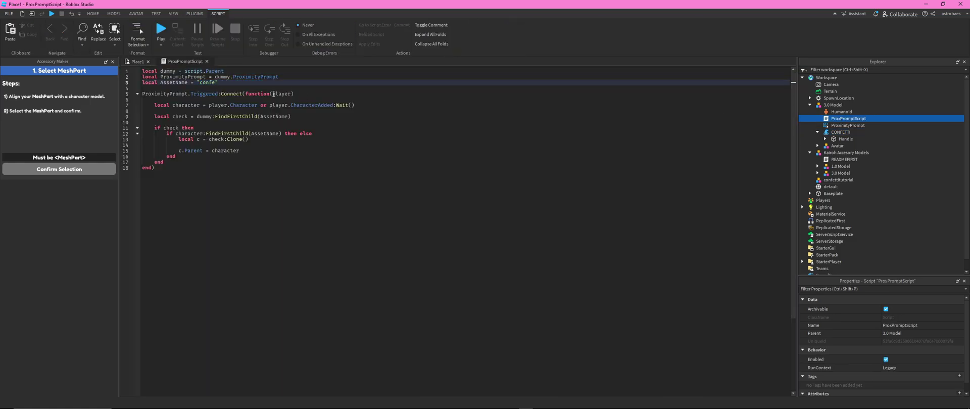
key(BackSpace)
key(BackSpace)
key(BackSpace)
key(BackSpace)
key(BackSpace)
key(BackSpace)
key(BackSpace)
text(CONFETTI)
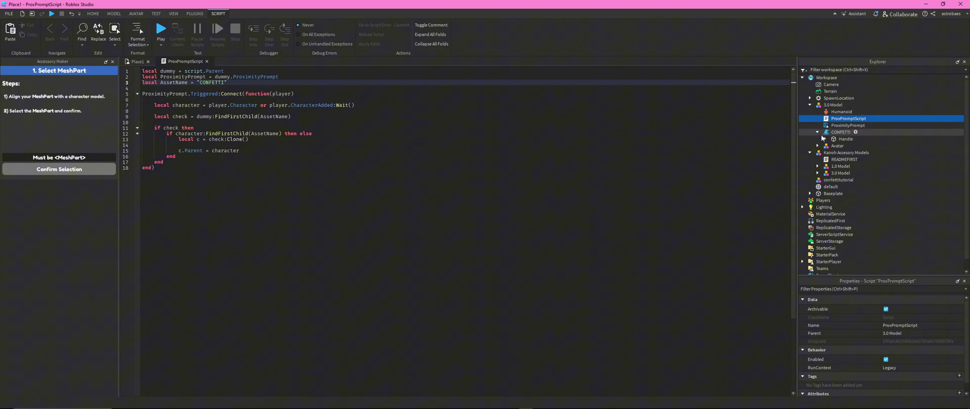
Playtest the place, put the accessory on at the dummy, walk around to check how it fits, and end the test.
click(137, 61)
click(51, 14)
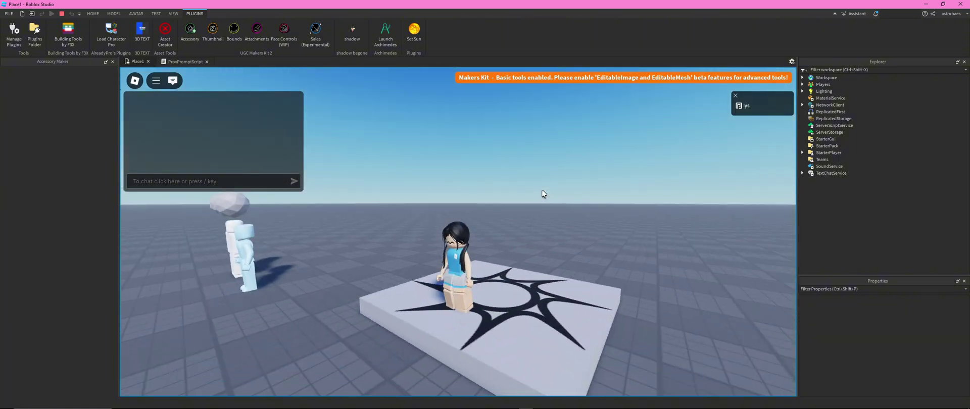
key(w)
right_drag(542, 191, 423, 190)
key(e)
key(s)
key(s)
key(a)
key(w)
key(a)
key(w)
click(61, 14)
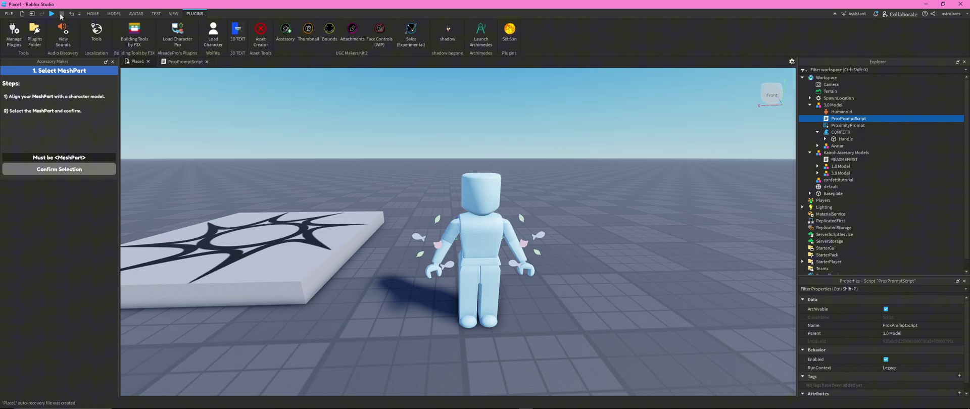
click(833, 133)
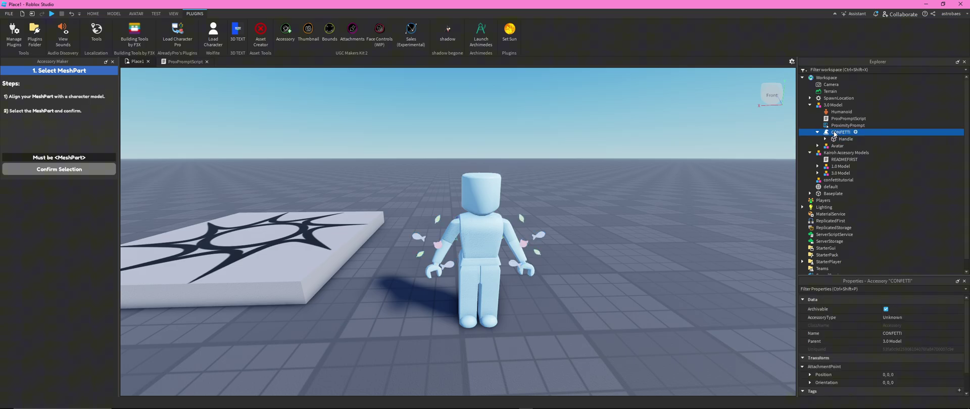
right_click(835, 133)
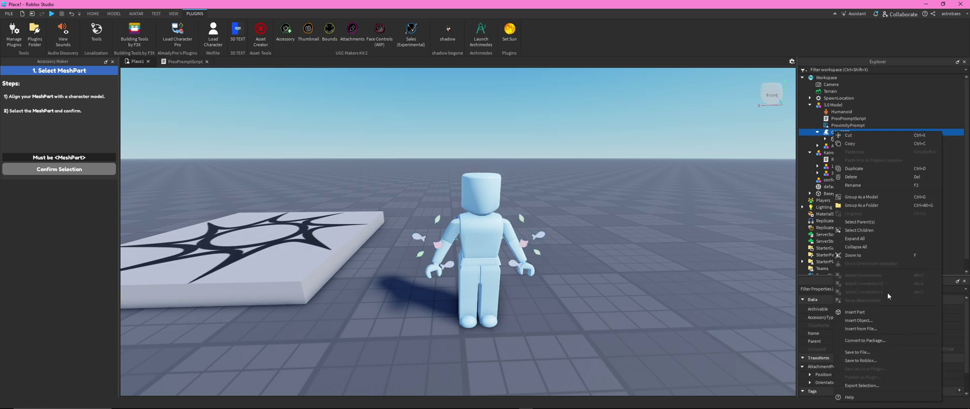
click(864, 360)
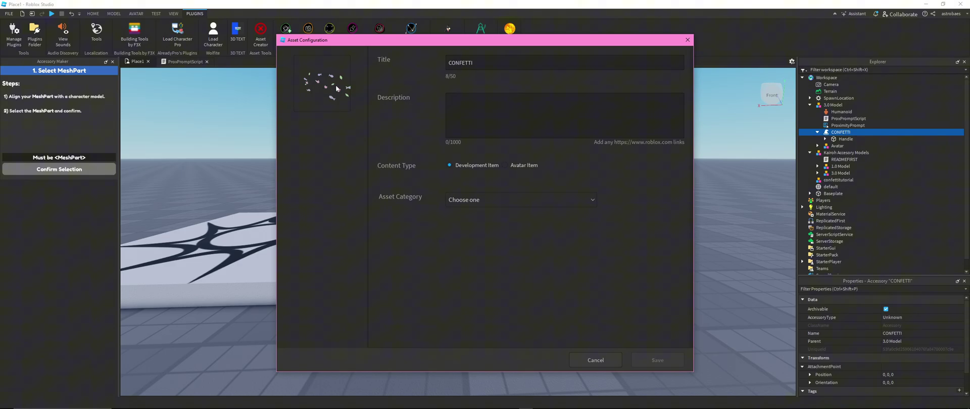
click(688, 40)
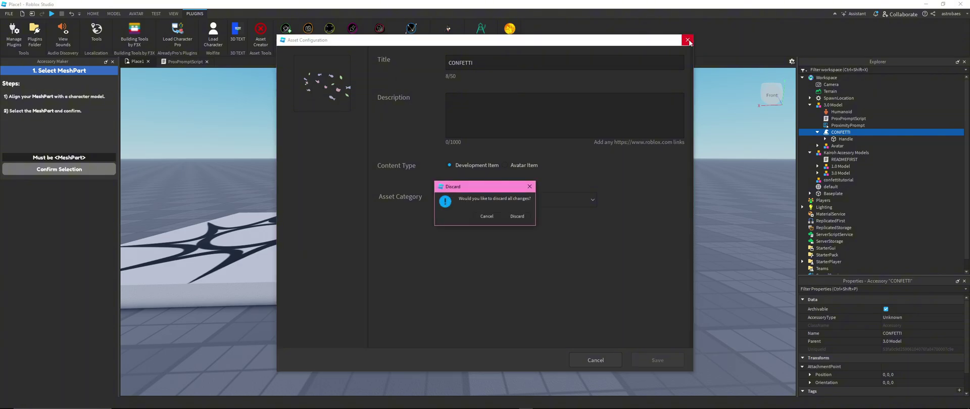
click(516, 216)
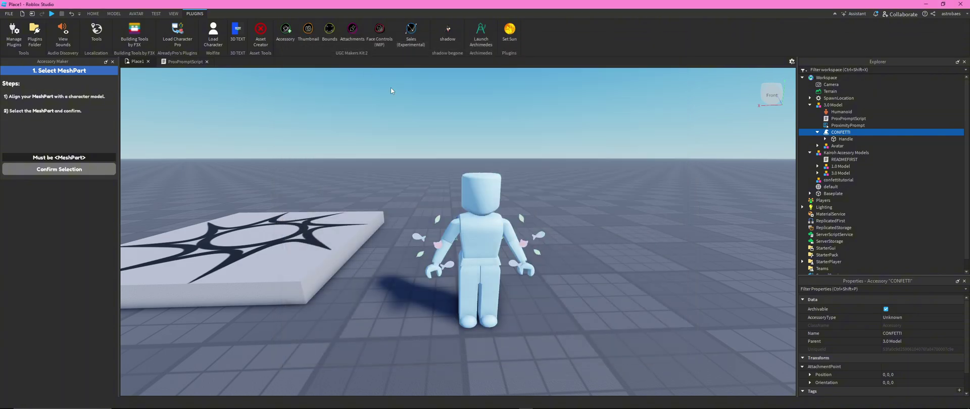
Set up a thumbnail for the CONFETTI accessory with the Thumbnail Maker, using a camera zoom of 16.250.
click(309, 32)
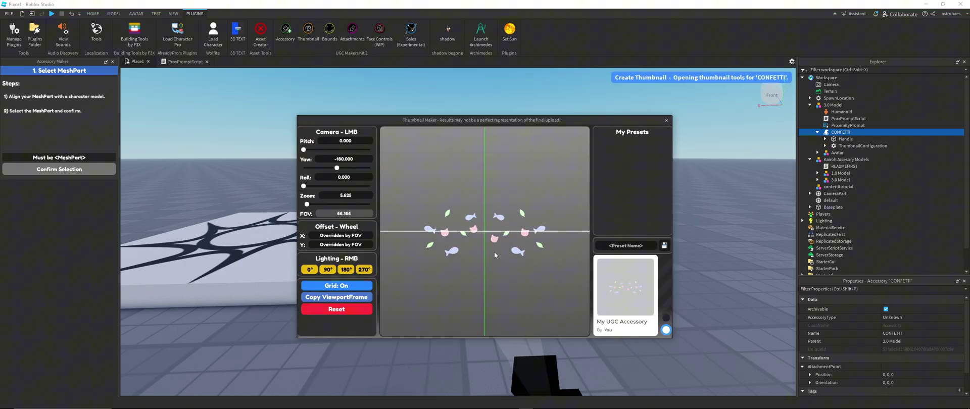
scroll(490, 248, up, 5)
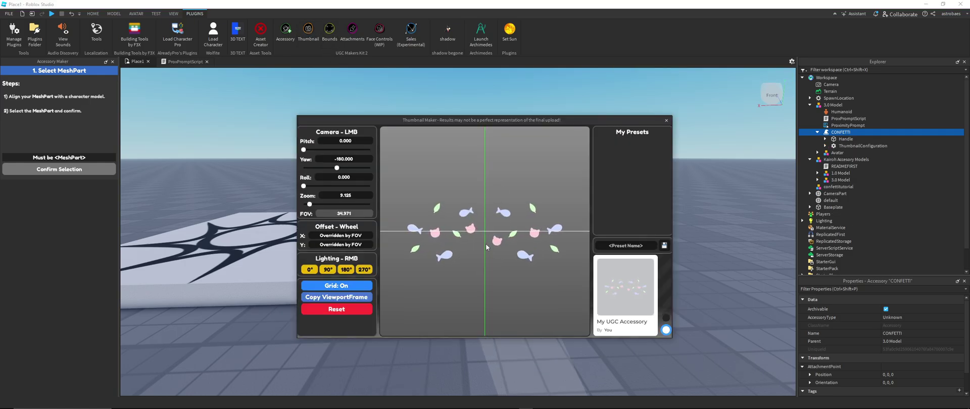
scroll(485, 244, up, 7)
scroll(481, 242, up, 6)
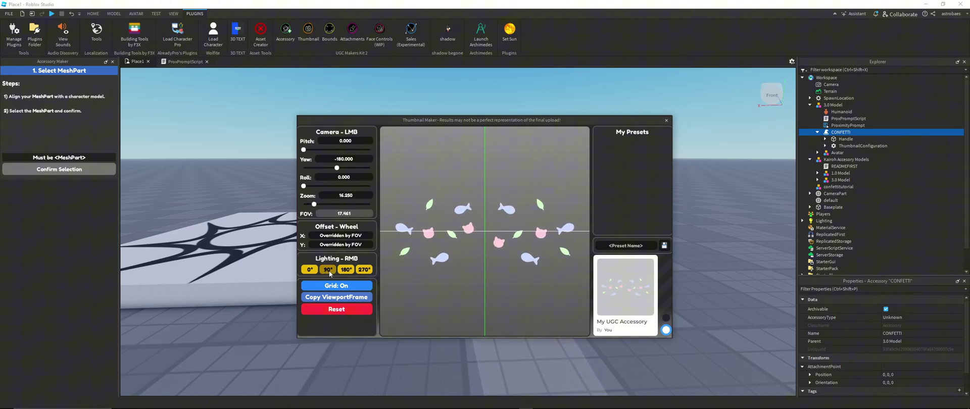
click(666, 120)
Start saving the CONFETTI accessory to Roblox with the title "tutorial confetti" and the description ":3 hi".
right_drag(339, 250, 576, 179)
key(d)
key(w)
key(d)
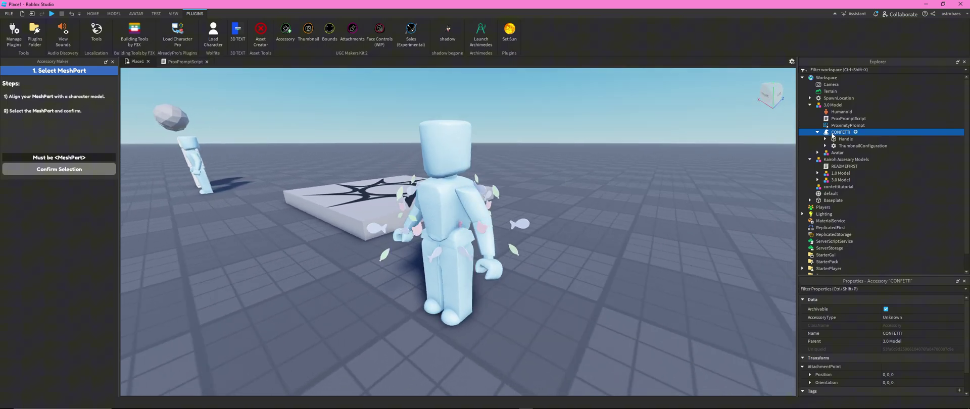
right_click(834, 134)
click(859, 355)
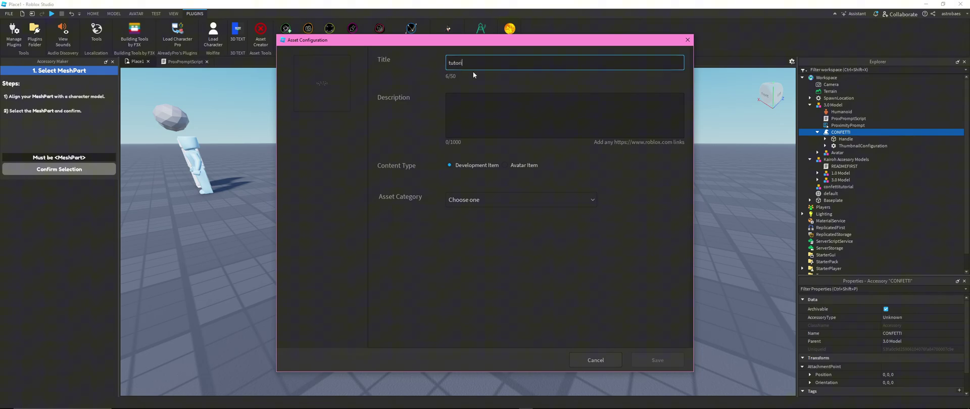
text(tutorial confetti)
click(485, 102)
text(:3 hi)
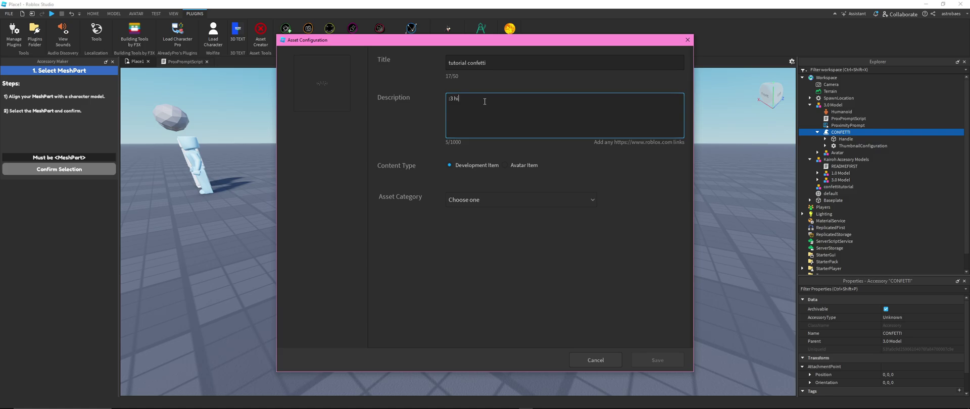
Set the asset's content type to Avatar Item and its category to Back Accessory.
click(507, 167)
click(499, 198)
scroll(471, 240, down, 3)
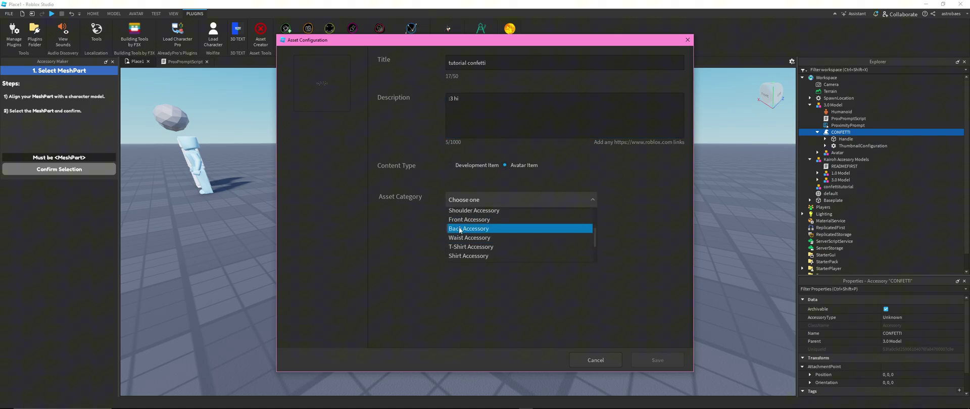
drag(324, 37, 350, 54)
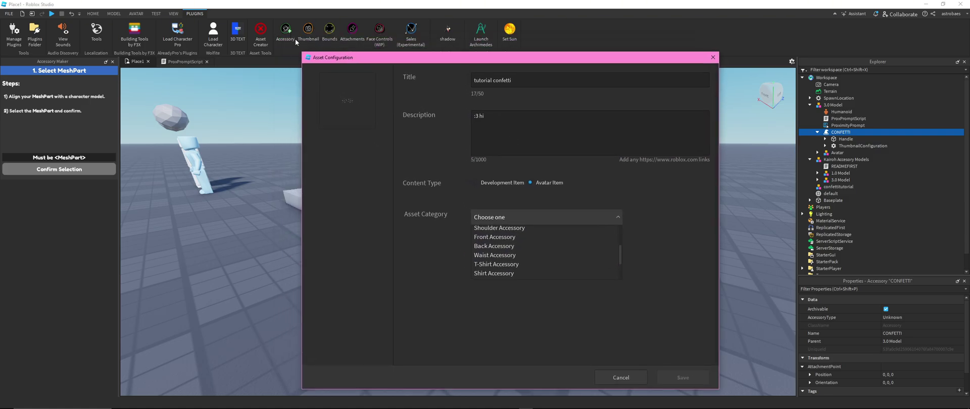
click(487, 255)
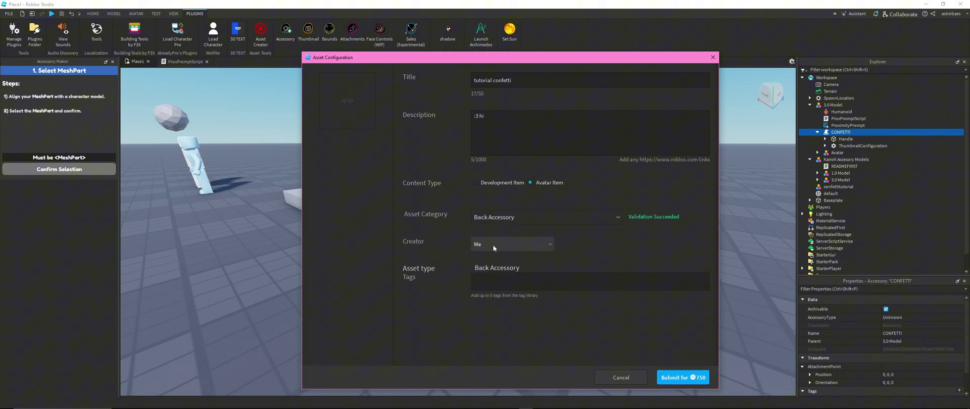
Review the creator options, keep Me as the creator, and submit the accessory for 750 Robux.
click(490, 244)
scroll(489, 265, up, 3)
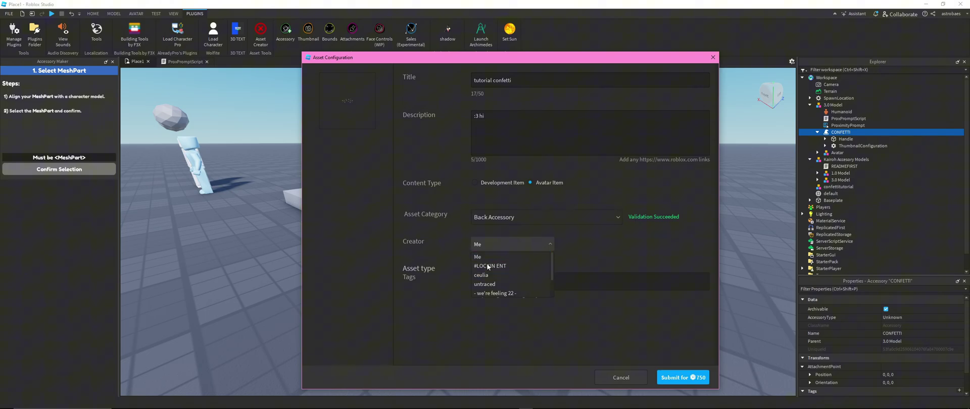
click(455, 297)
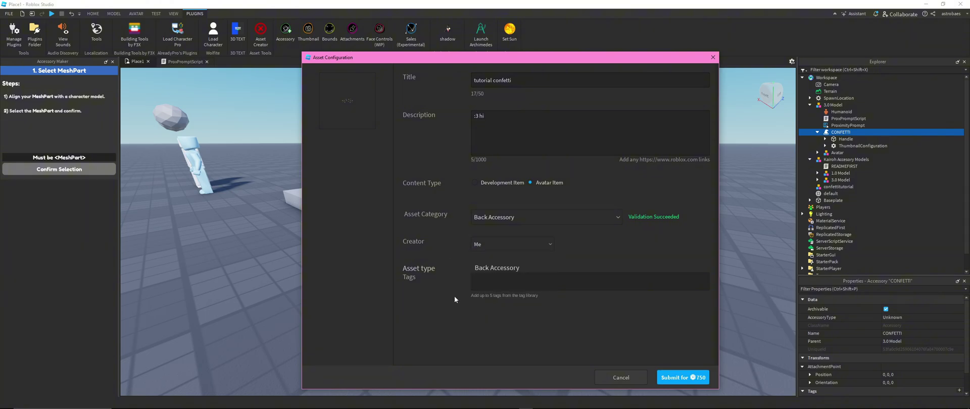
click(701, 380)
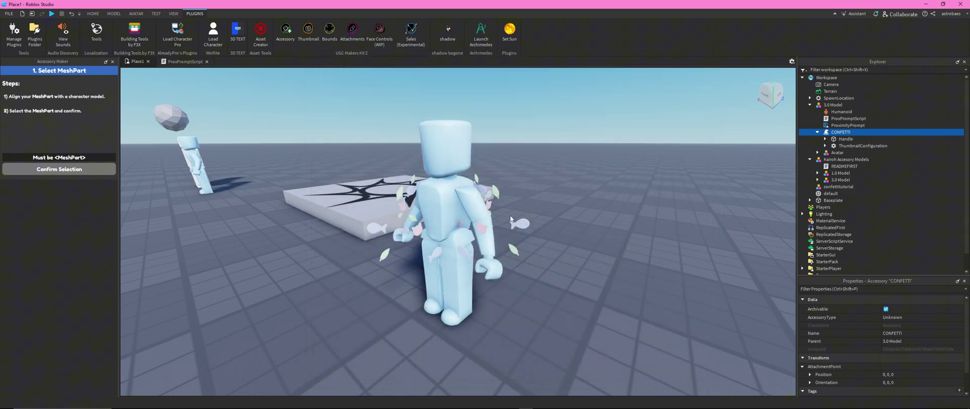